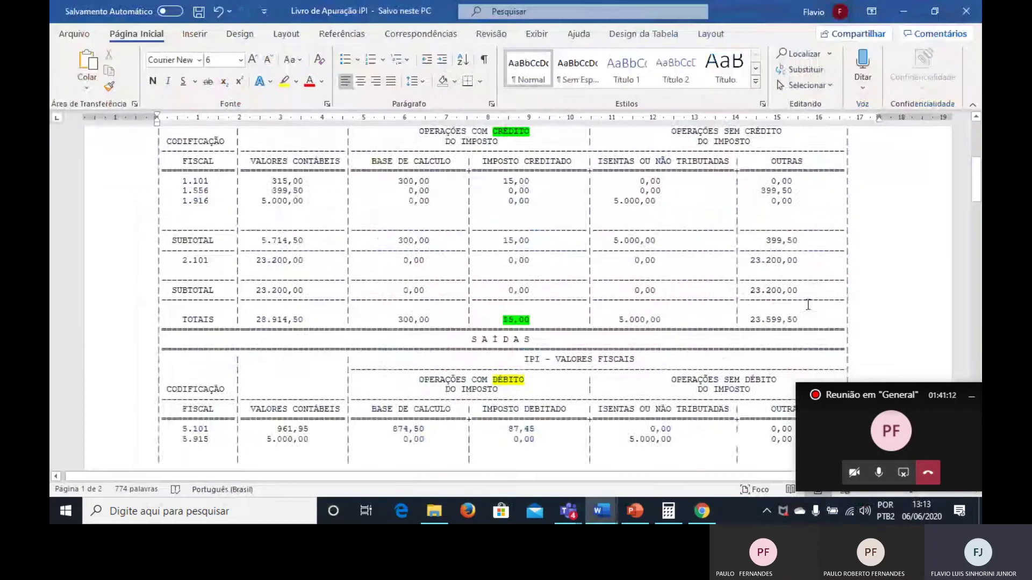
Scroll to Apuração do Saldo and select the 3.808,95 Saldo Devedor on line 016.
scroll(732, 270, down, 10)
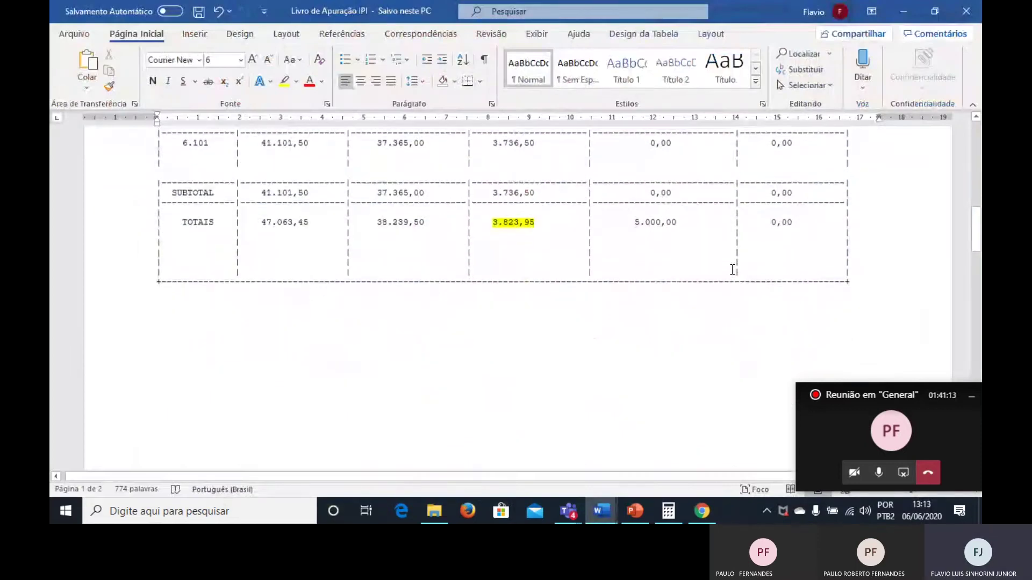
scroll(597, 258, down, 15)
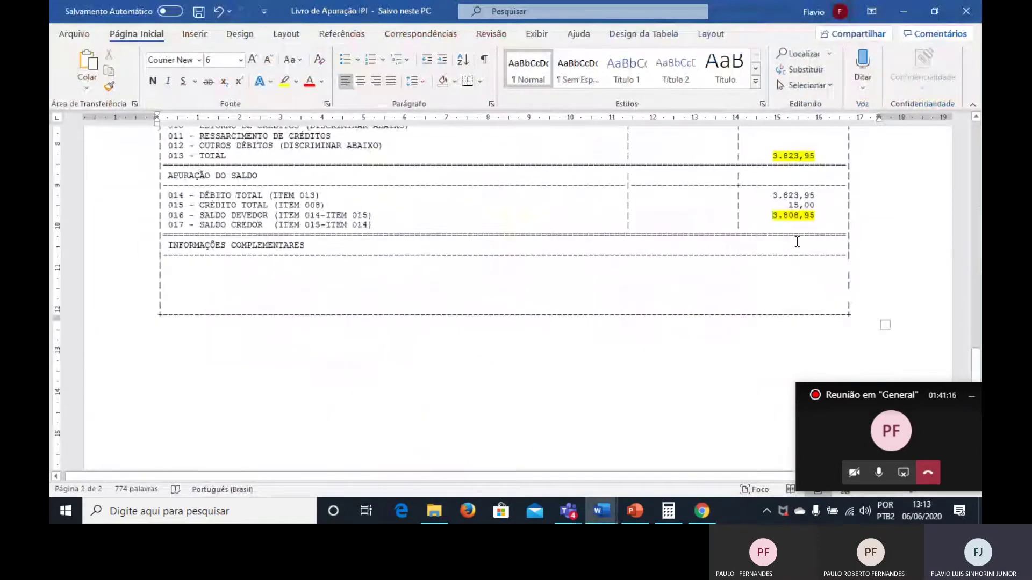
drag(819, 221, 772, 215)
Copy 3.808,95 from the ledger and submit it as the IPI Valor Principal for 04/2020.
key(ctrl+c)
key(alt+Tab)
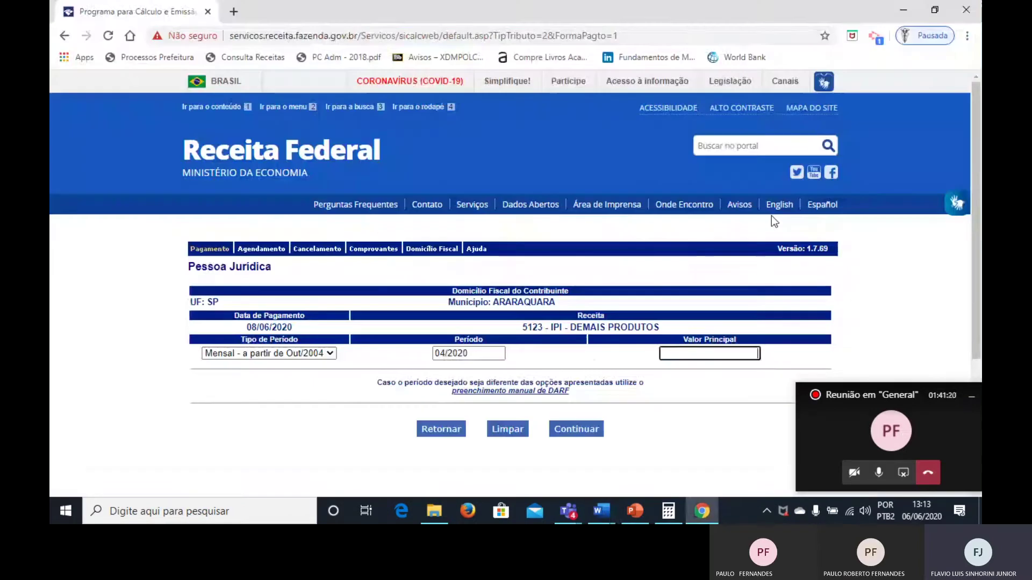
text(3)
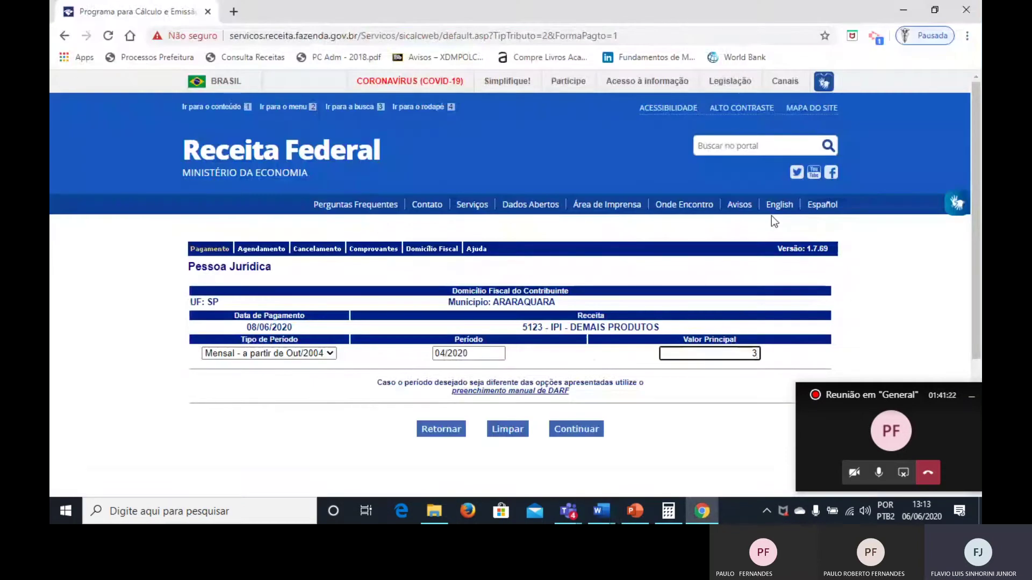
text(.808,95)
key(alt+Tab)
key(alt+Tab)
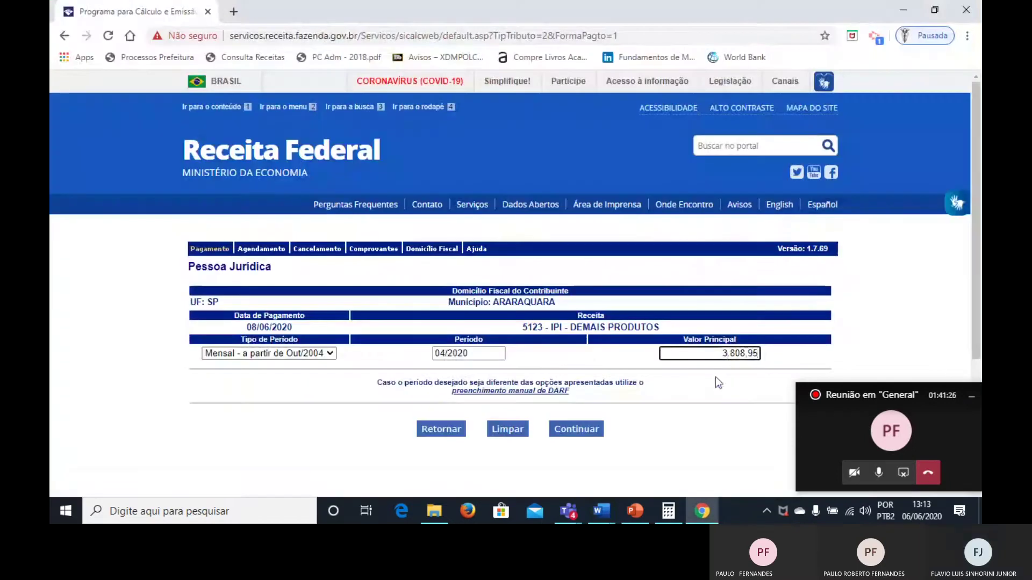
click(578, 428)
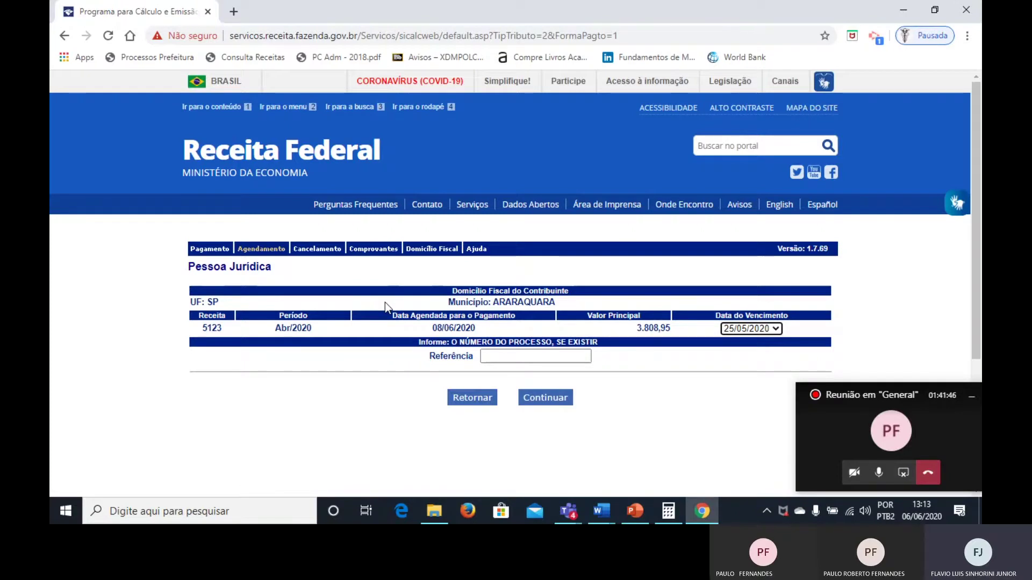
Advance to the CNPJ step with the 4.023,00 total, then show the desktop.
click(497, 358)
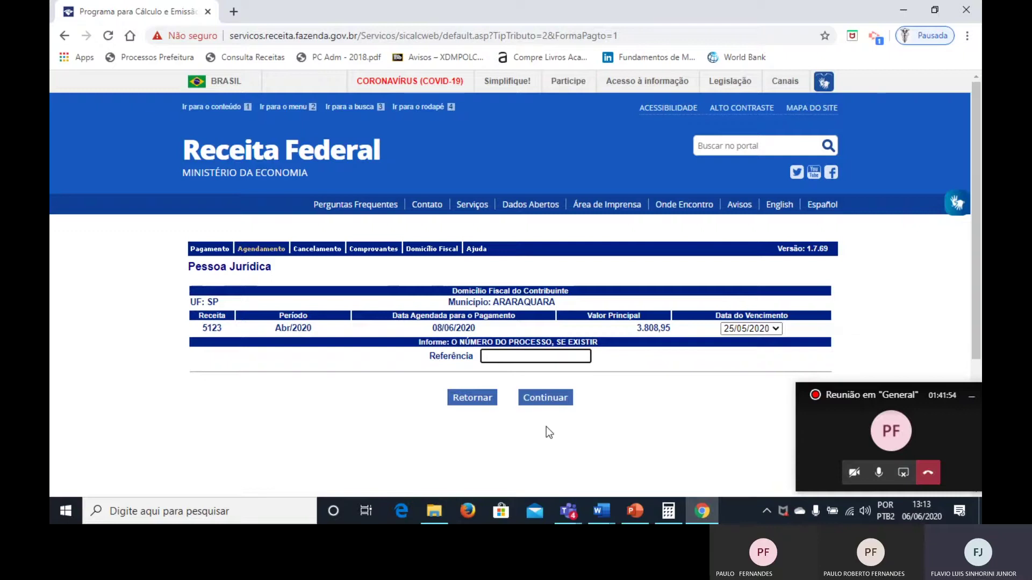
click(546, 396)
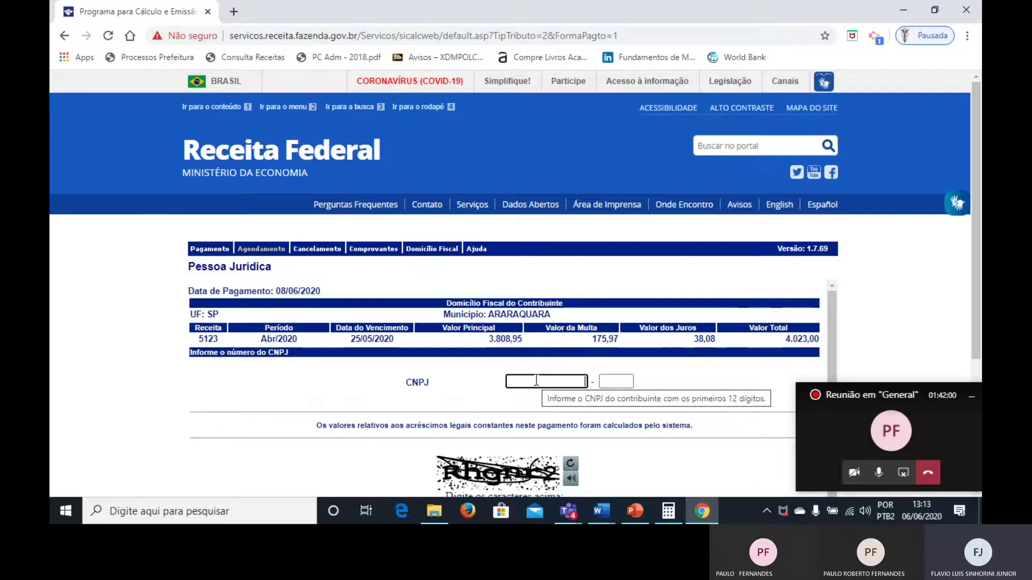
key(super+d)
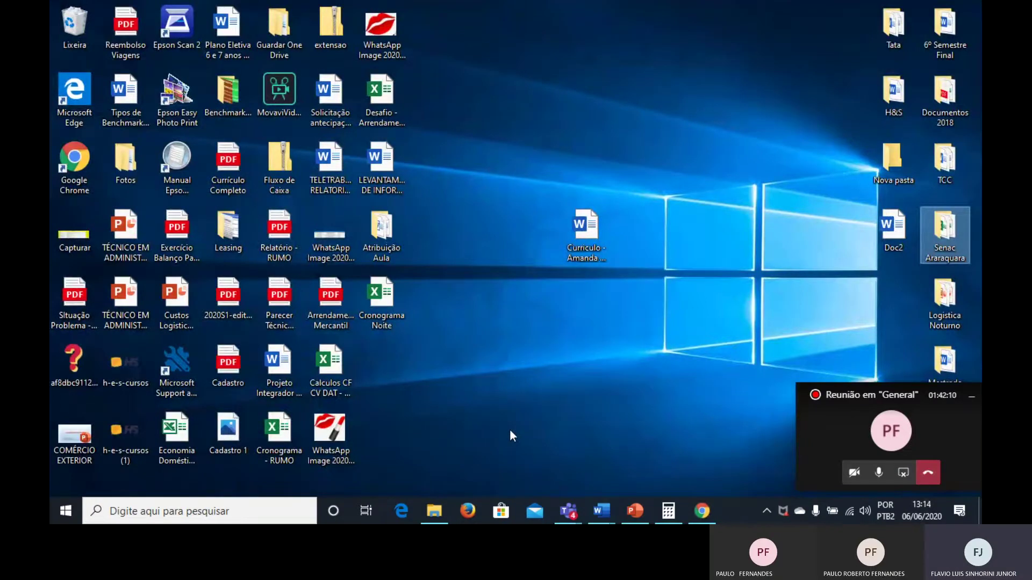
Open Senac Araraquara > Escrituração Fiscal and launch the Emissão de Notas Fiscais - Responder workbook.
double_click(939, 228)
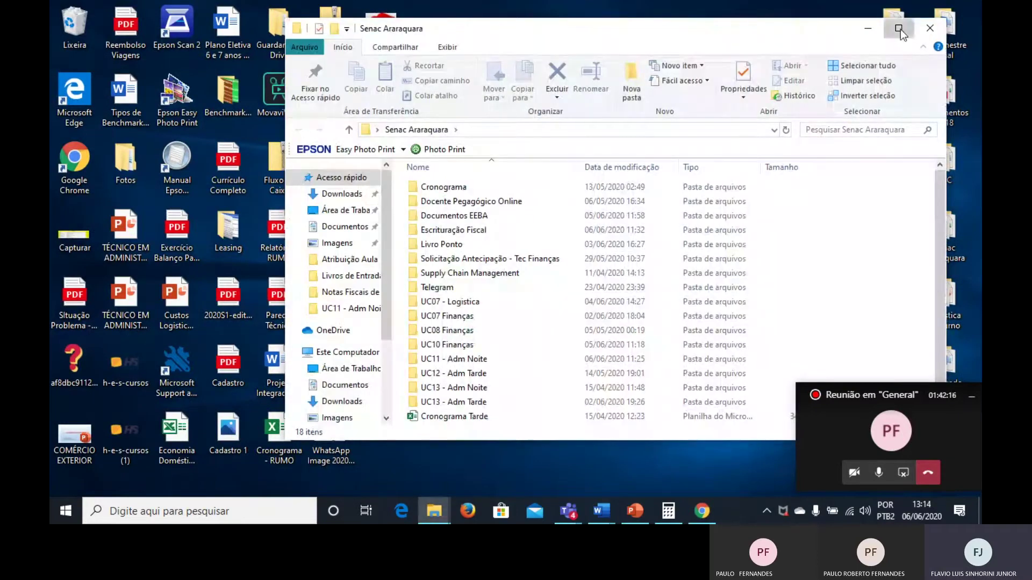
click(900, 30)
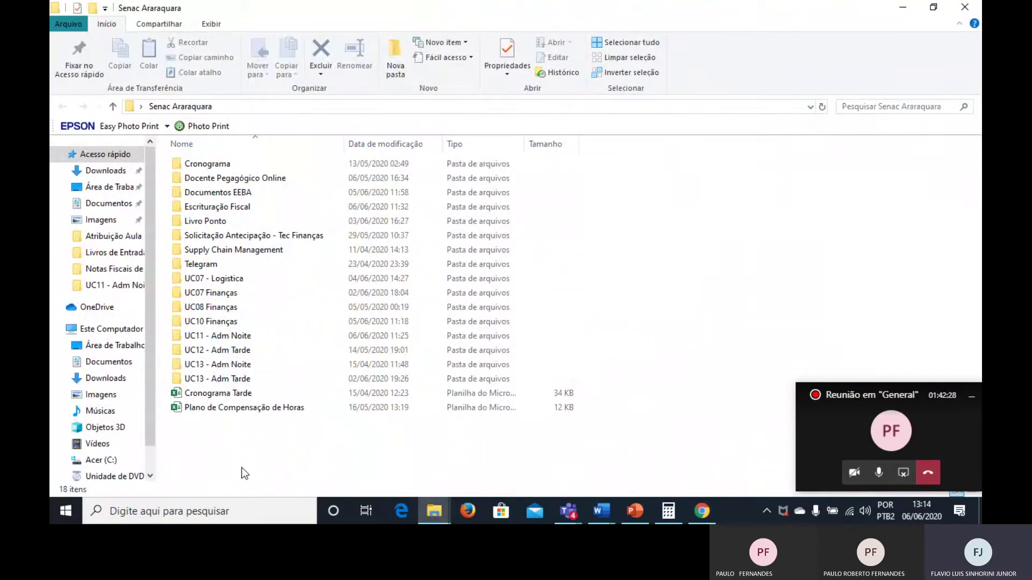
key(alt+Tab)
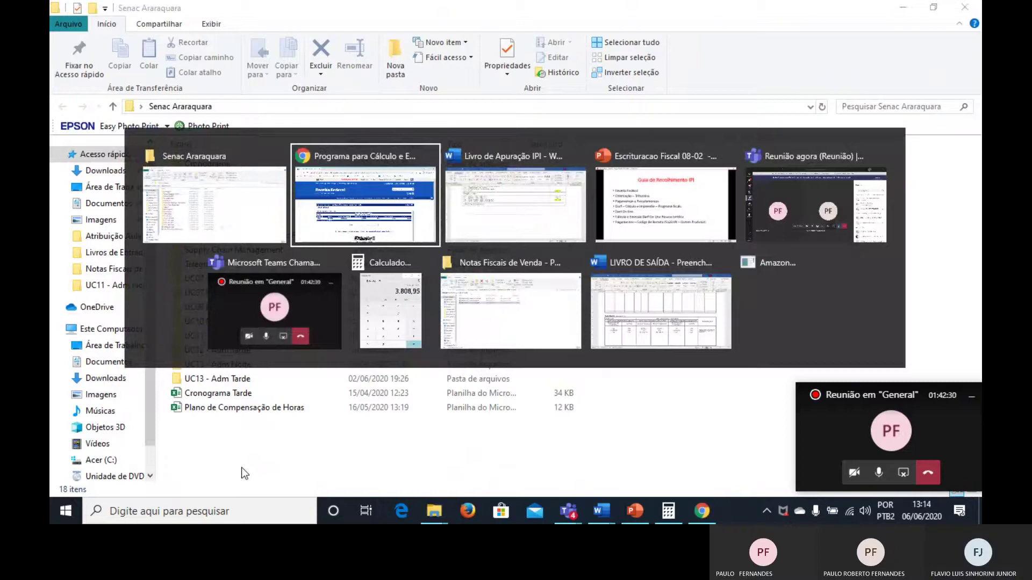
key(alt+shift+Tab)
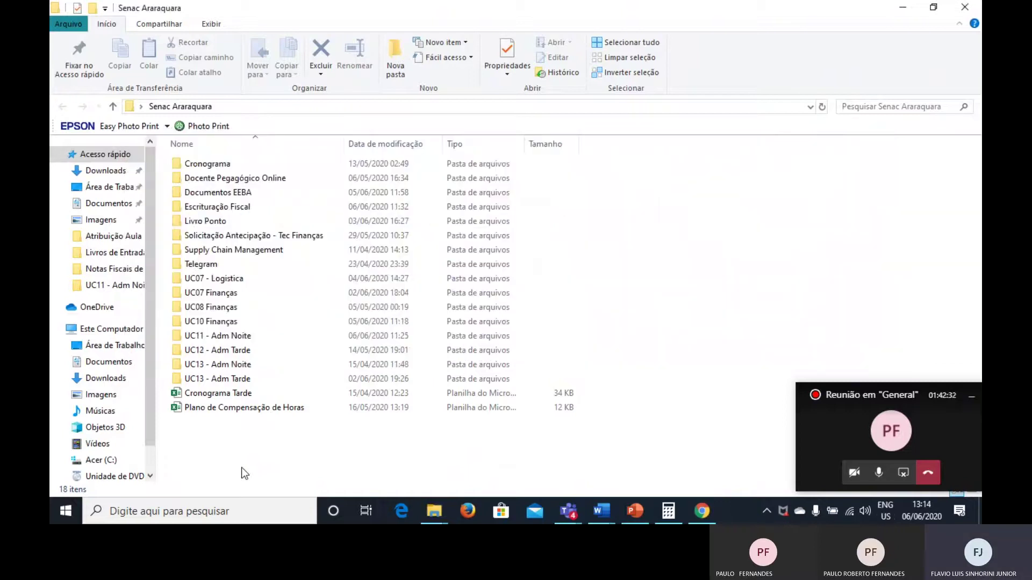
double_click(192, 210)
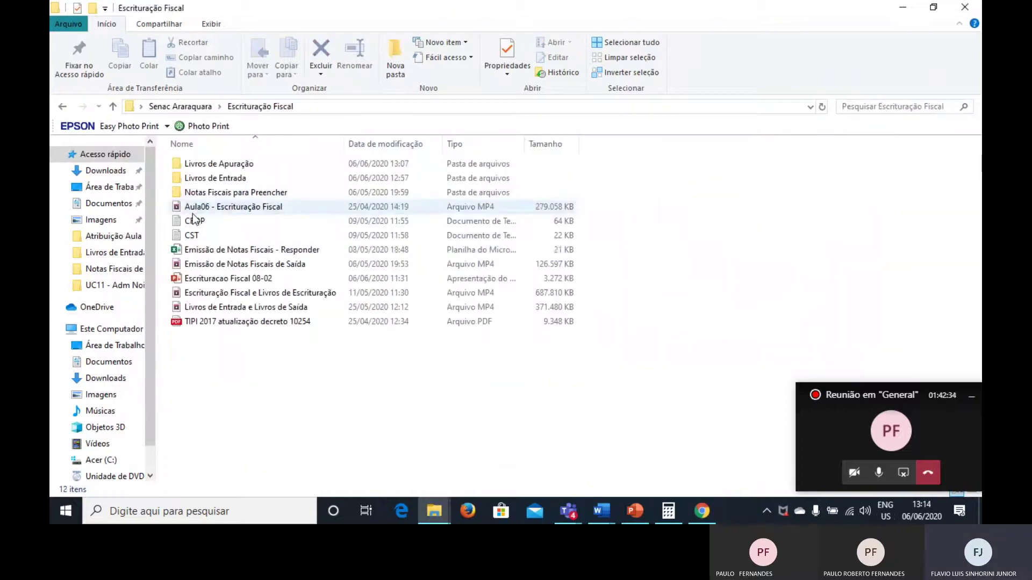
double_click(206, 251)
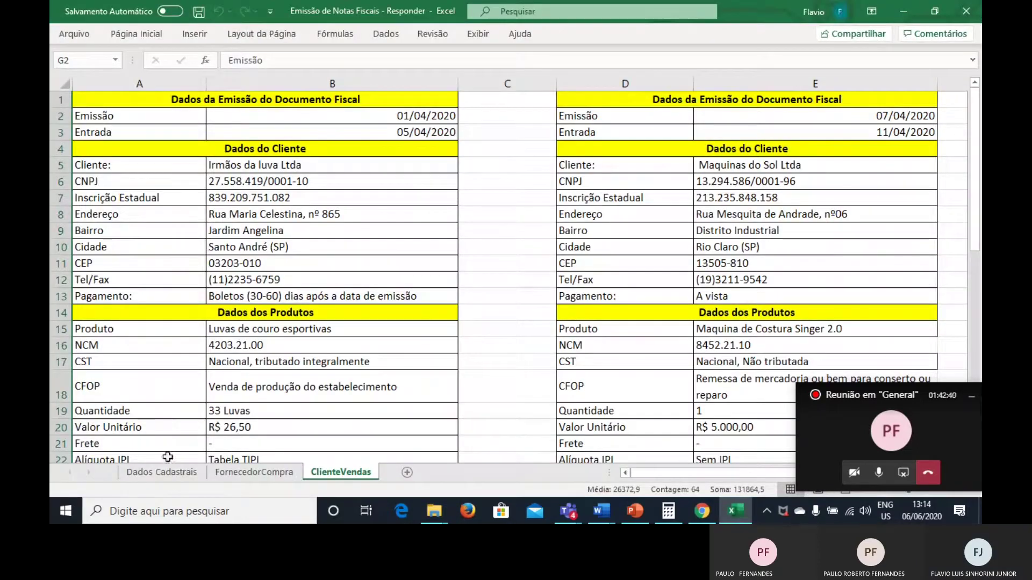
Review the company details on the Dados Cadastrais sheet, then return to the SicalcWeb CNPJ page.
click(164, 474)
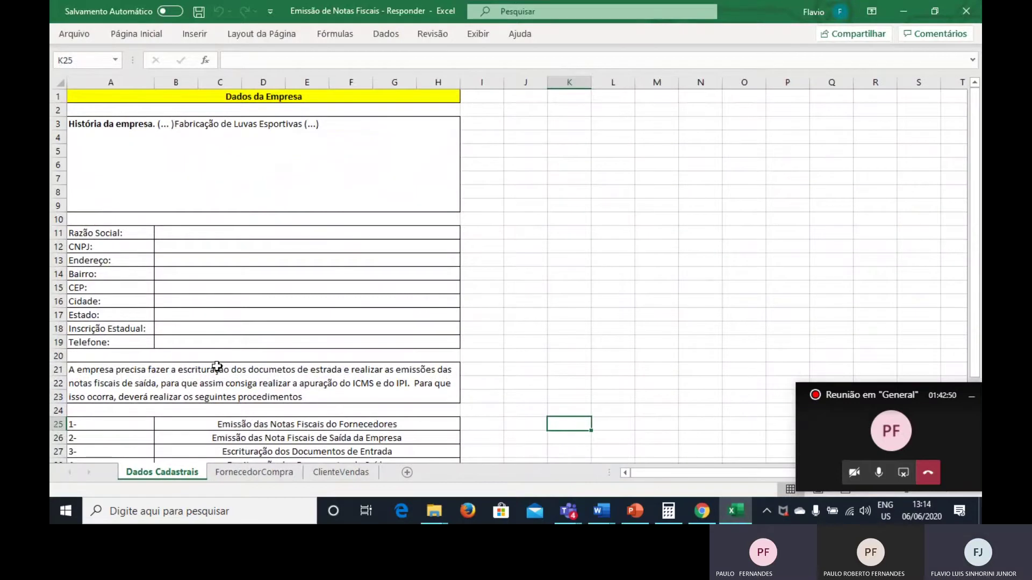
scroll(216, 366, down, 3)
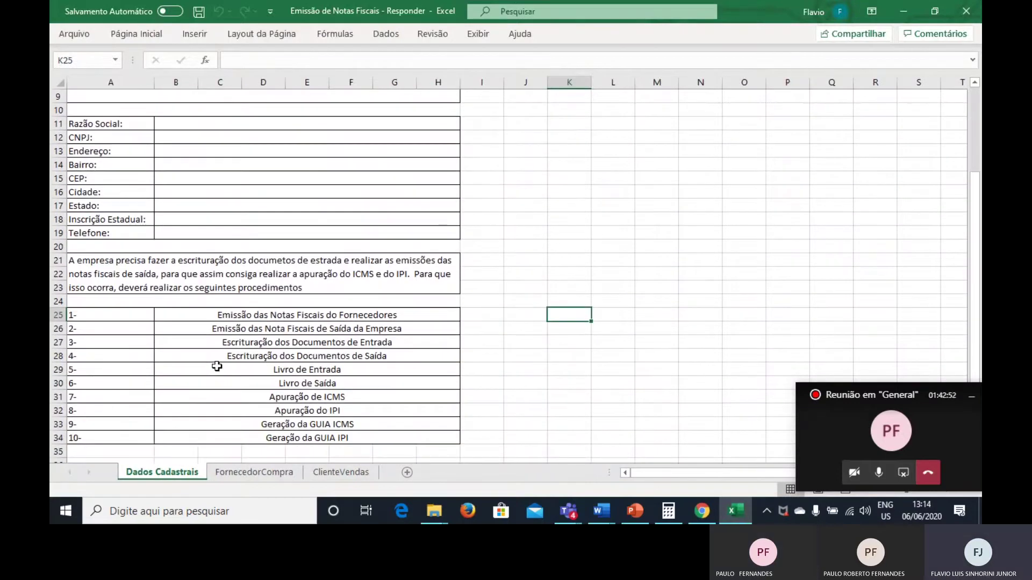
key(alt+Tab)
key(alt+Tab)
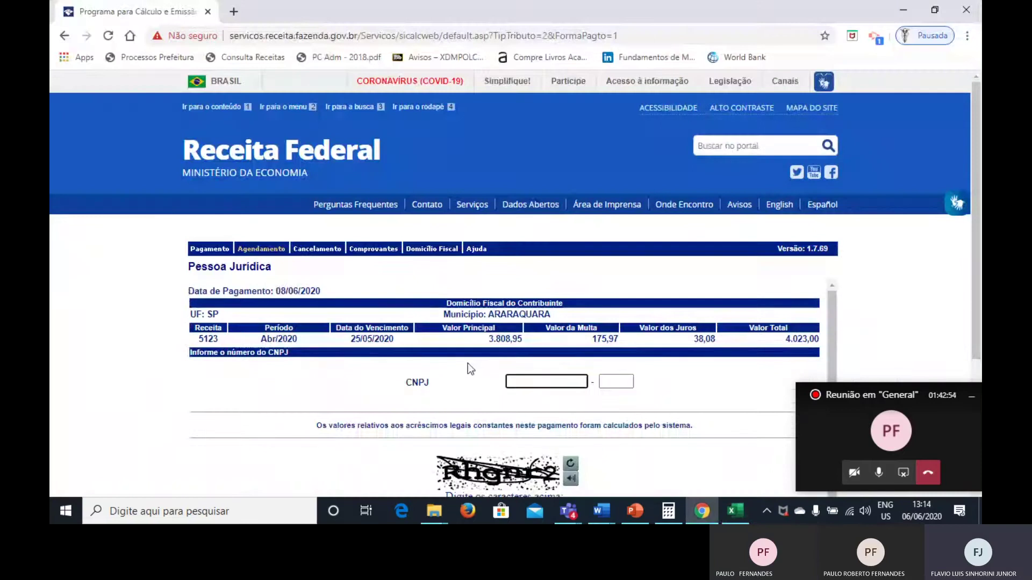
key(alt+Tab)
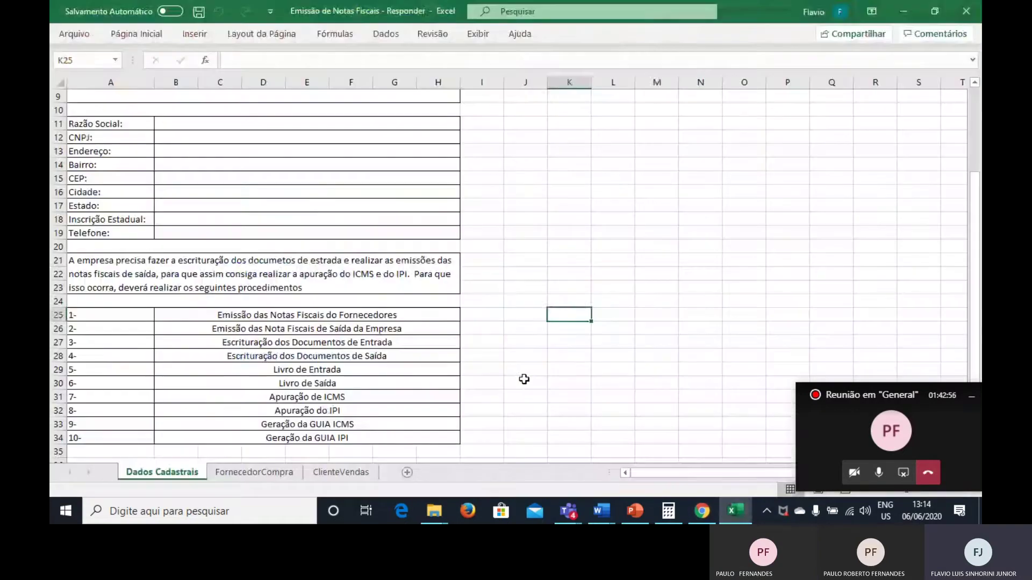
key(alt+Tab)
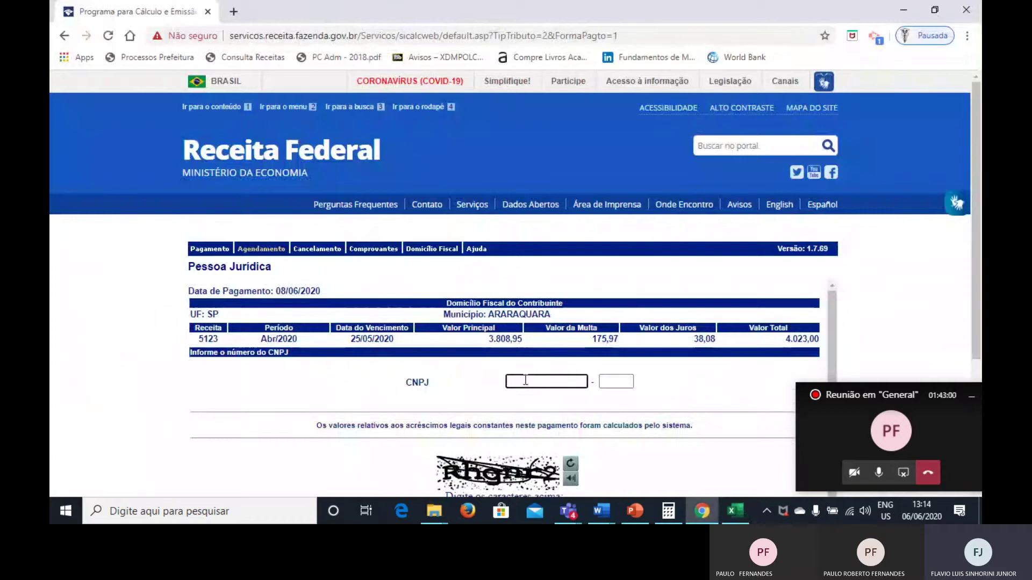
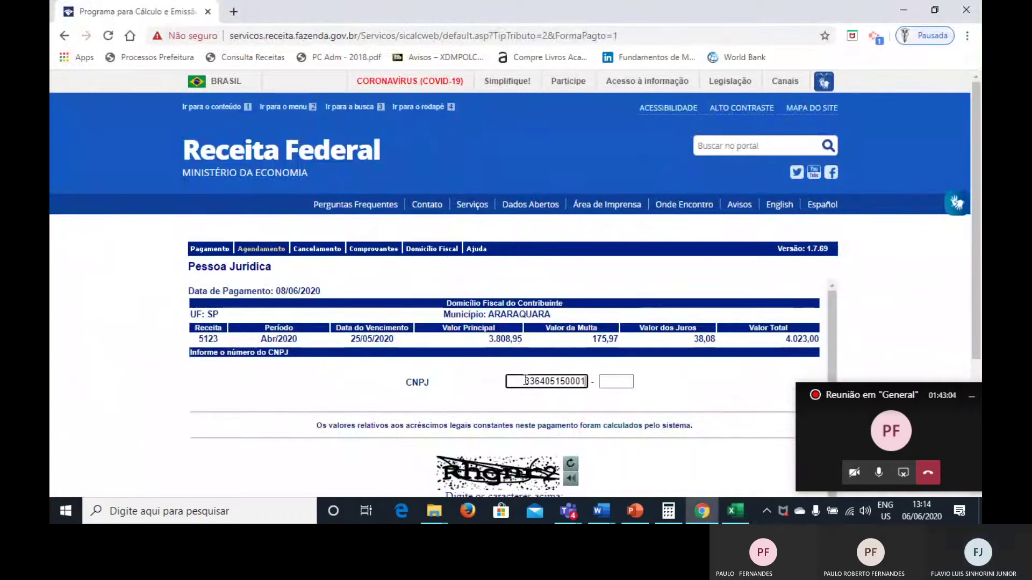
Enter the company's CNPJ number and its check digits.
key(Tab)
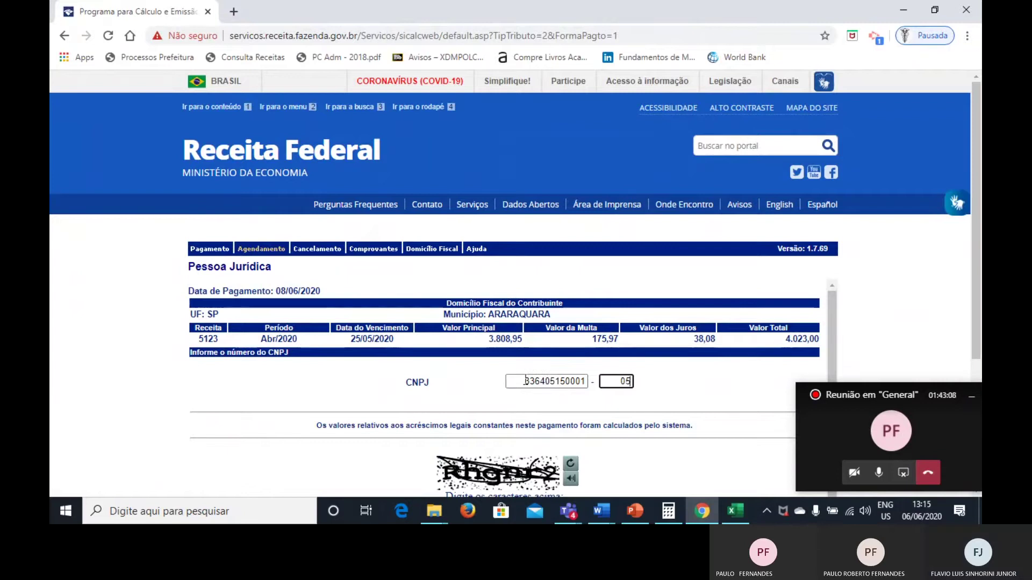
Type the displayed verification characters and submit to show the DARF summary.
scroll(526, 381, down, 1)
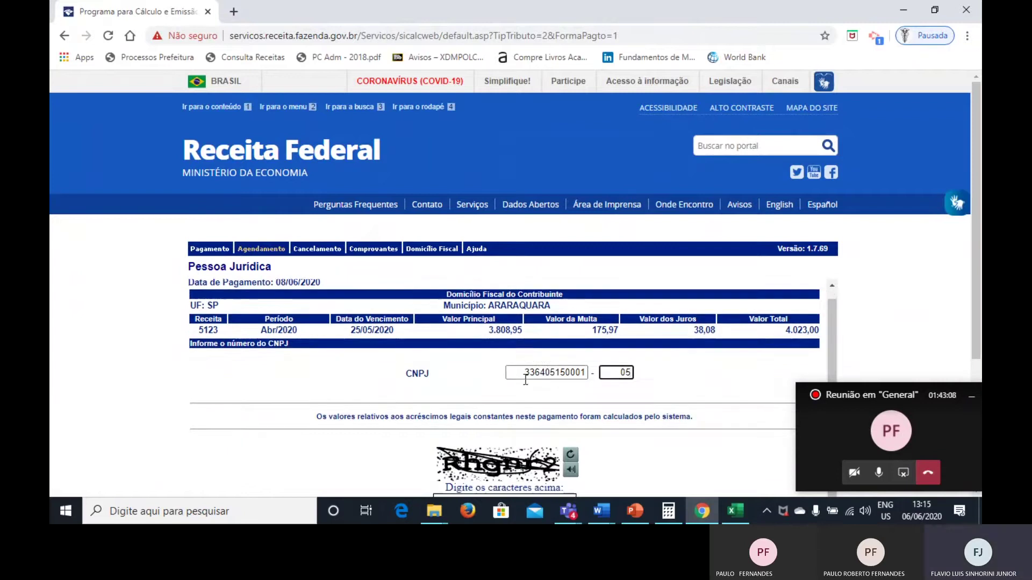
scroll(620, 416, down, 2)
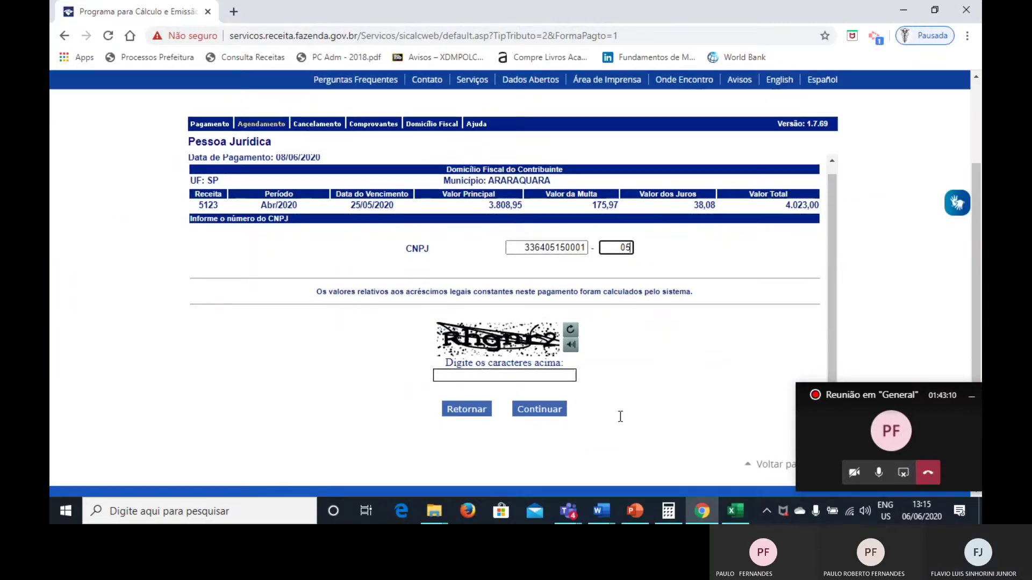
click(484, 376)
text(r)
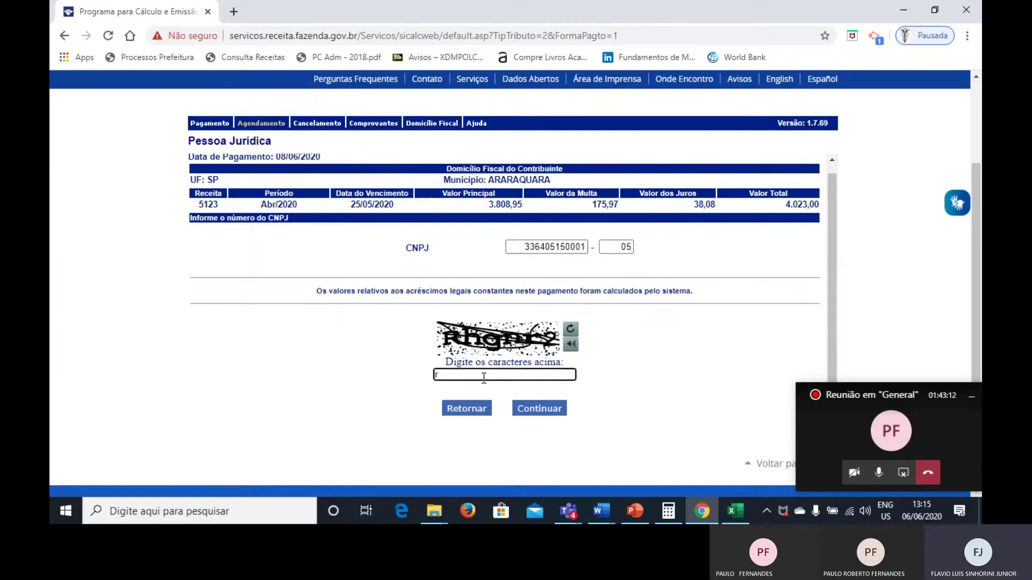
text(hgnr2)
click(529, 407)
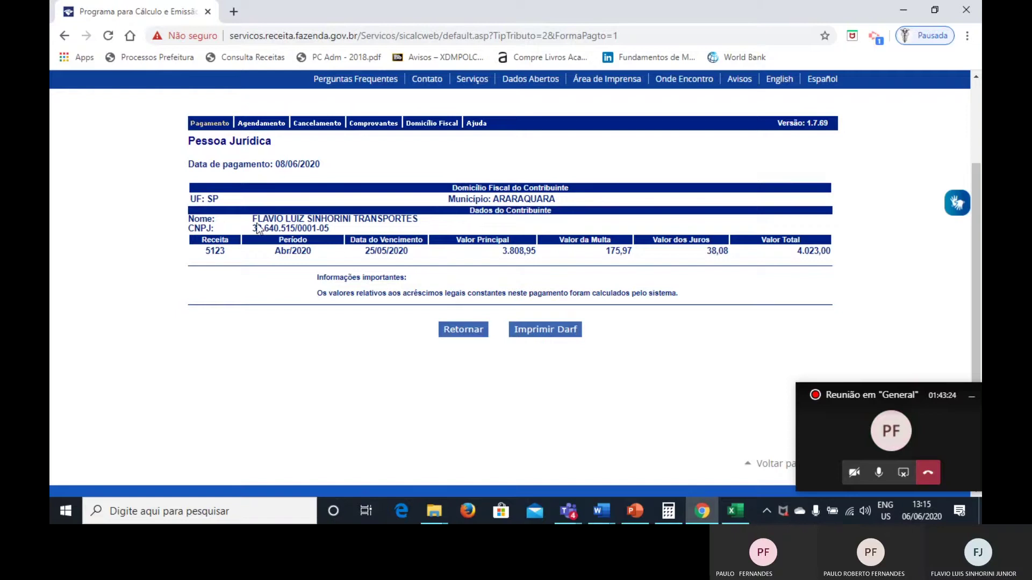
drag(253, 218, 418, 221)
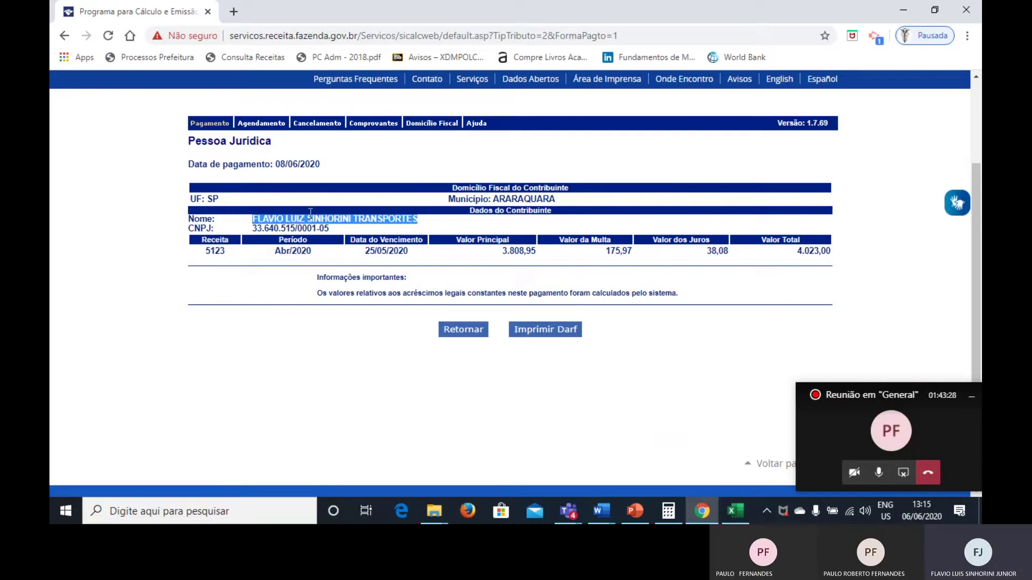
click(339, 236)
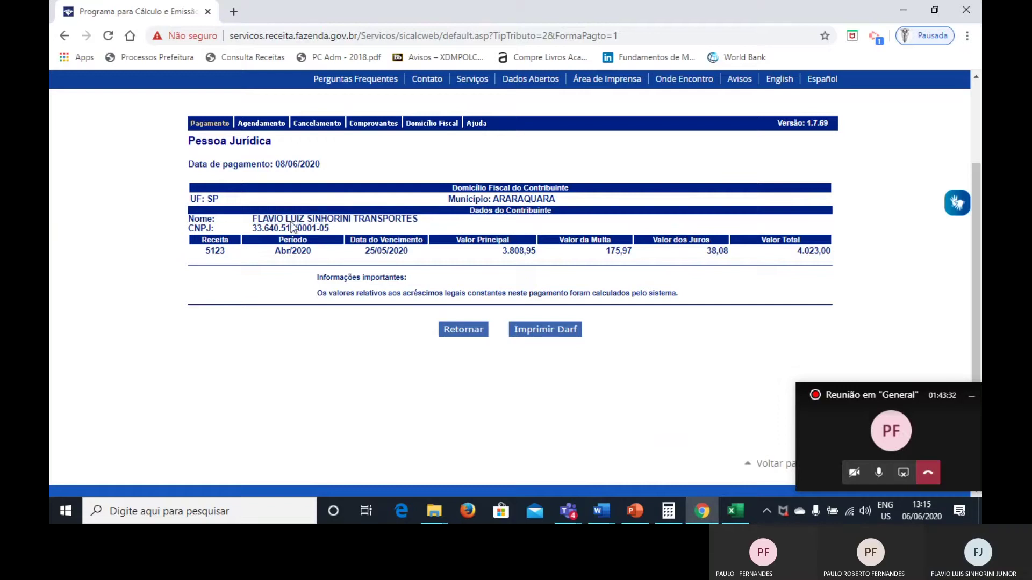
drag(251, 228, 330, 229)
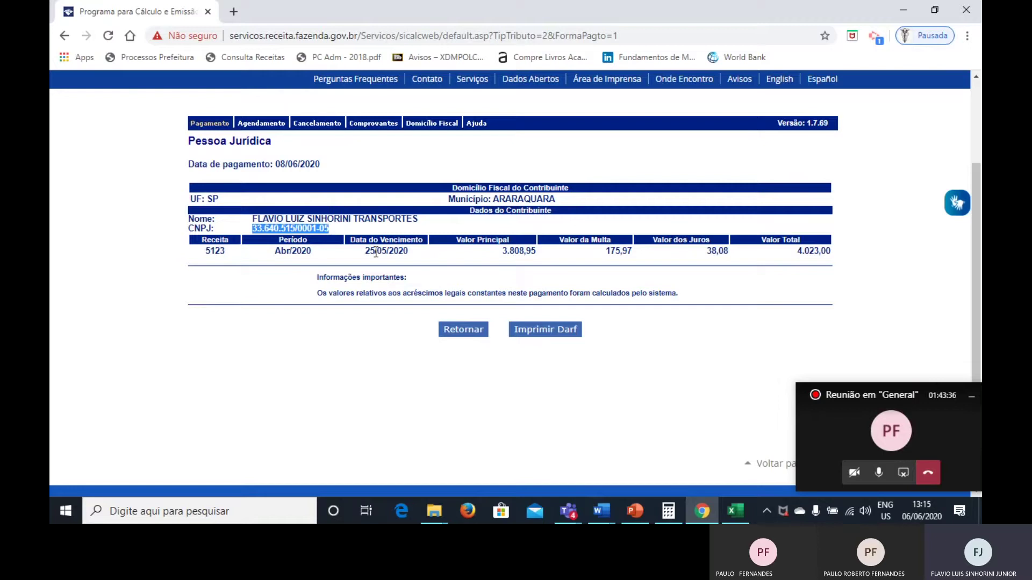
drag(363, 251, 409, 256)
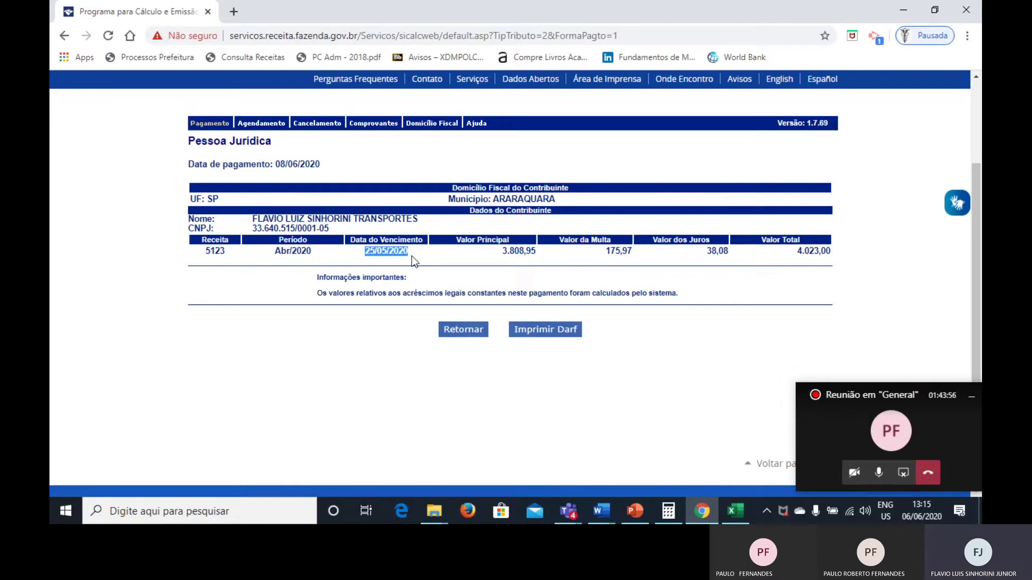
key(alt+Tab)
Bring up the Escrituracao Fiscal 08-02 deck and return to slide 46, the IPI overview.
key(alt+Tab)
key(alt+Tab)
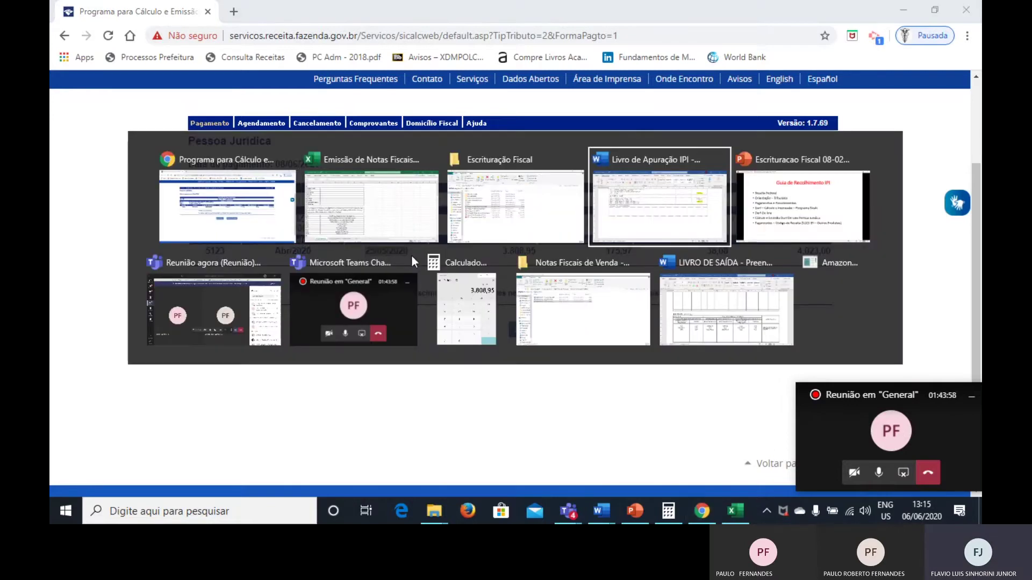
key(alt+Tab)
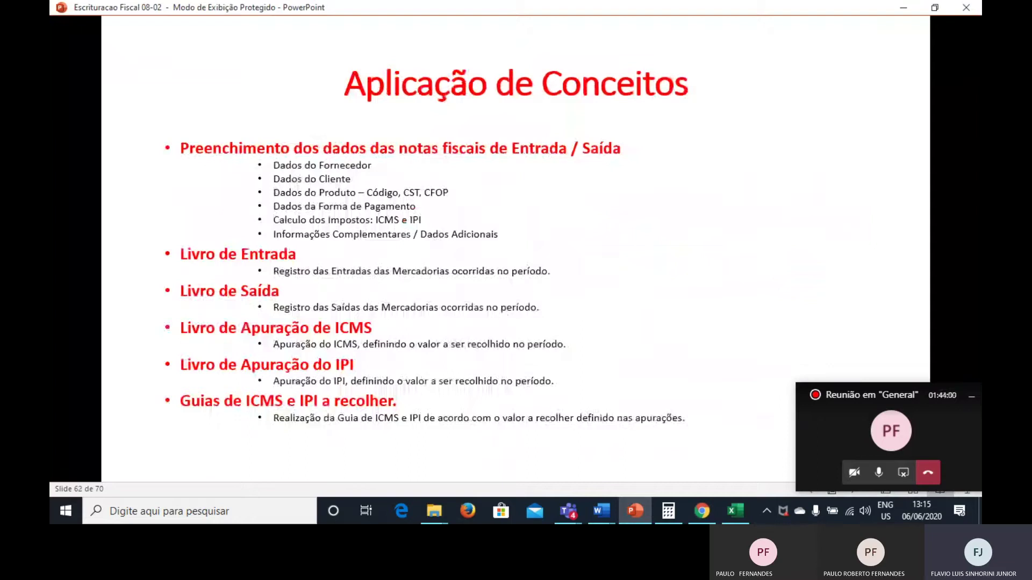
key(Page_Down)
key(Page_Down)
key(Page_Down)
key(Page_Down)
key(Page_Up)
key(Page_Up)
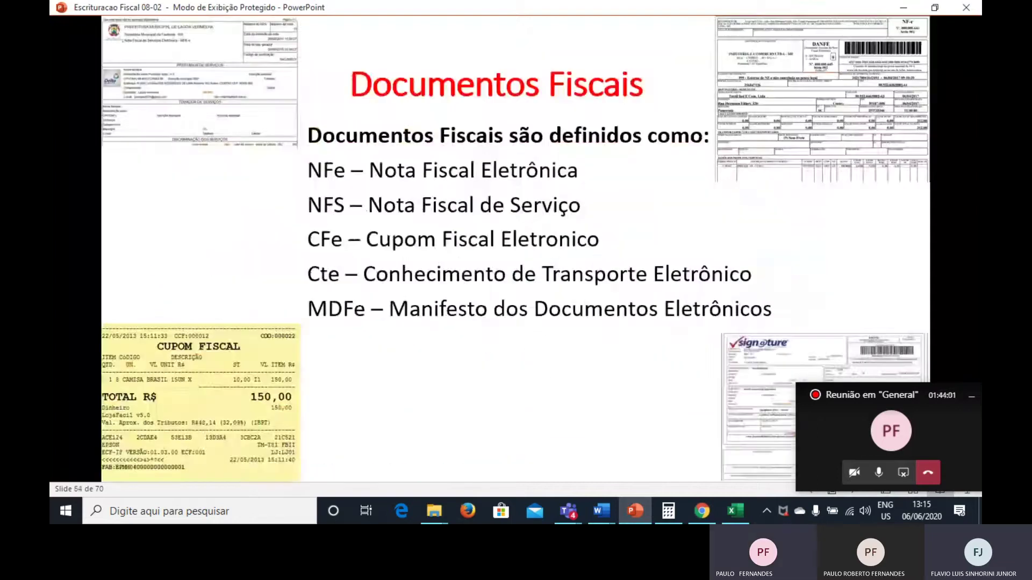
key(Page_Up)
key(Page_Up)
key(Page_Up)
key(Page_Up)
key(Page_Up)
key(Page_Up)
key(Page_Up)
key(Page_Up)
key(Page_Up)
key(Page_Up)
key(Page_Up)
key(Page_Up)
key(Page_Up)
key(Page_Up)
key(Page_Up)
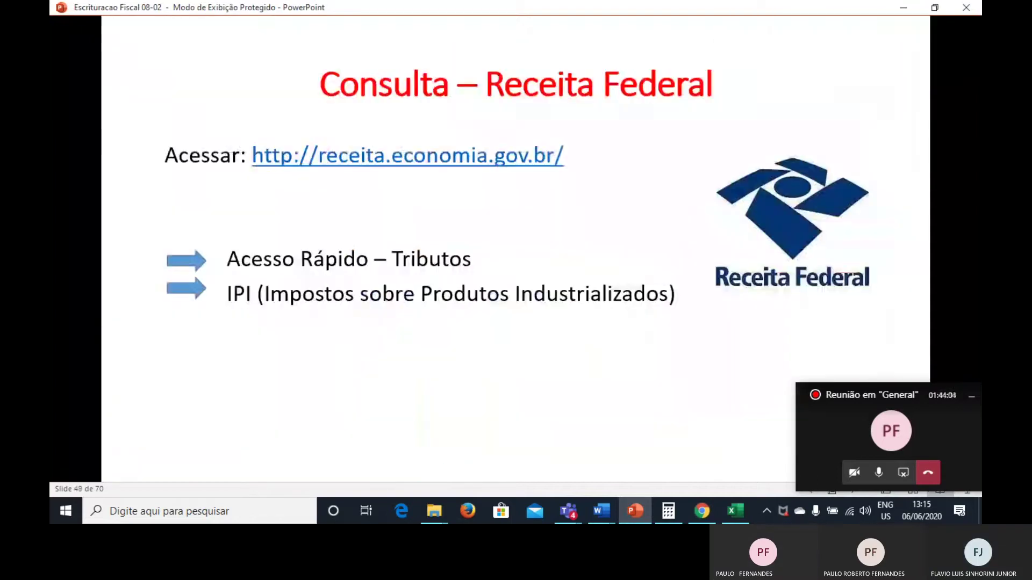
key(Page_Up)
key(Page_Up)
key(Page_Up)
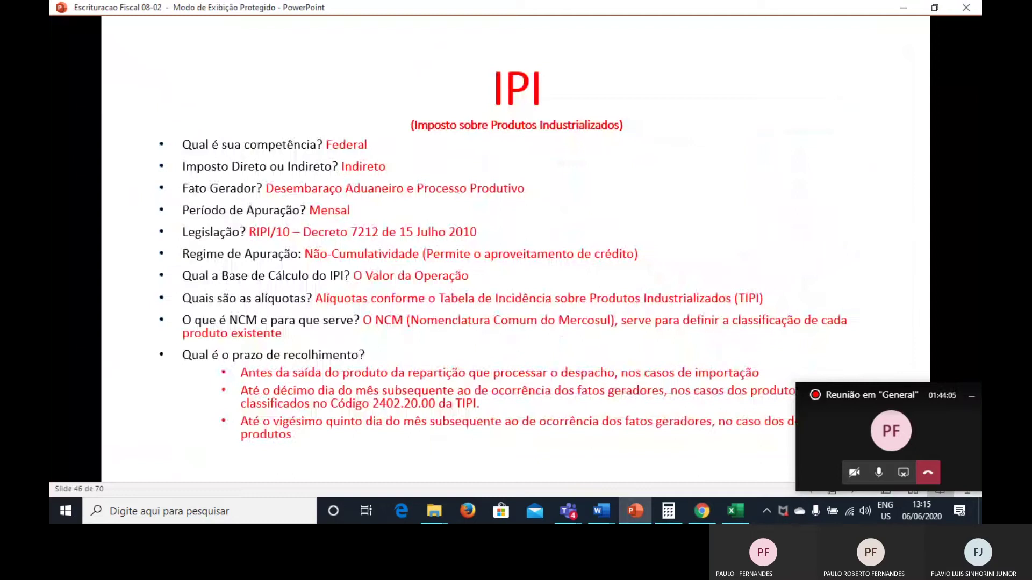
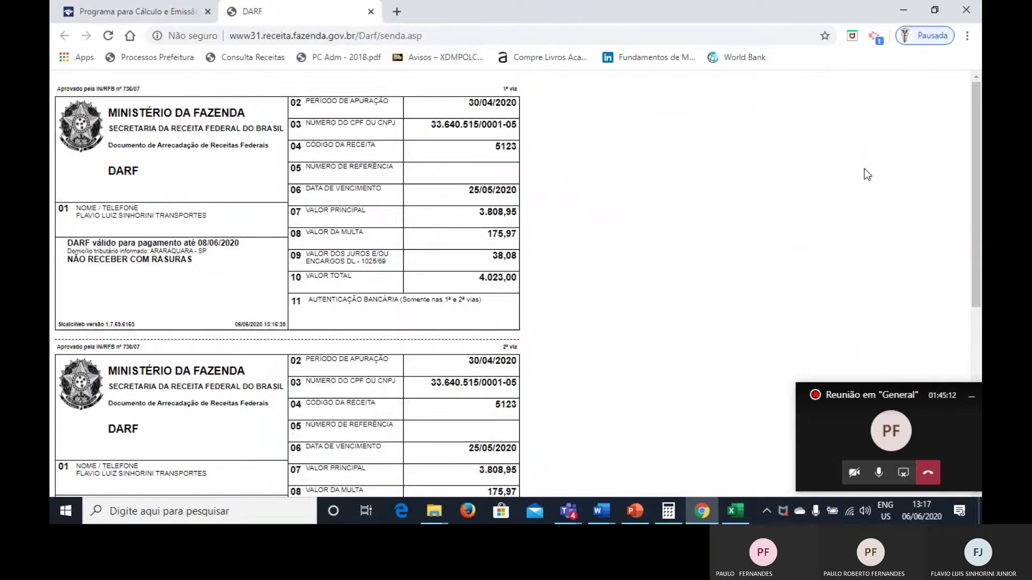
Print the DARF page to PDF and save it as 'DARF - IPI'.
scroll(495, 199, down, 3)
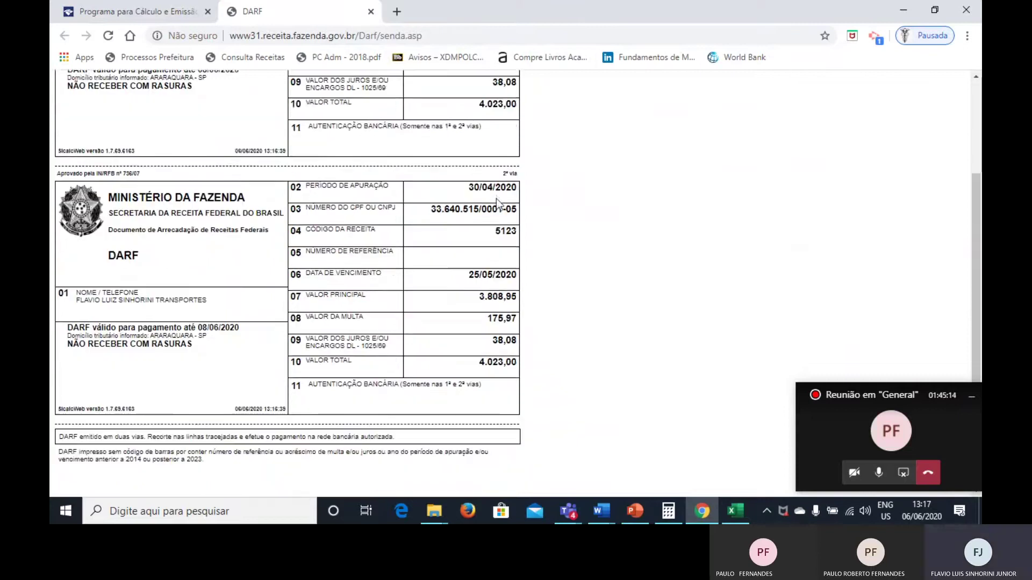
scroll(495, 198, up, 2)
scroll(495, 198, up, 1)
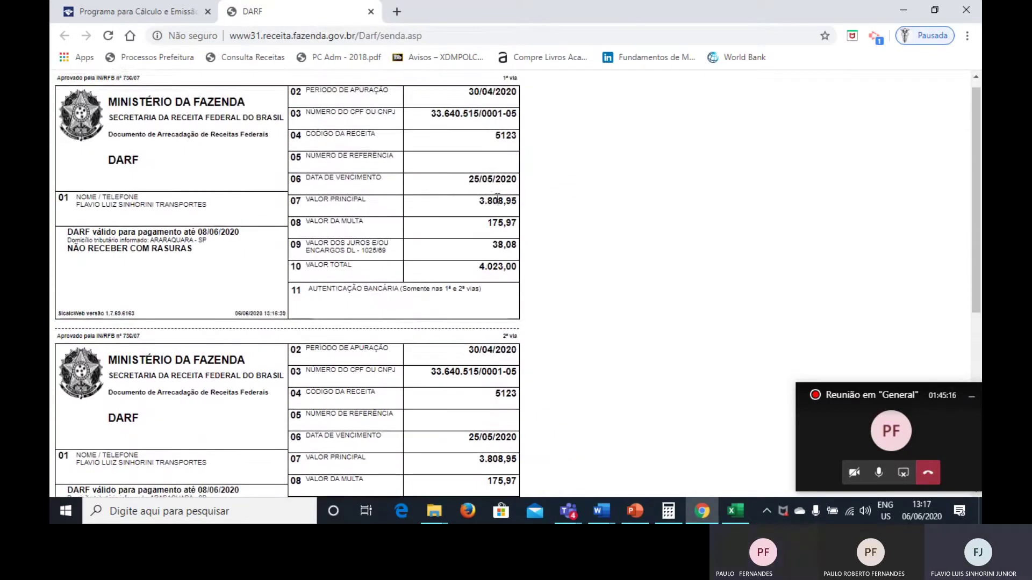
right_click(537, 237)
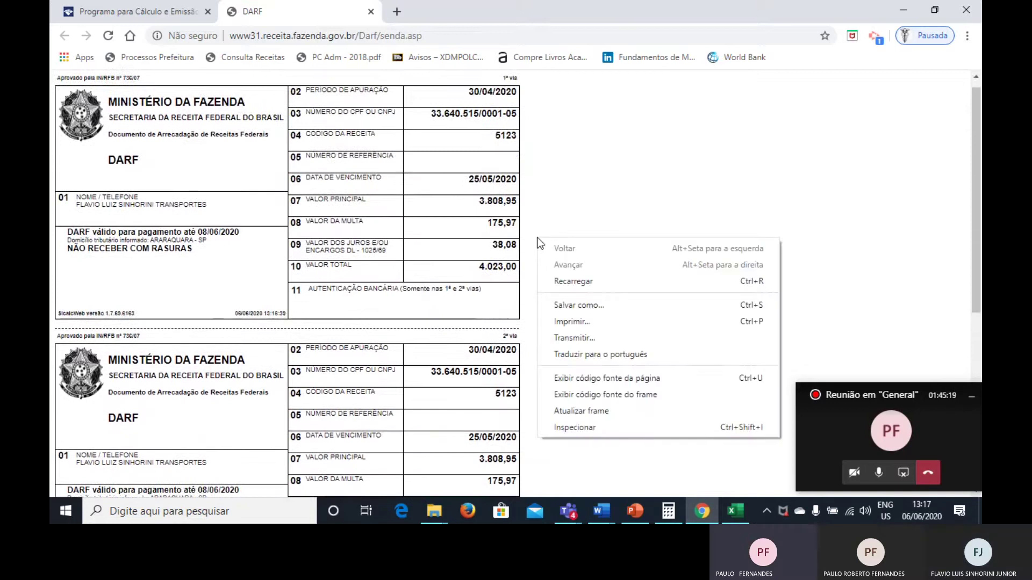
click(573, 325)
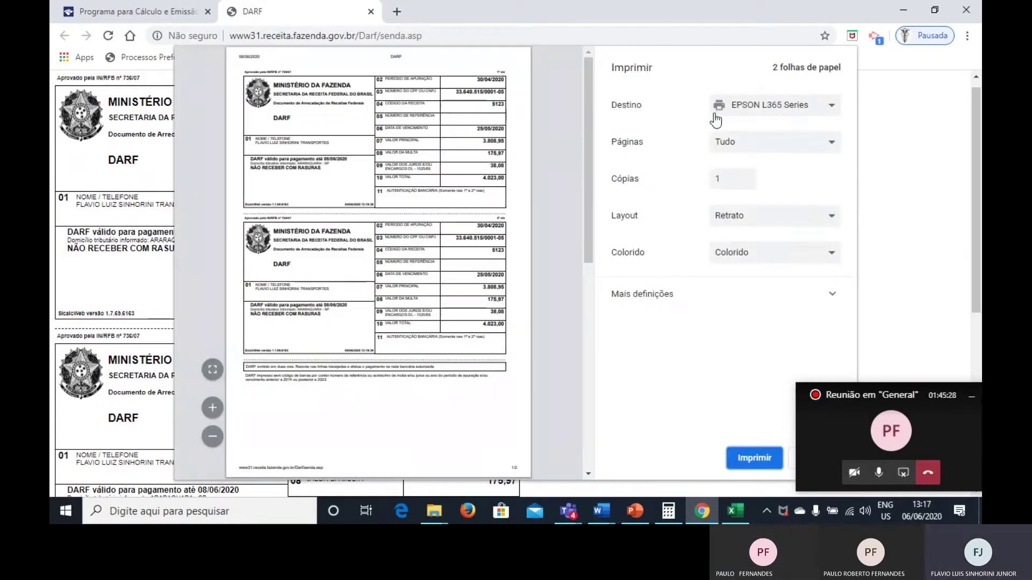
click(742, 108)
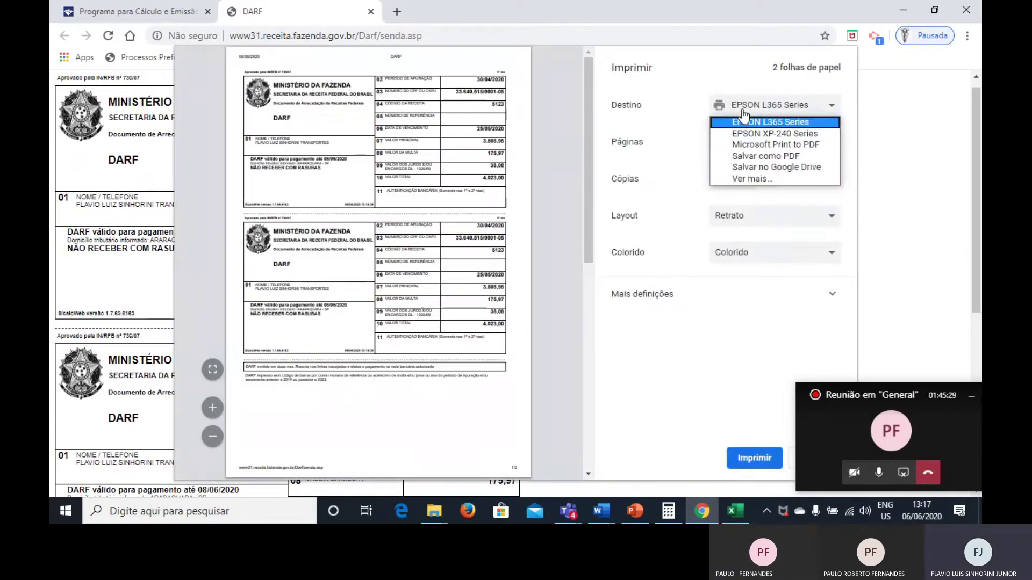
click(740, 156)
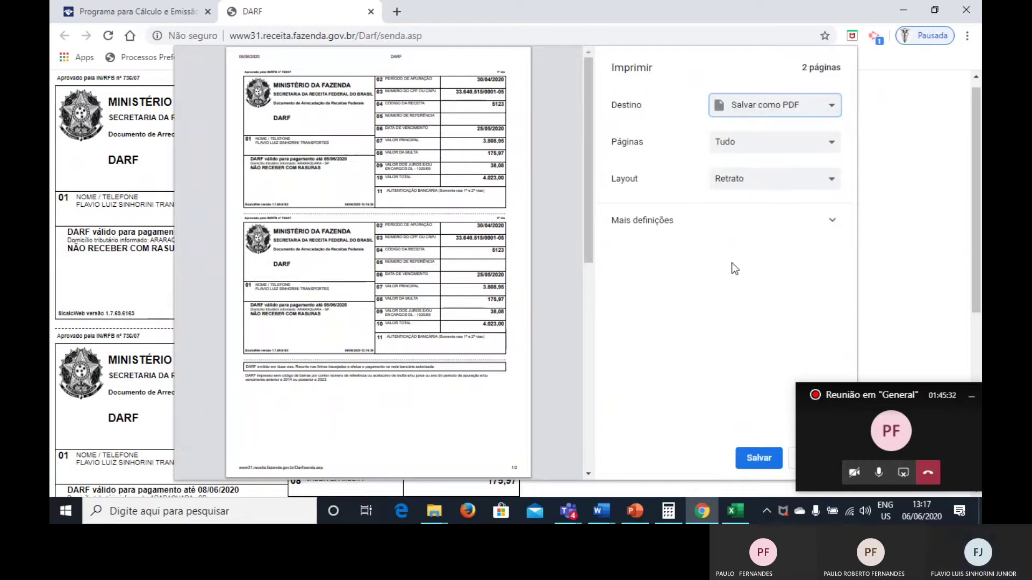
click(757, 461)
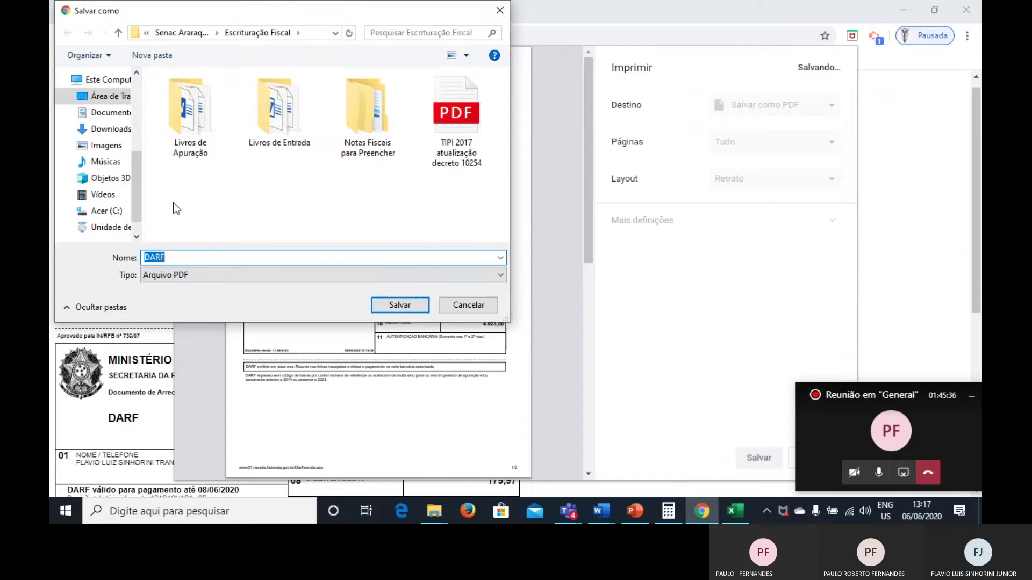
click(214, 257)
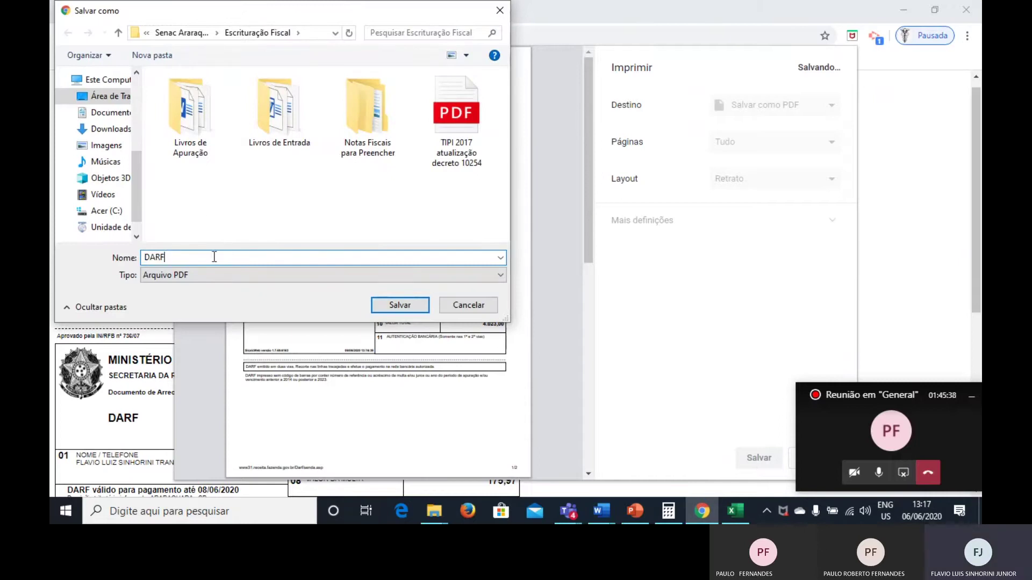
text(- IPI)
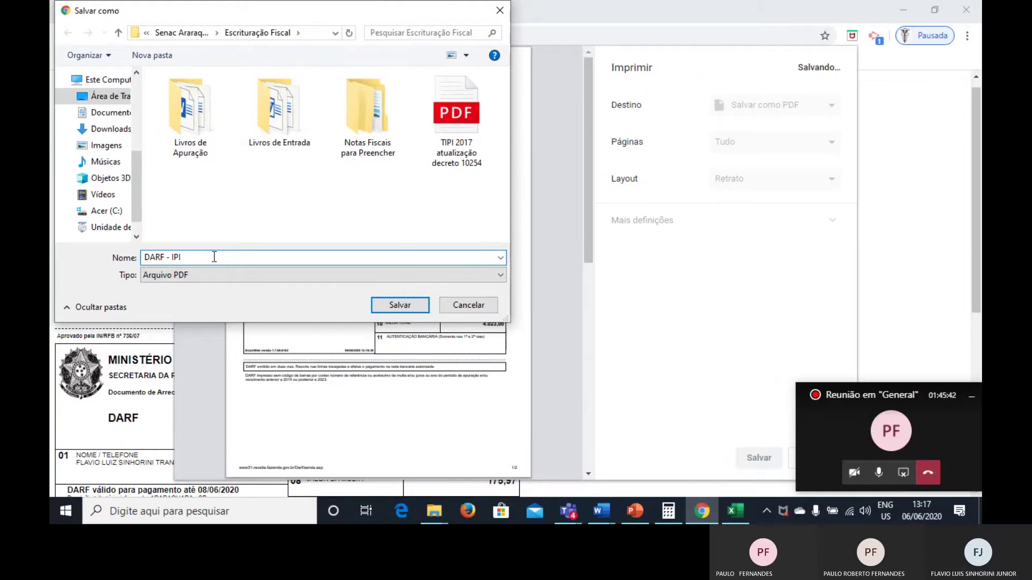
key(Return)
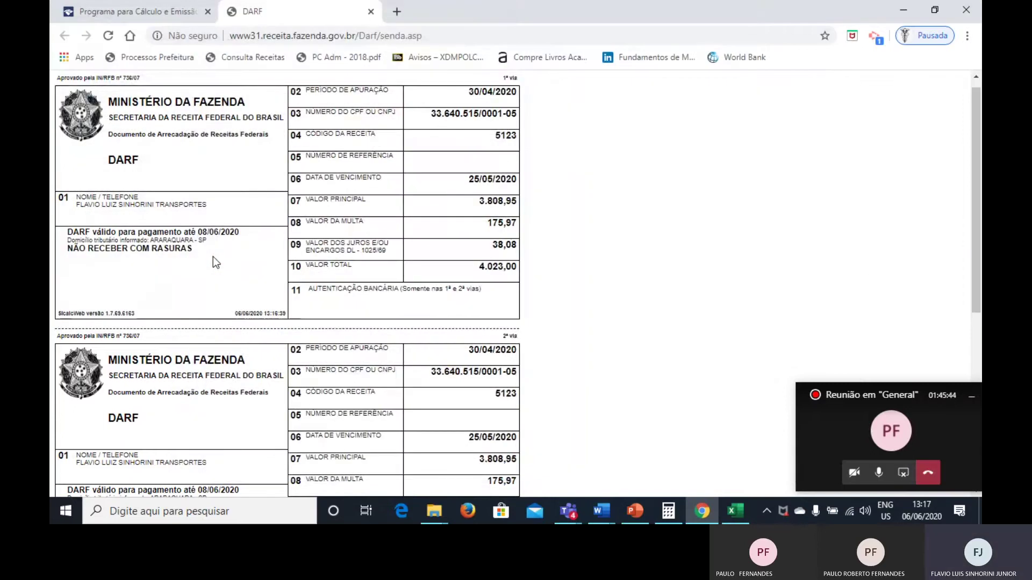
Close the DARF tab to return to the payment summary for receita 5123.
scroll(213, 256, down, 3)
scroll(213, 256, up, 3)
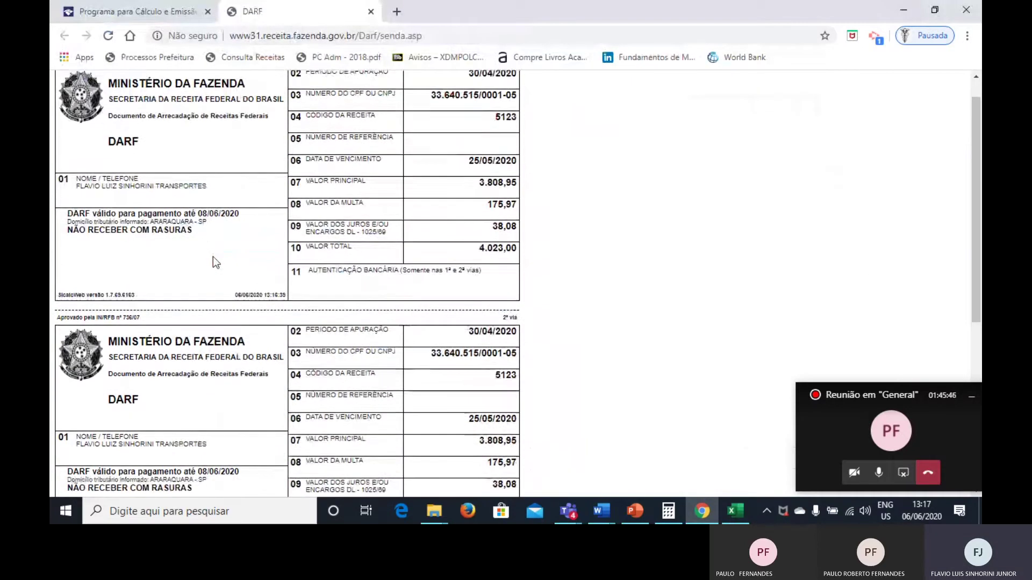
scroll(213, 257, up, 1)
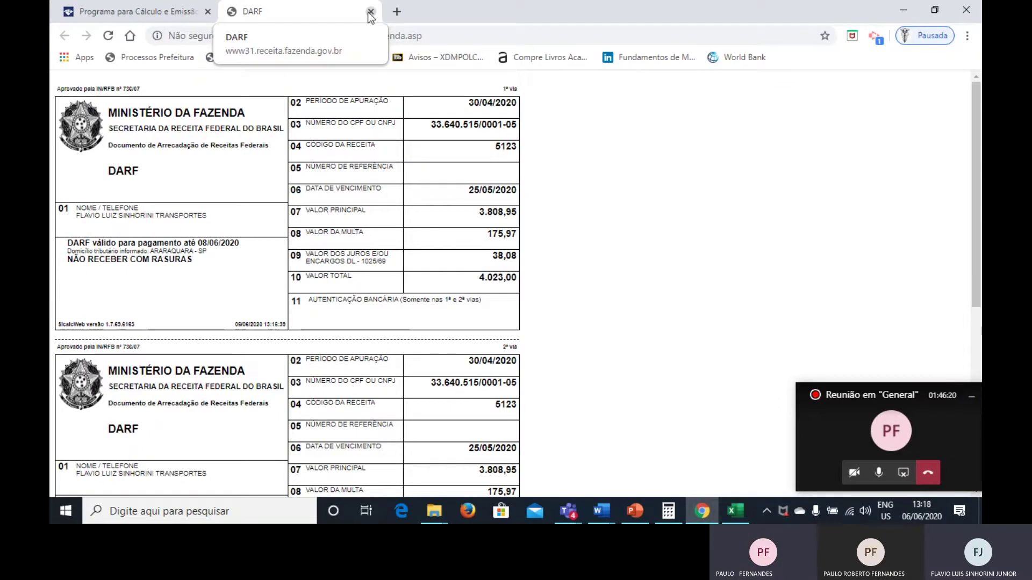
click(370, 13)
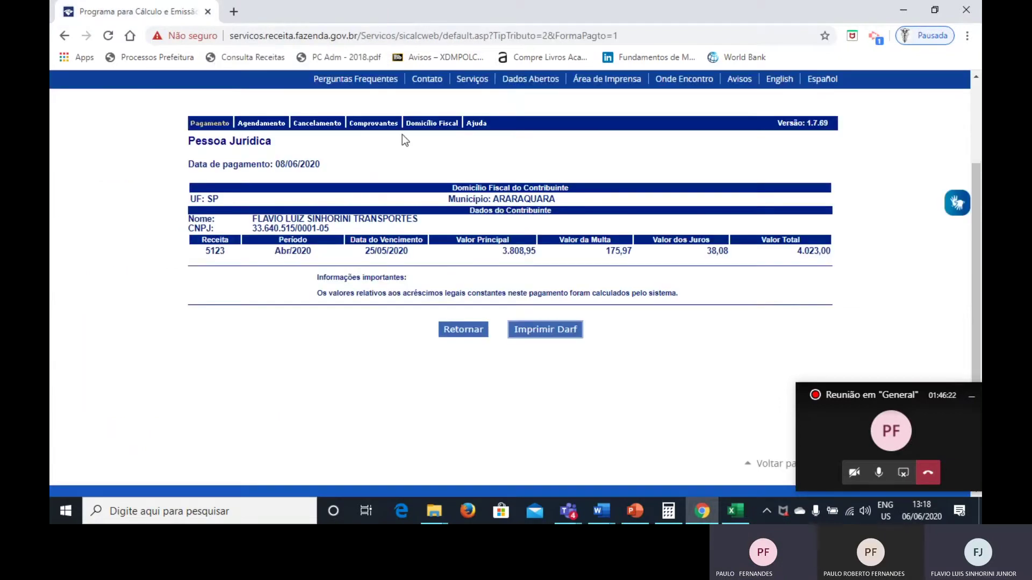
scroll(422, 214, up, 3)
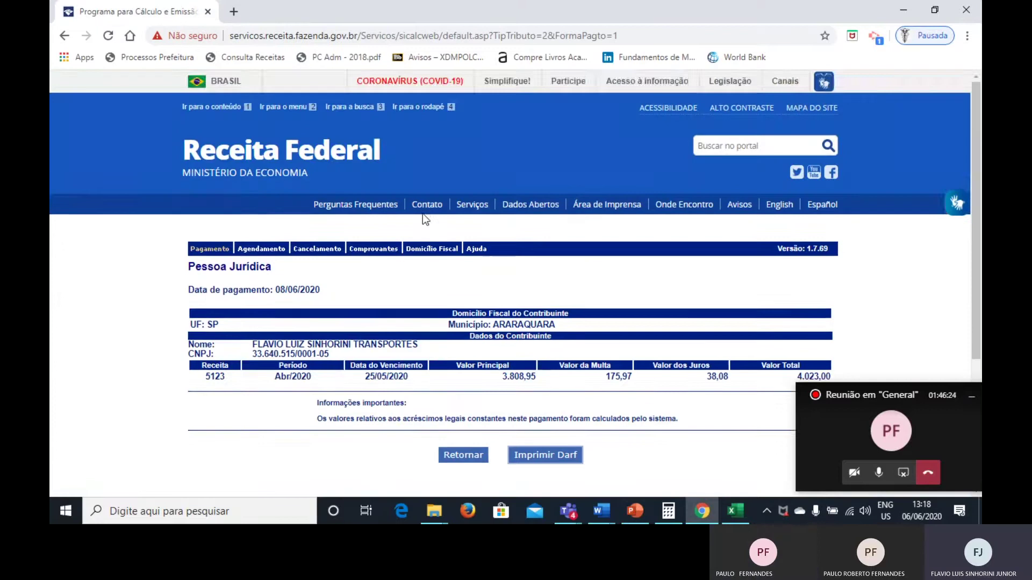
scroll(423, 214, down, 2)
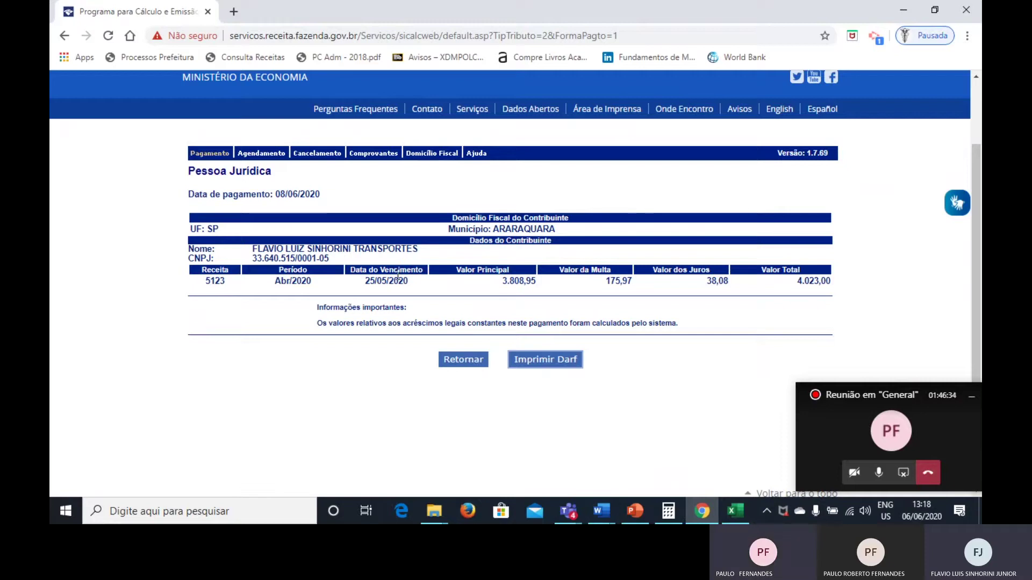
scroll(402, 181, up, 1)
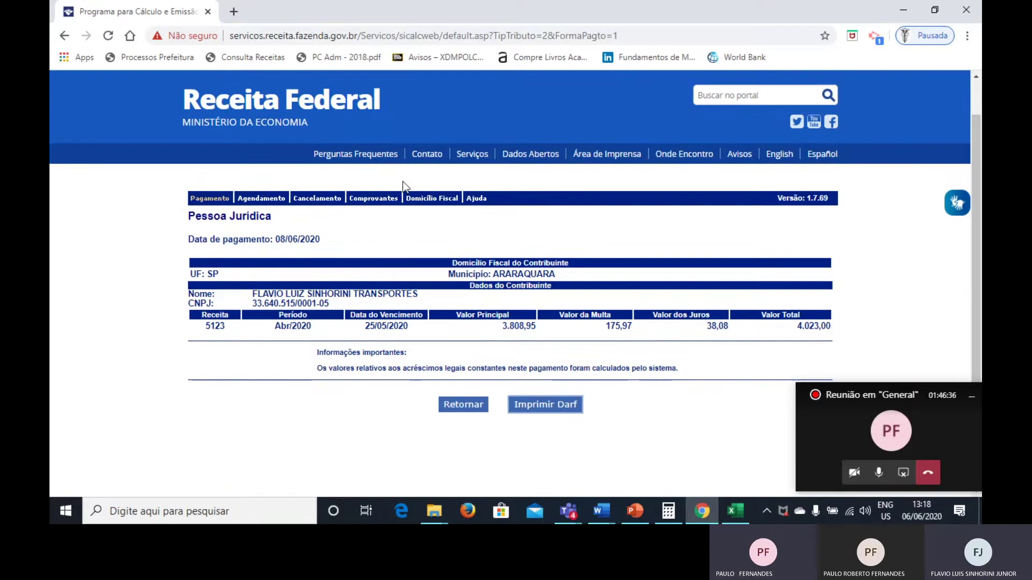
scroll(402, 182, down, 1)
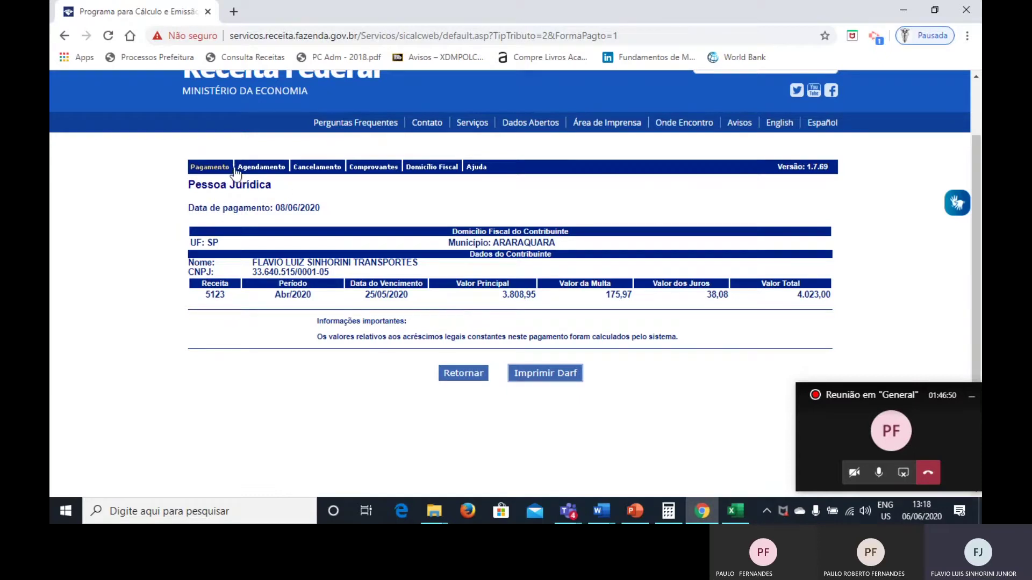
Start a new calculation and open the list of revenue codes exclusive to Pessoa Jurídica.
click(214, 168)
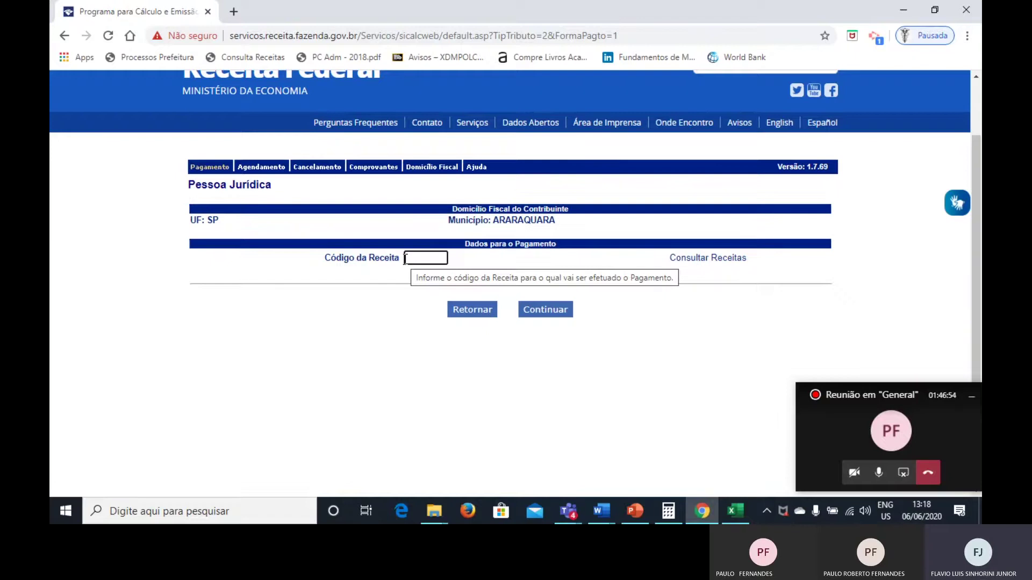
click(697, 260)
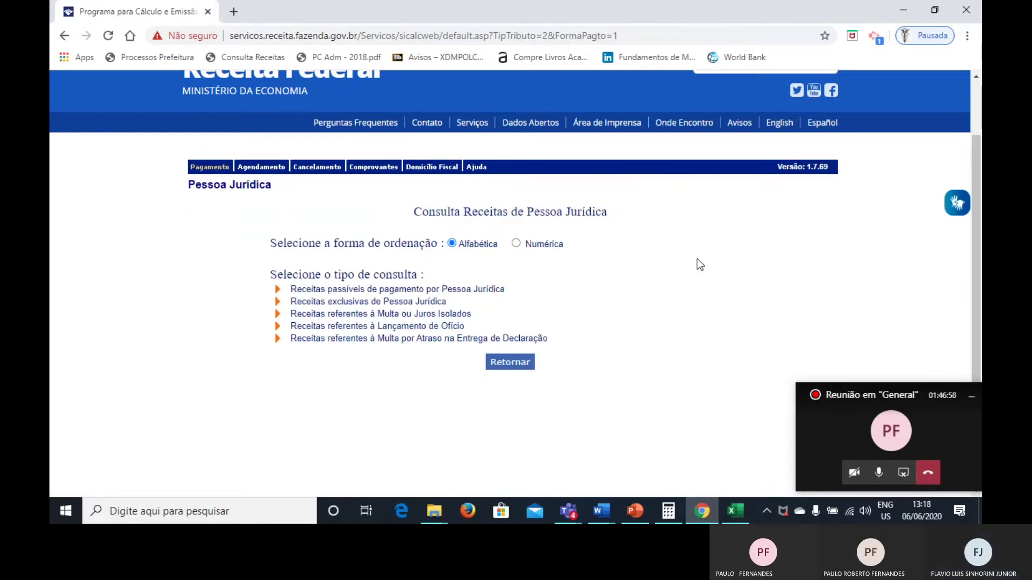
click(374, 303)
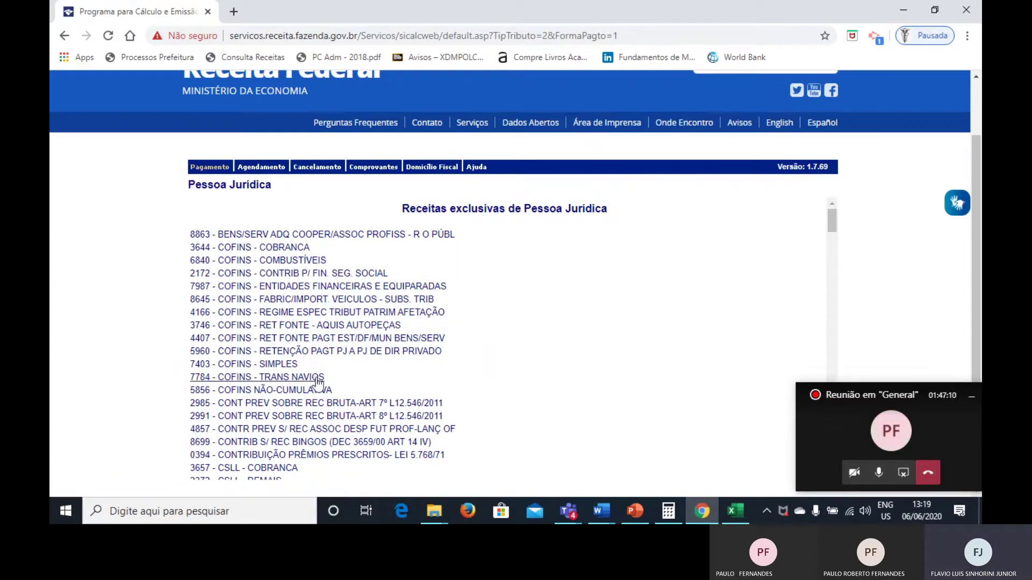
Scroll the Pessoa Jurídica code list from 8863 down to the COFINS and CSLL codes.
scroll(348, 396, down, 1)
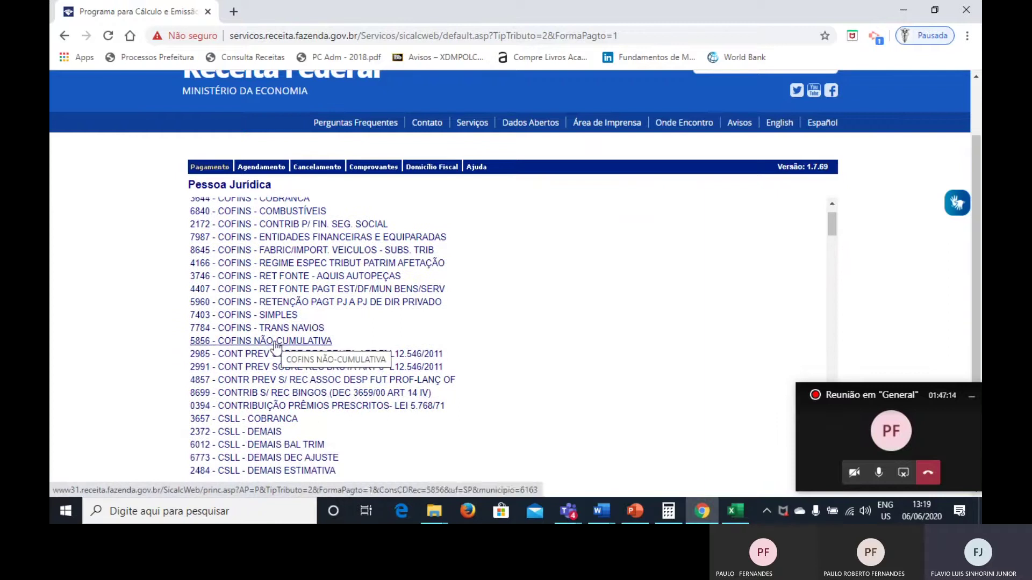
scroll(277, 346, down, 2)
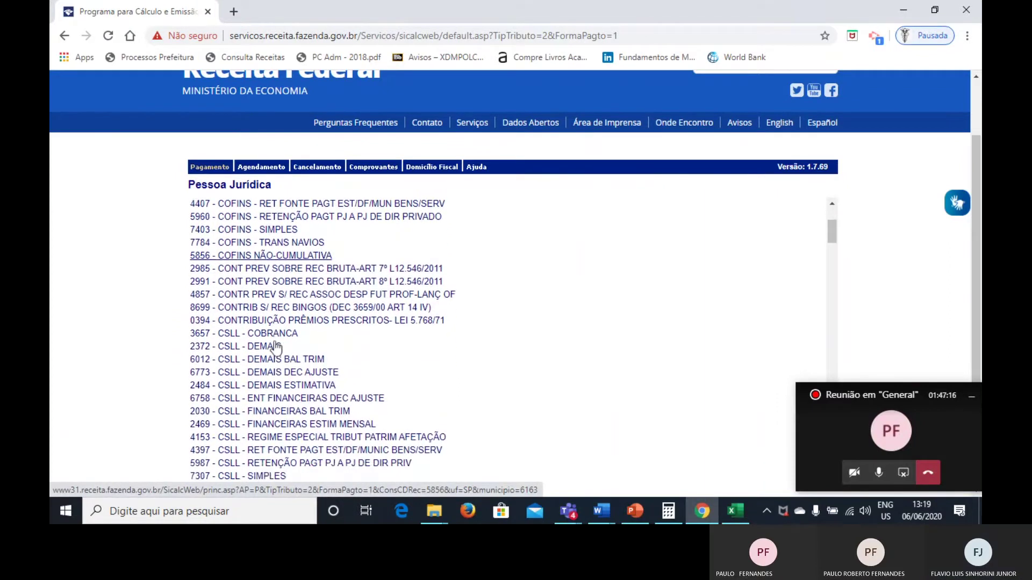
scroll(276, 347, down, 3)
scroll(276, 347, down, 2)
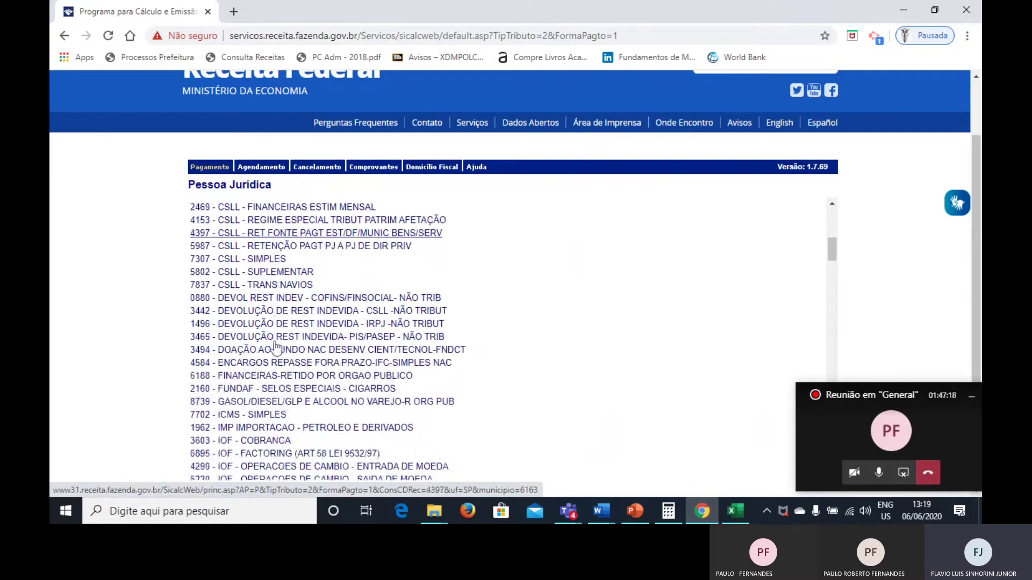
scroll(276, 347, down, 6)
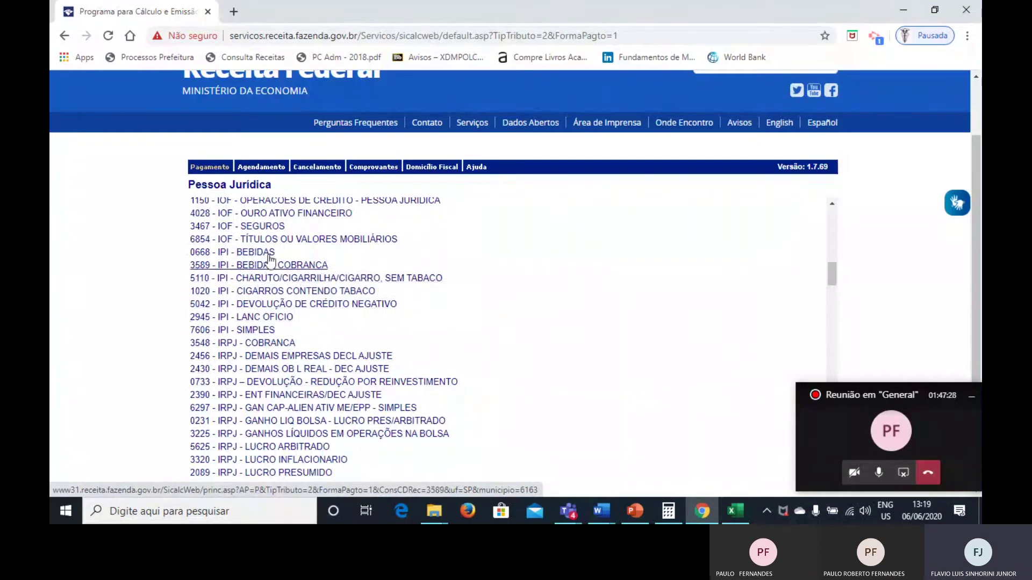
scroll(352, 290, down, 5)
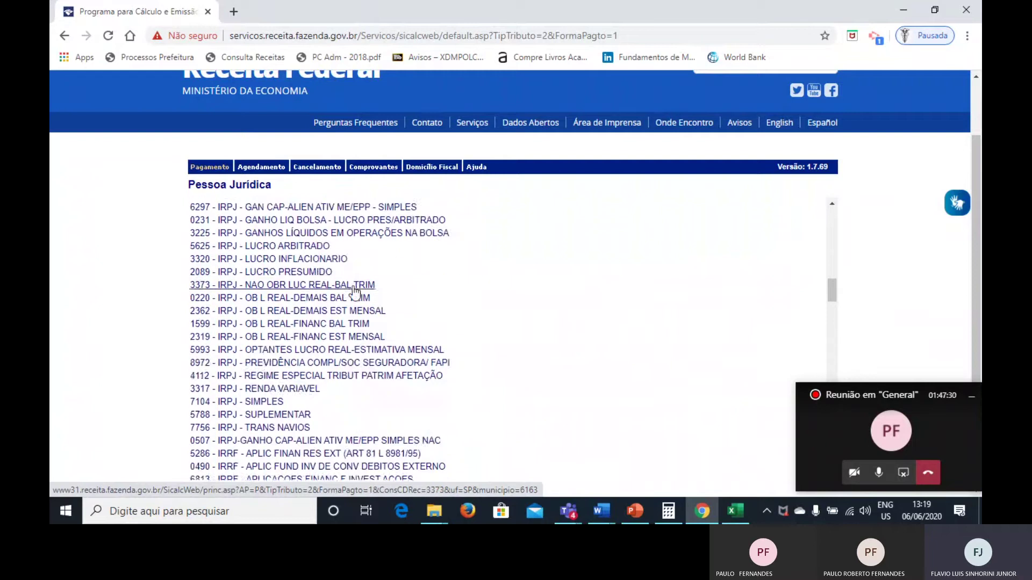
scroll(354, 293, down, 5)
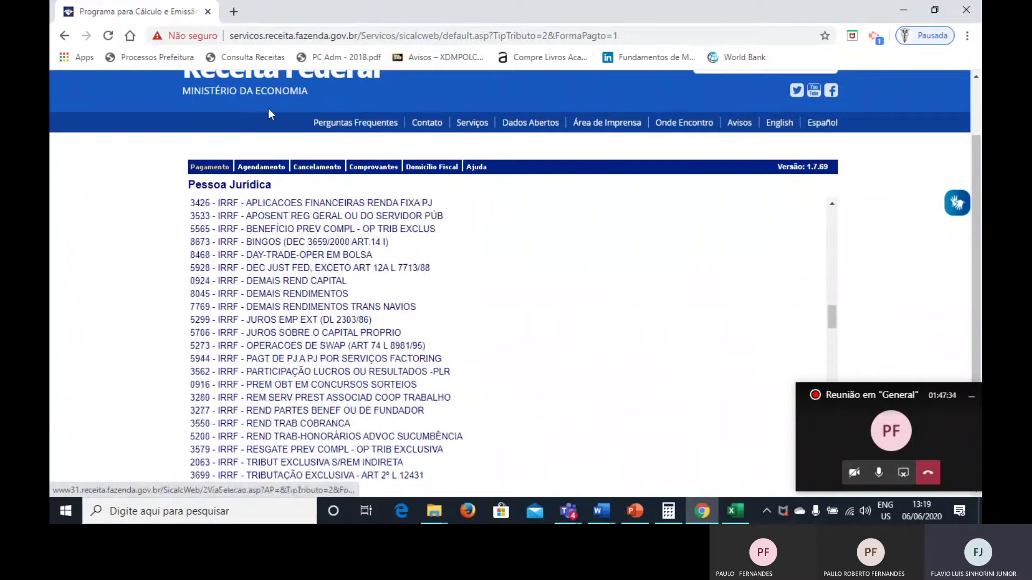
scroll(341, 265, up, 2)
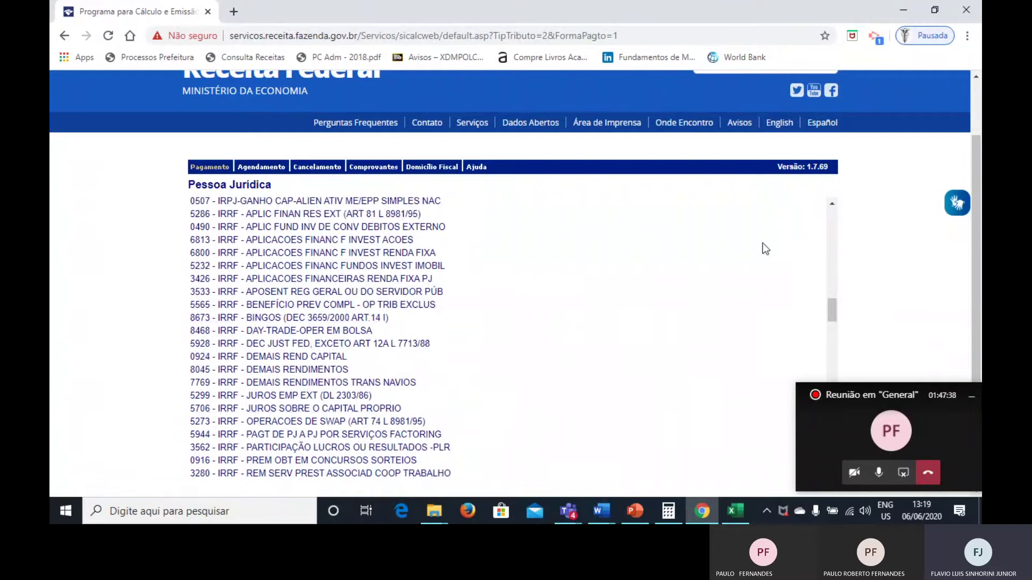
drag(834, 311, 833, 218)
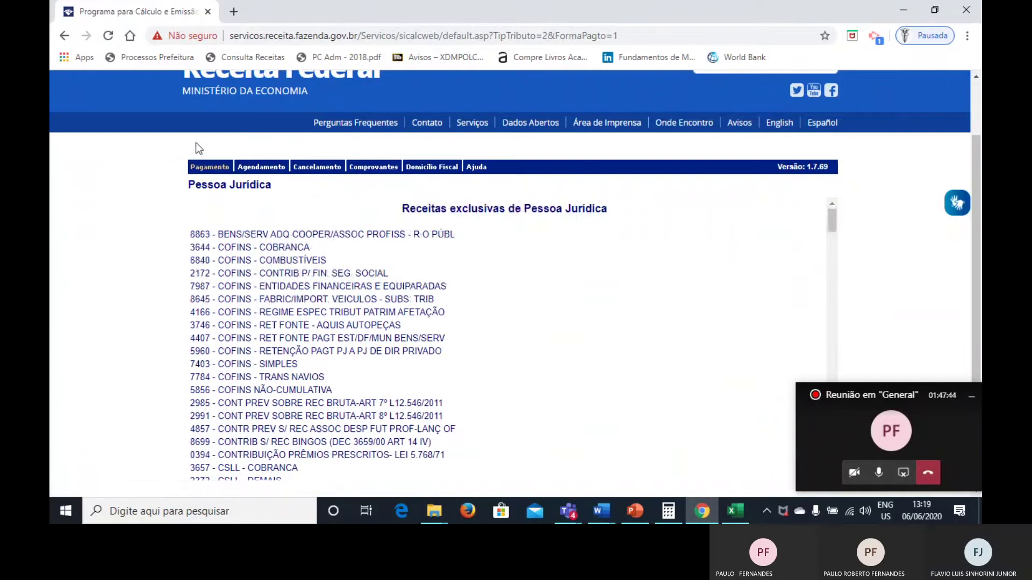
Enter revenue code 5123 (IPI – Demais Produtos) and accept the non-business-day alert.
click(210, 171)
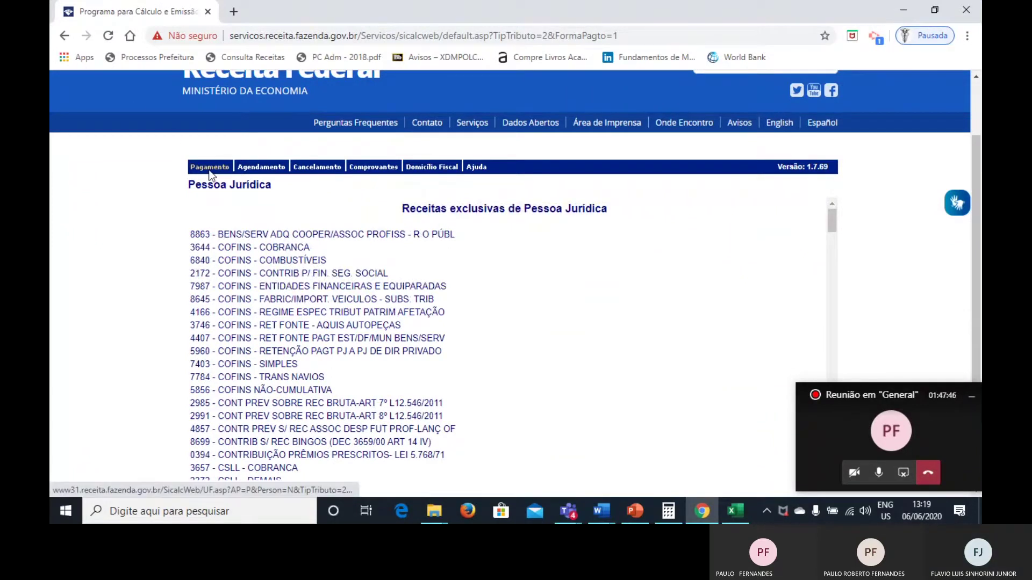
scroll(265, 200, up, 2)
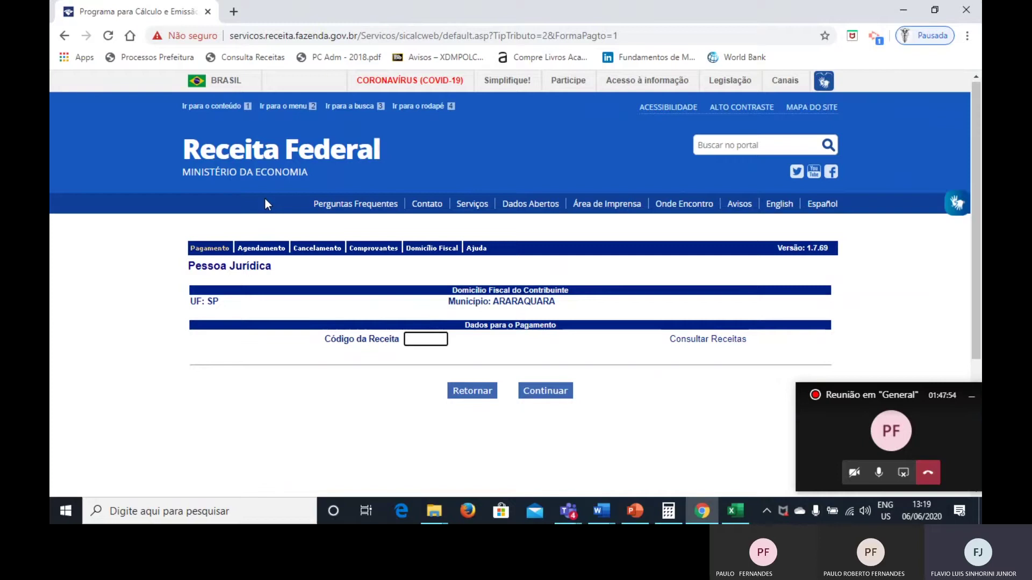
text(5123)
click(544, 392)
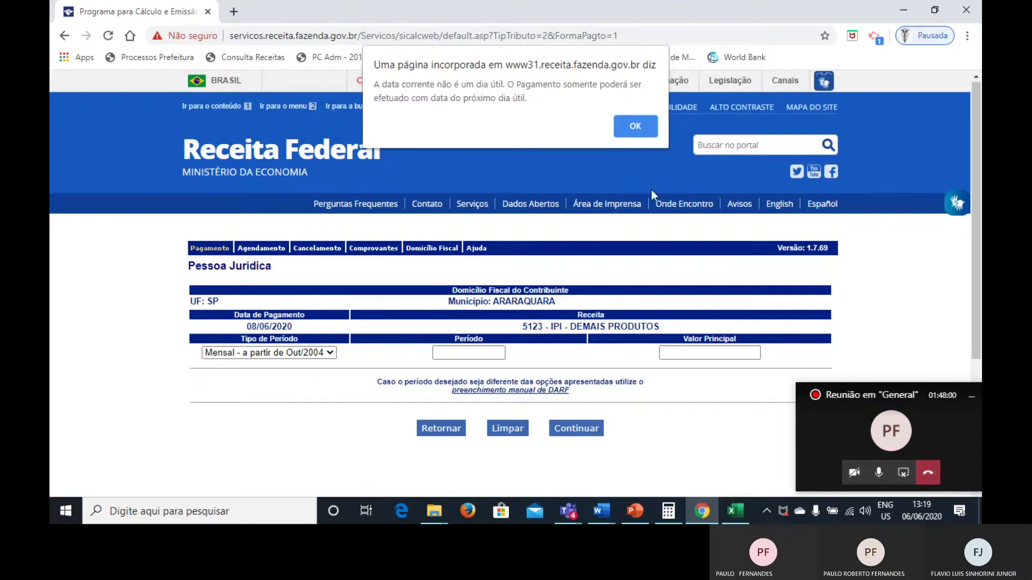
click(624, 118)
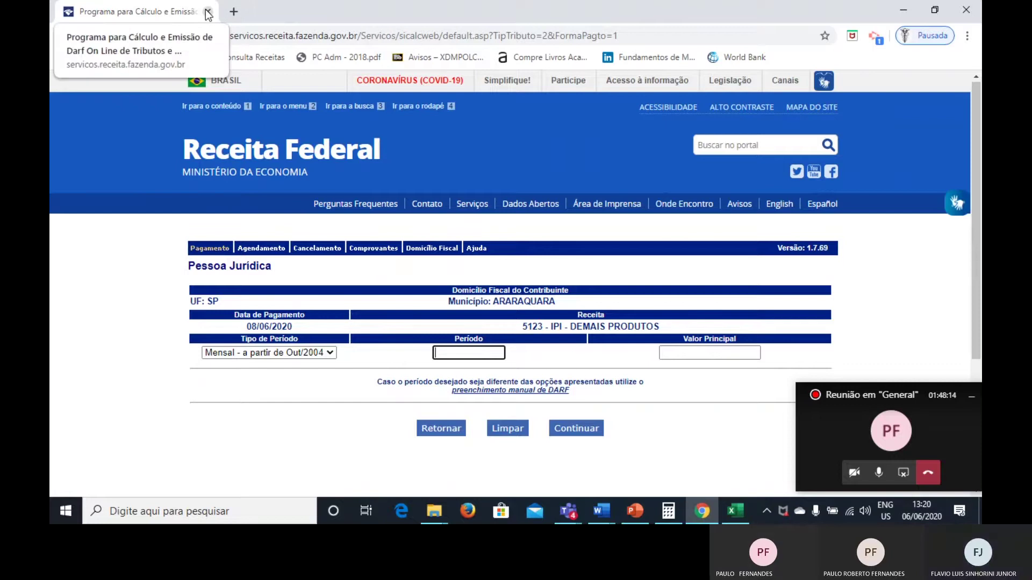
Open a new blank Chrome tab and switch to the Escrituração Fiscal presentation.
click(233, 13)
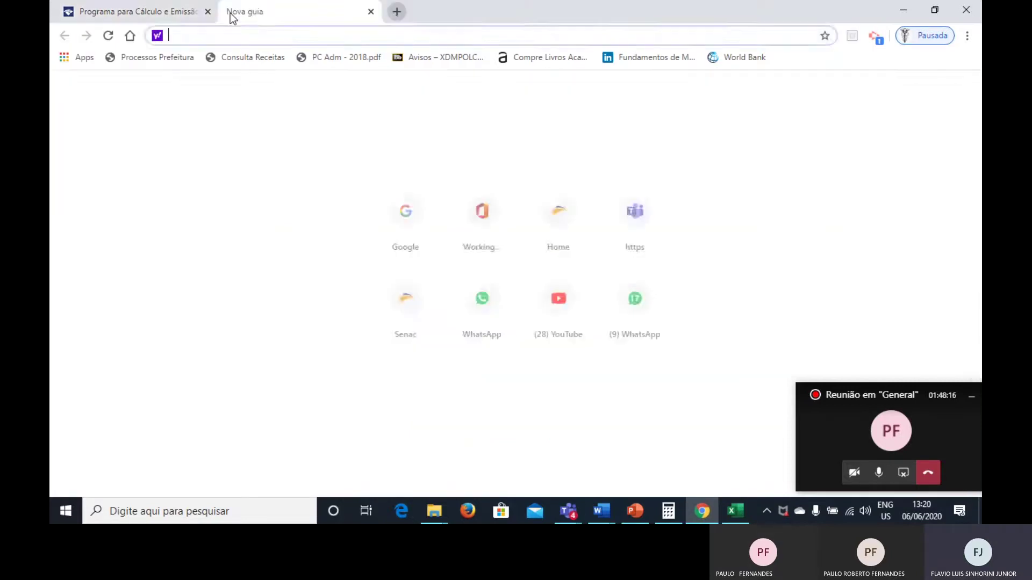
key(alt+Tab)
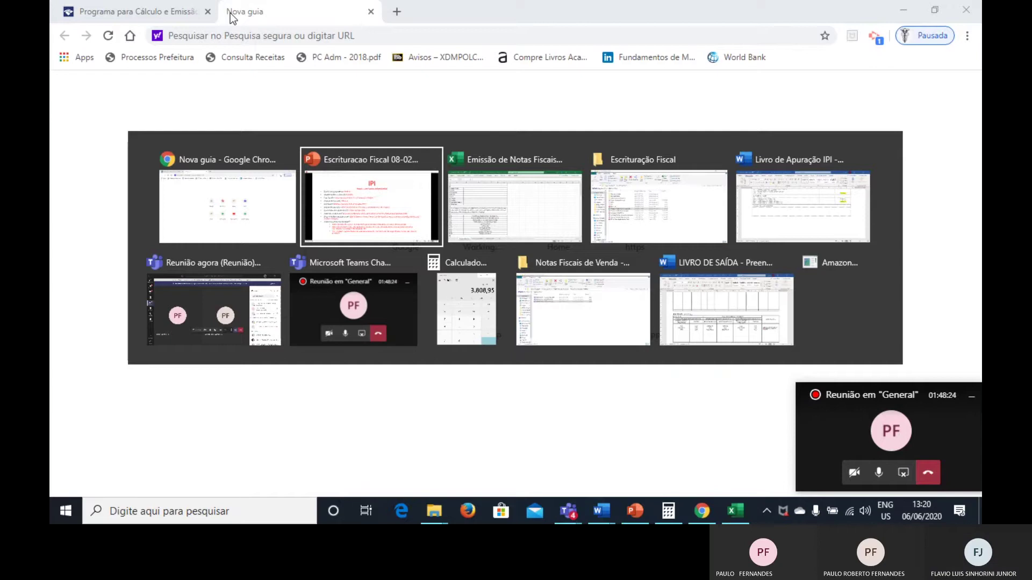
key(Right)
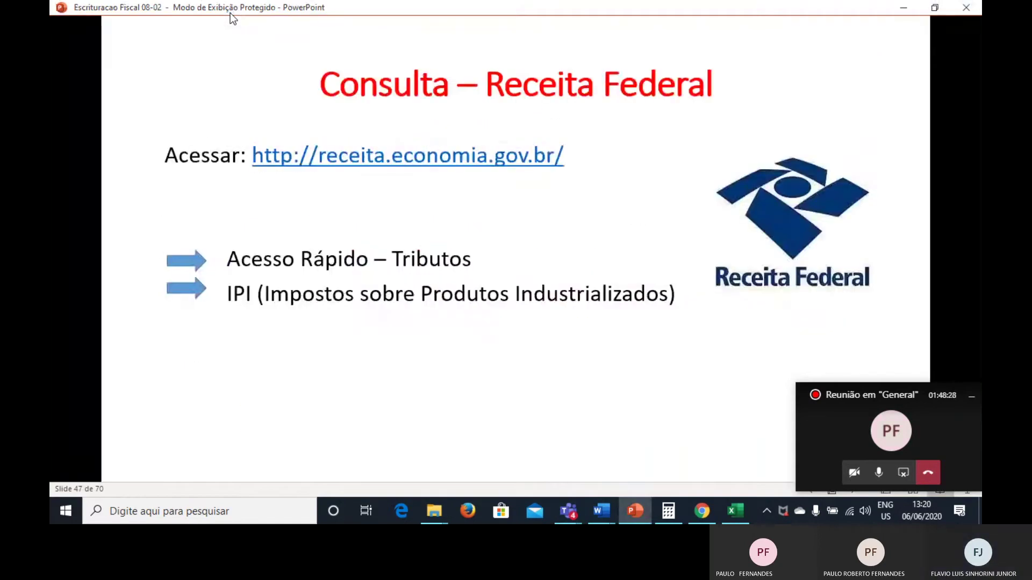
Page to slide 68, Guia de Recolhimento ICMS, then go back to Chrome's new tab.
key(Right)
key(Right)
key(Right)
key(Right)
key(Right)
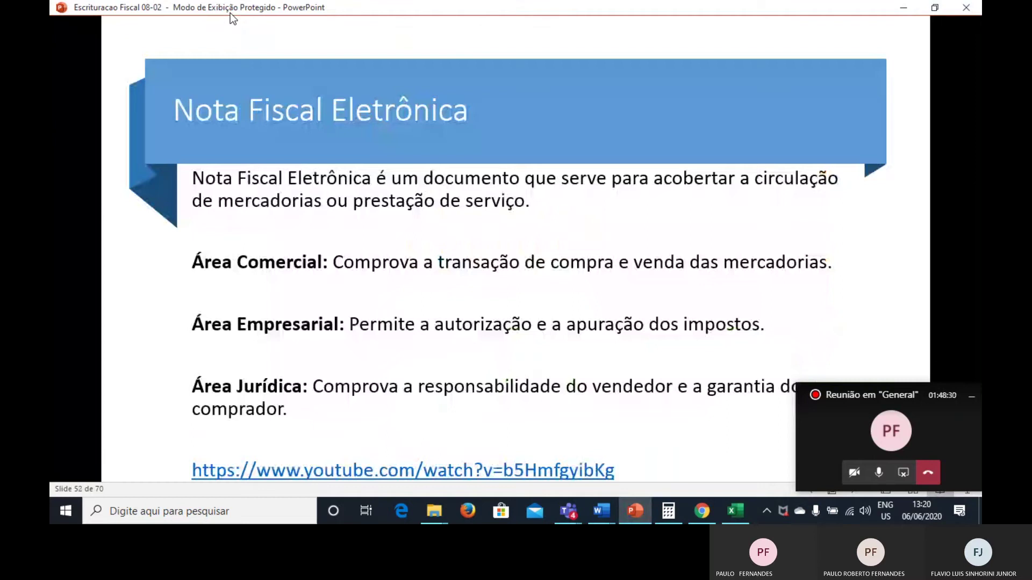
key(Right)
key(Right)
key(Right)
key(Page_Up)
key(Page_Up)
key(Page_Up)
key(Page_Up)
key(Page_Up)
key(Page_Up)
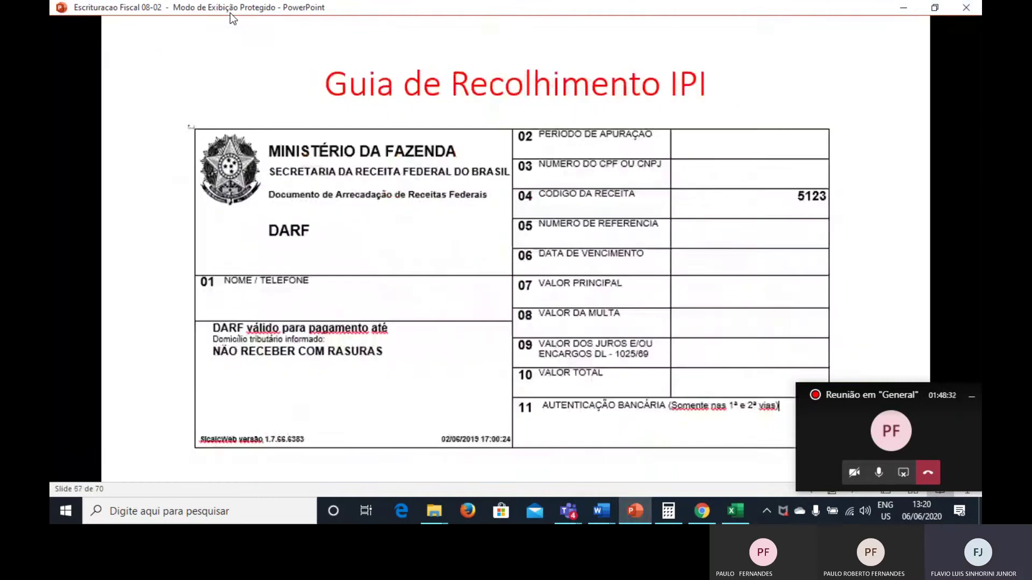
key(Page_Up)
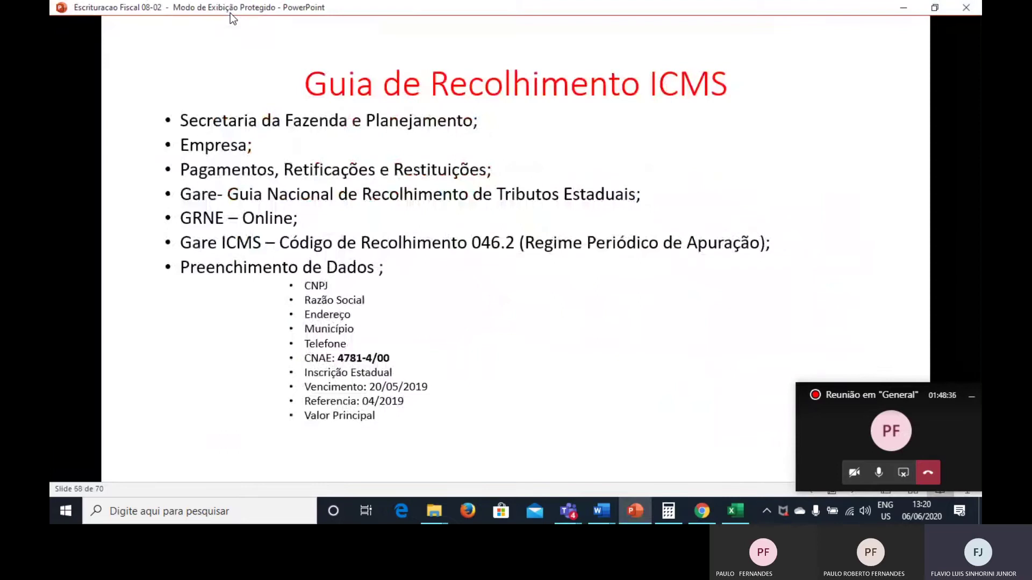
key(alt+Tab)
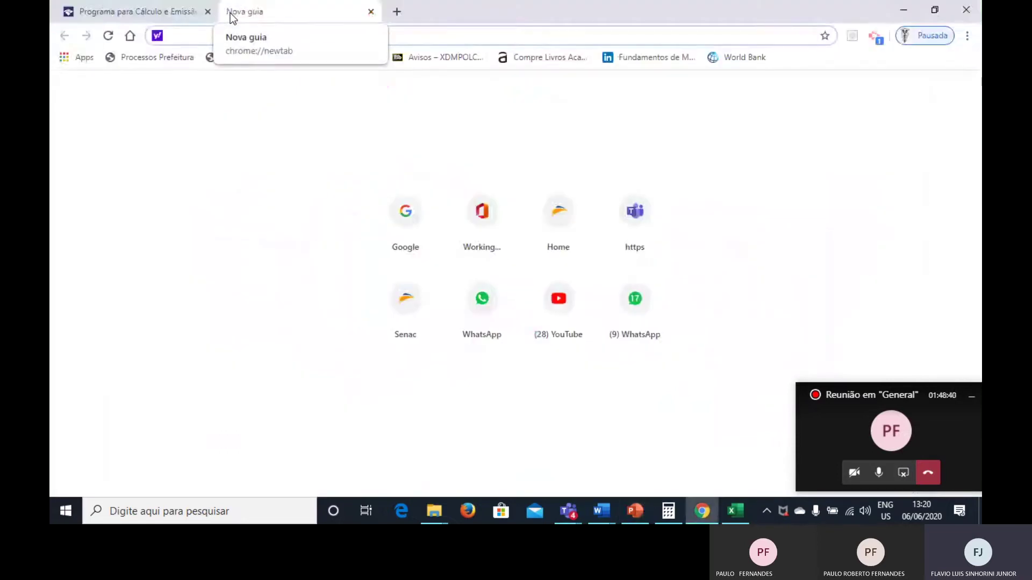
Google 'secretaria da fazenda e planejamento' and open the São Paulo Fazenda portal.
text(g)
key(Return)
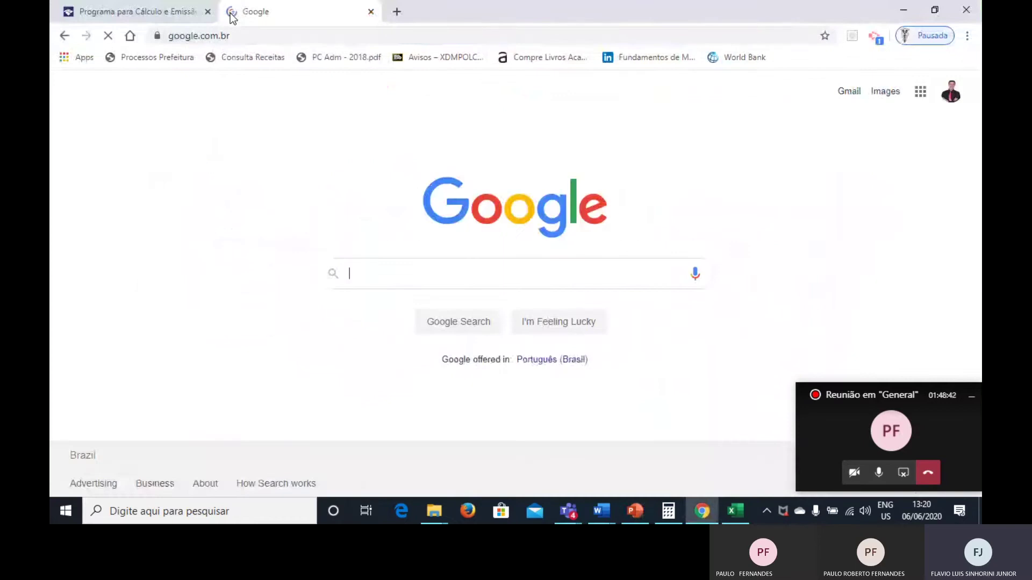
text(sec)
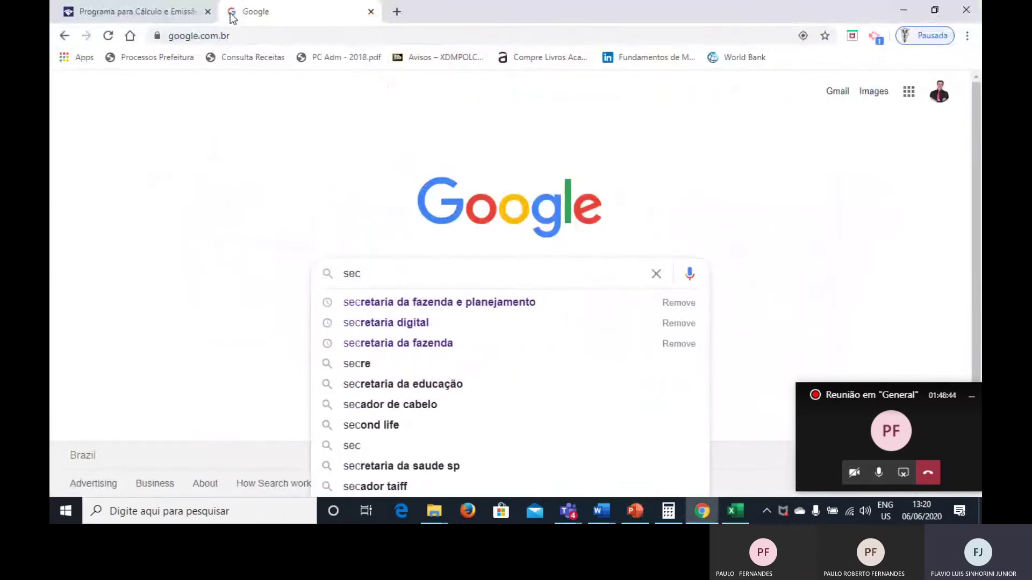
key(Down)
key(Return)
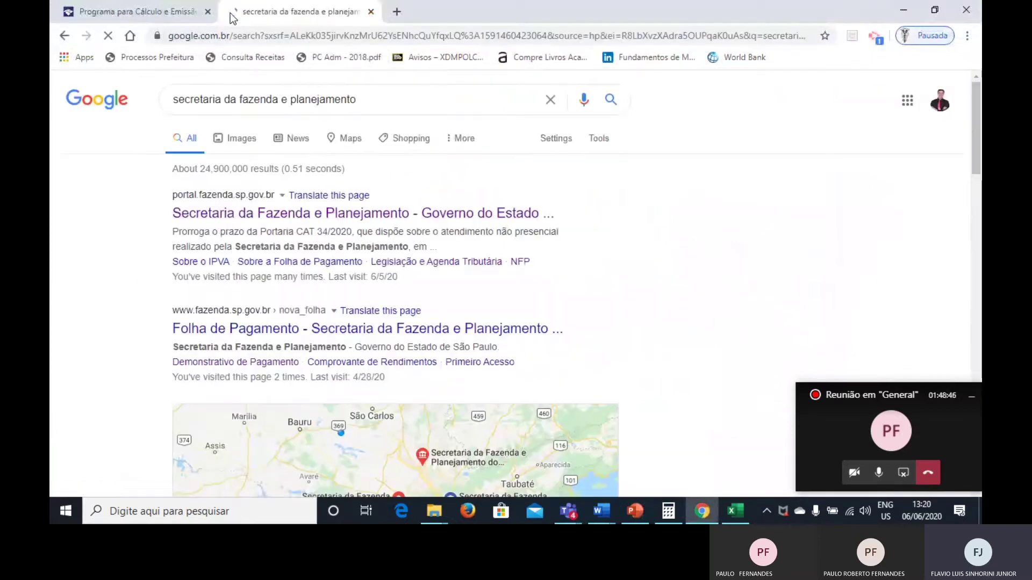
click(233, 214)
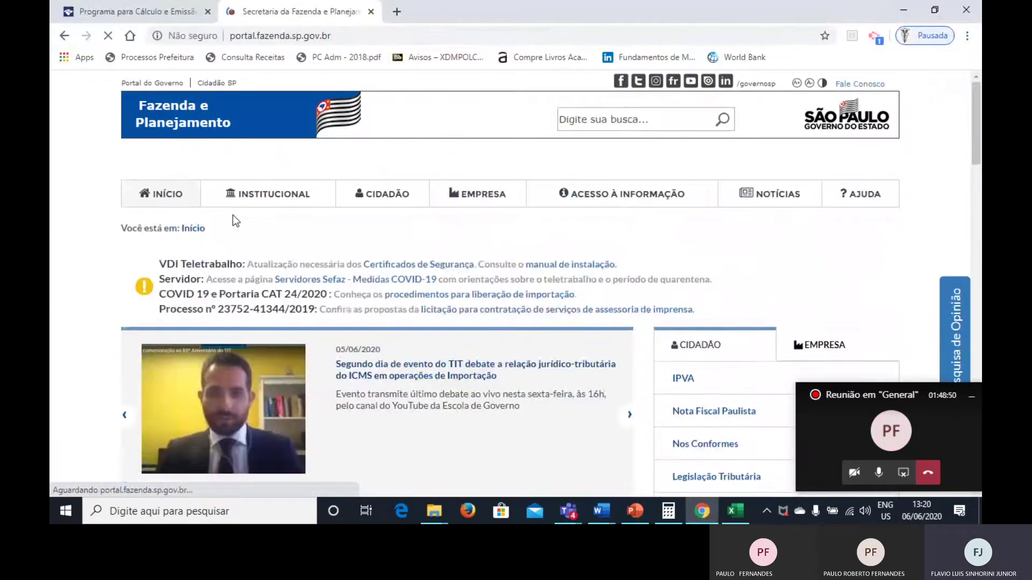
Open the company services section and expand Pagamentos, Retificações e Restituições.
key(alt+Tab)
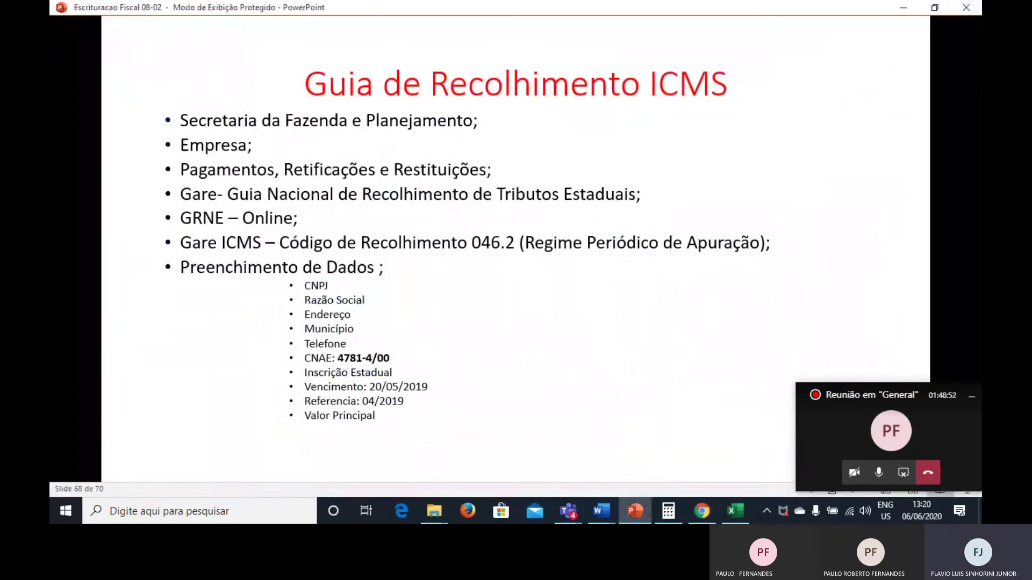
key(alt+Tab)
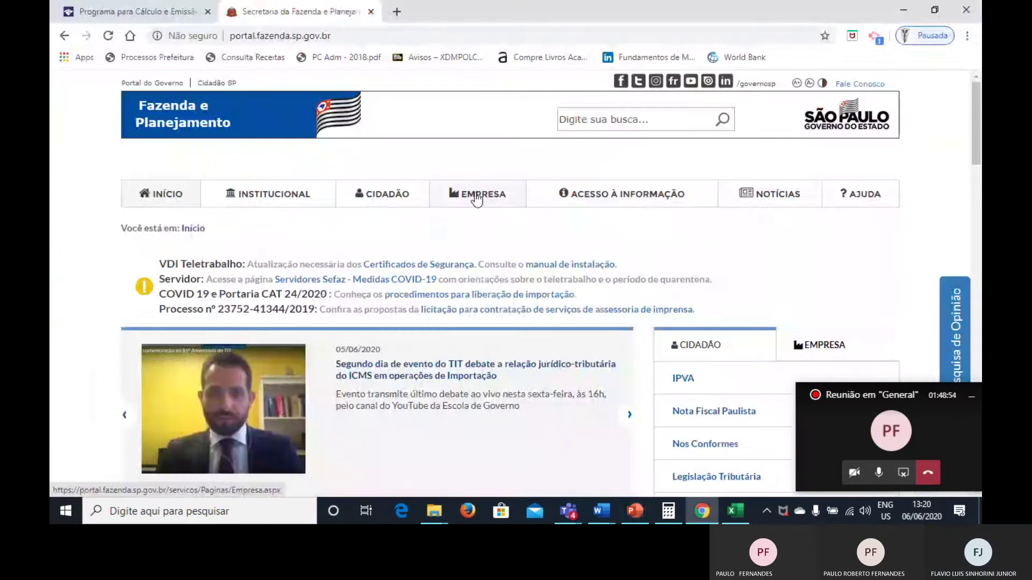
click(474, 195)
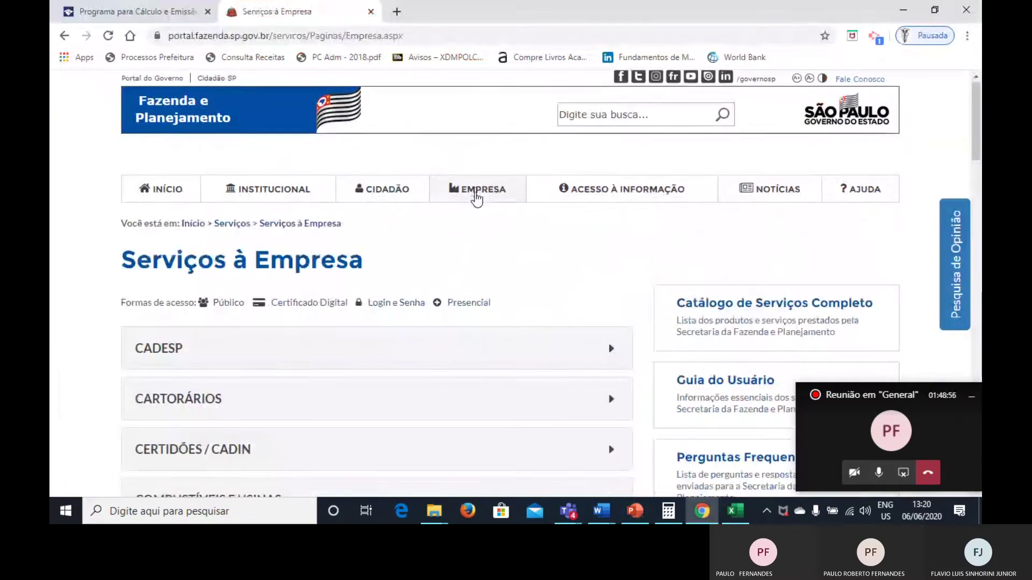
scroll(476, 200, down, 3)
scroll(477, 200, down, 10)
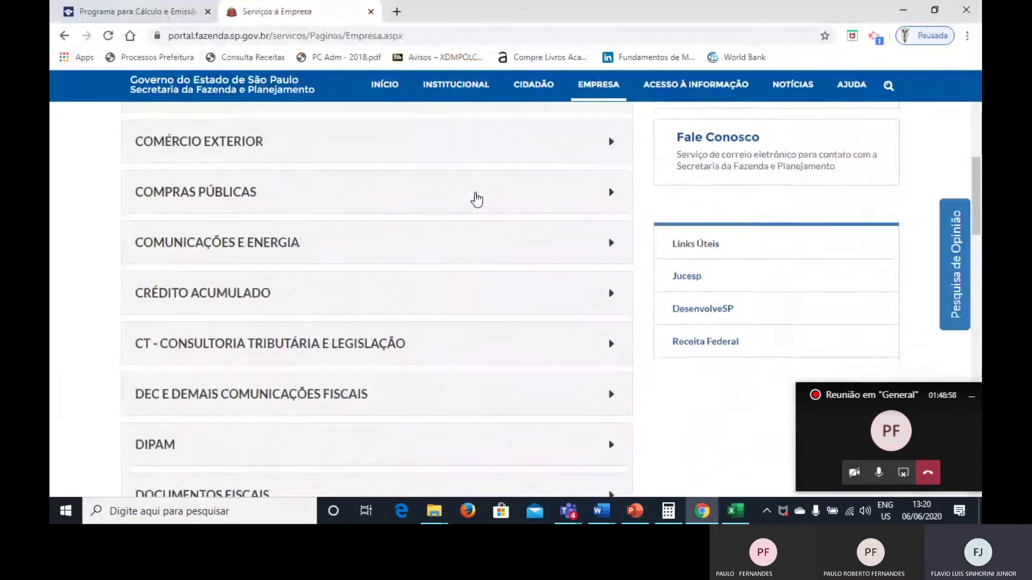
scroll(477, 200, down, 3)
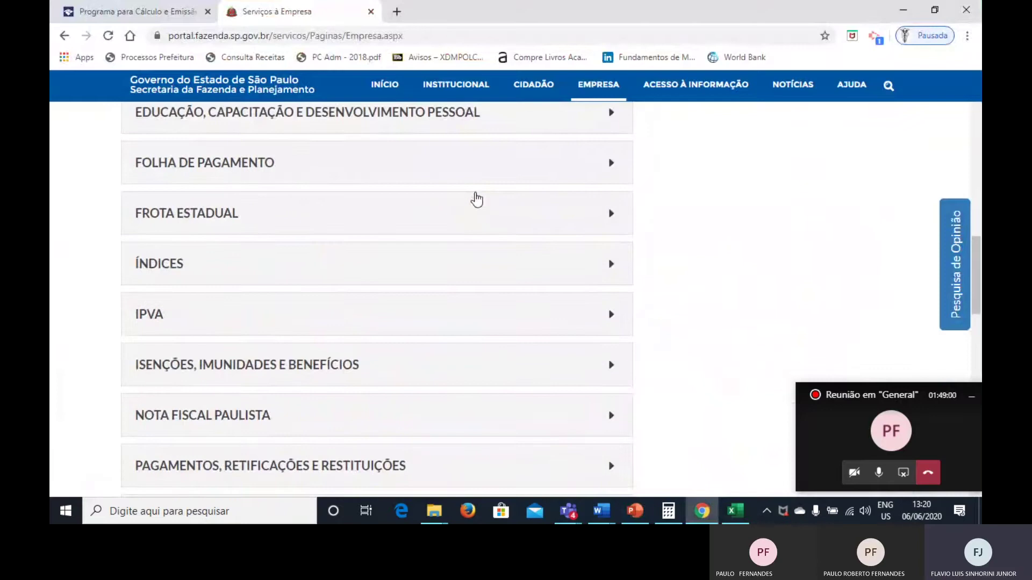
key(alt+Tab)
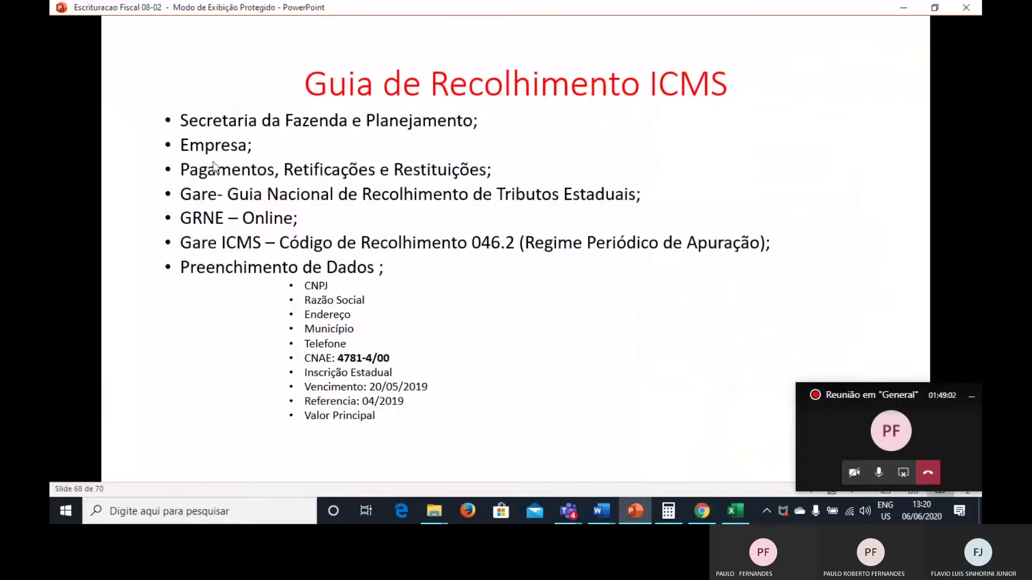
key(alt+Tab)
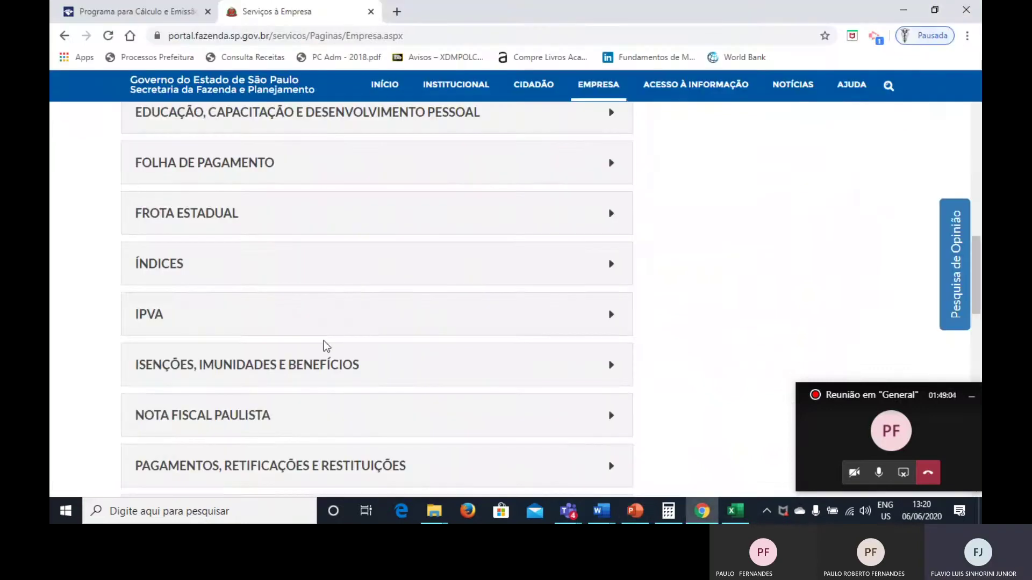
scroll(324, 346, down, 2)
click(323, 389)
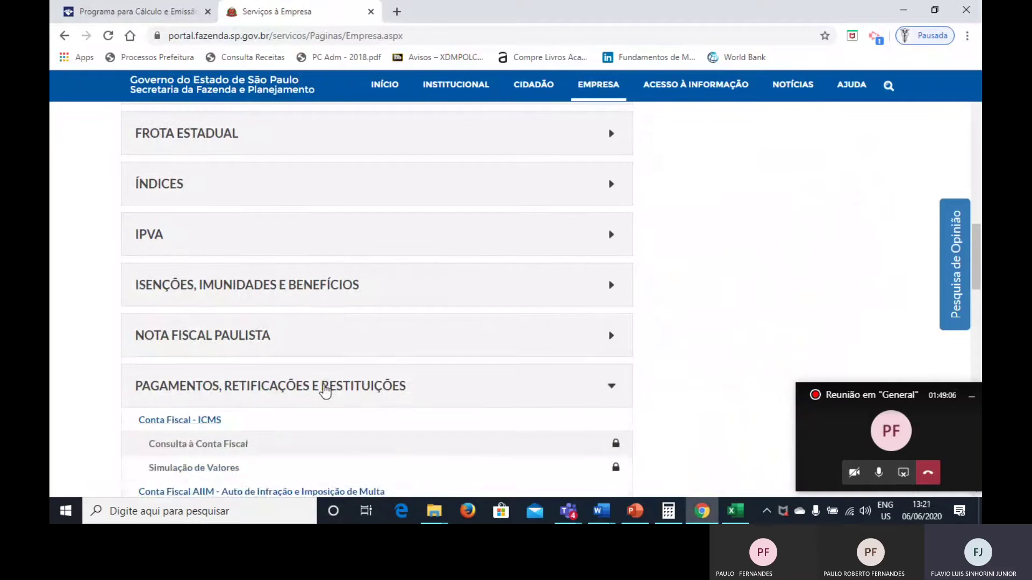
Open the GARE information page and follow its GARE on-line link.
scroll(325, 391, down, 2)
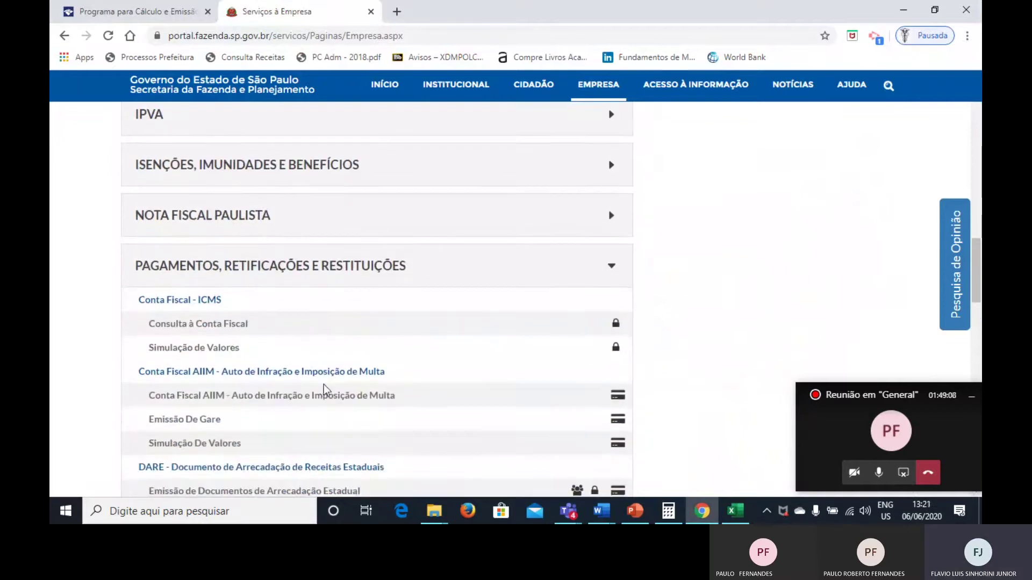
scroll(324, 384, down, 3)
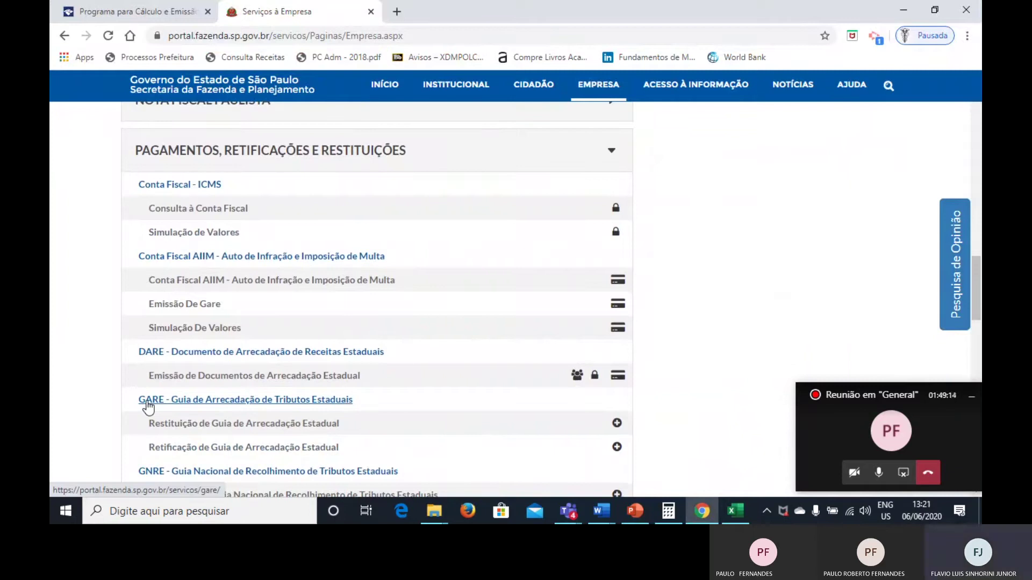
click(147, 403)
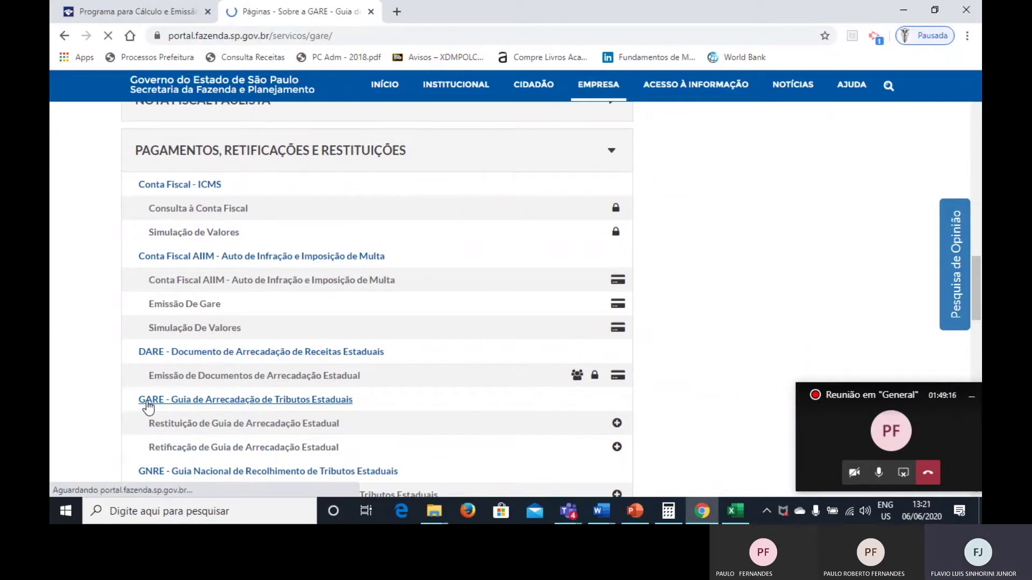
scroll(466, 371, down, 1)
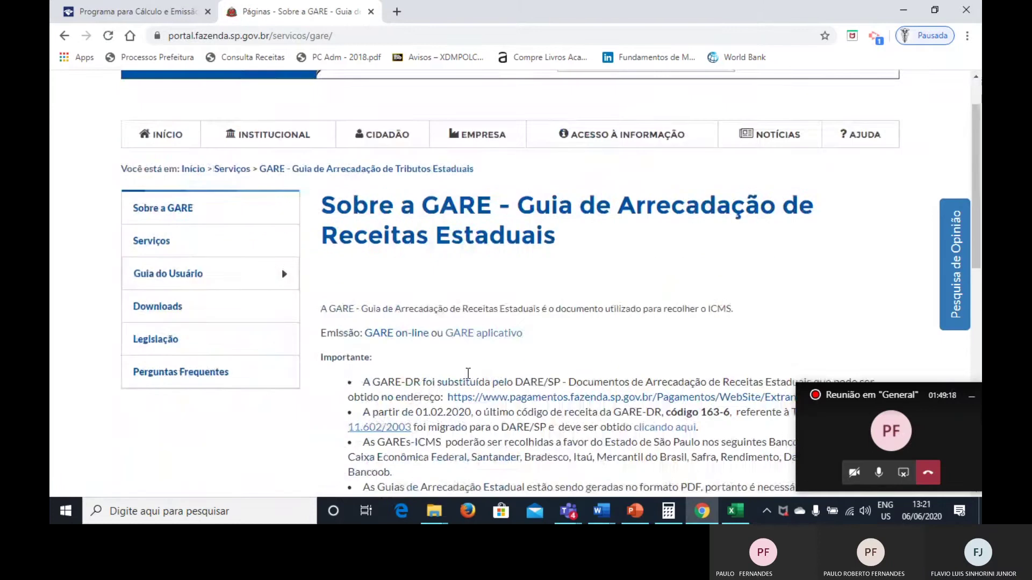
scroll(468, 372, down, 1)
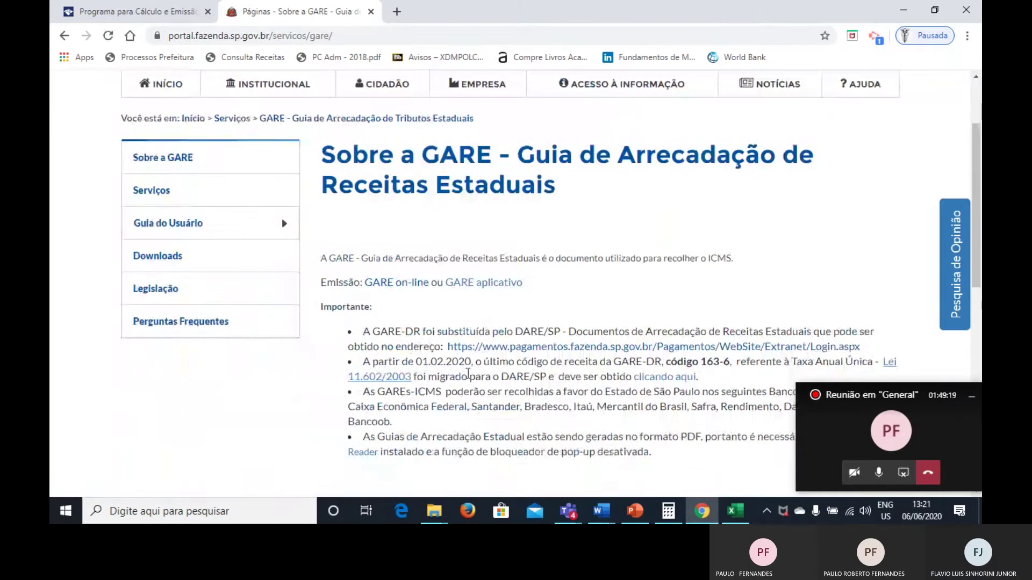
click(398, 284)
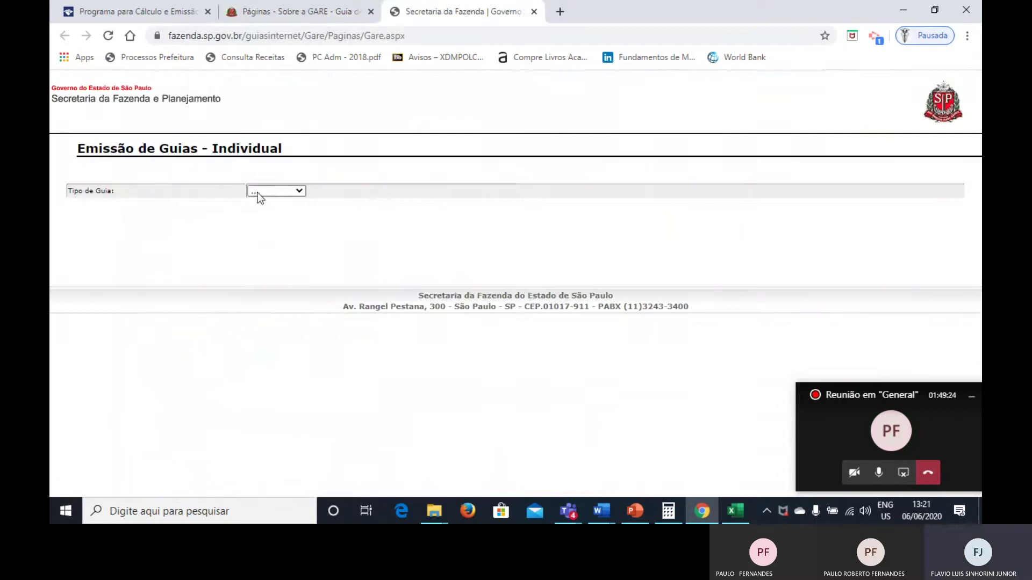
Choose GARE ICMS with receipt code 046.2, enter the company's CNPJ and process it.
click(259, 192)
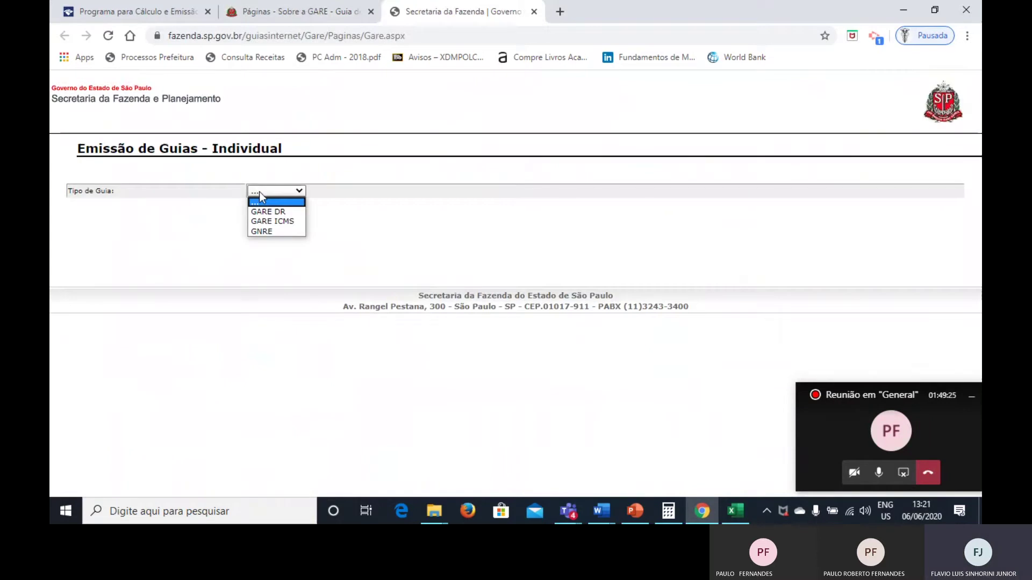
click(294, 221)
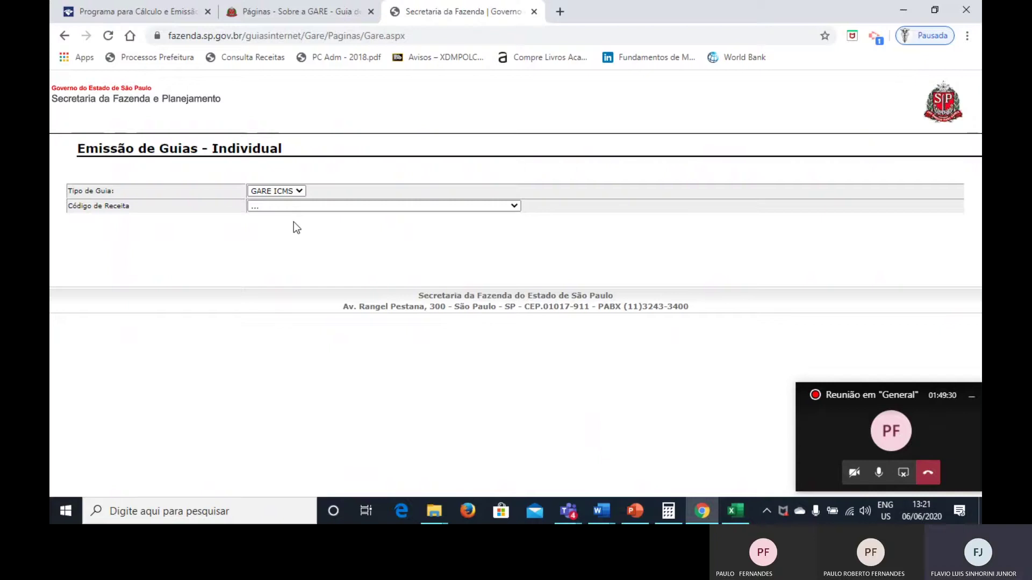
click(294, 207)
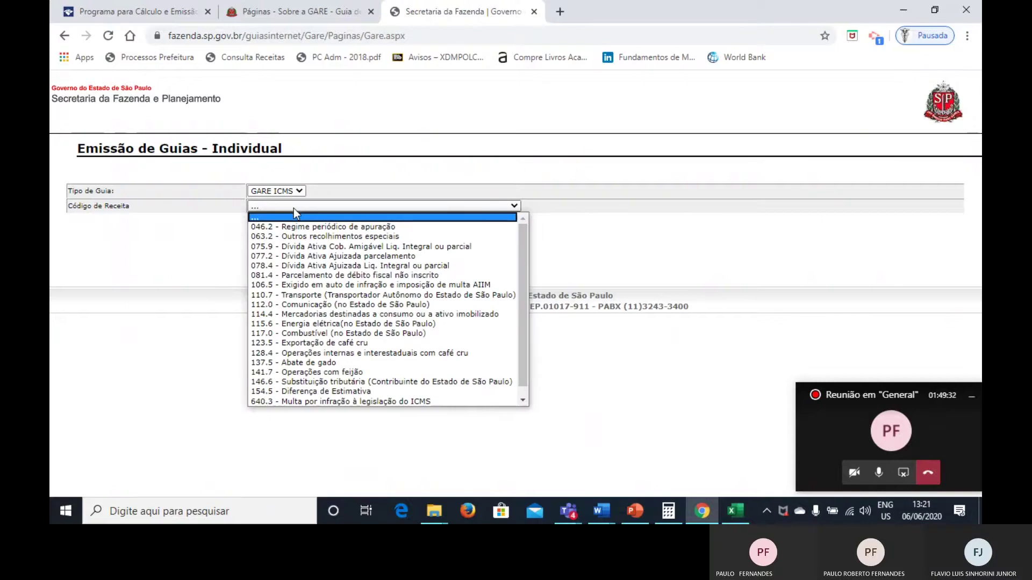
click(321, 228)
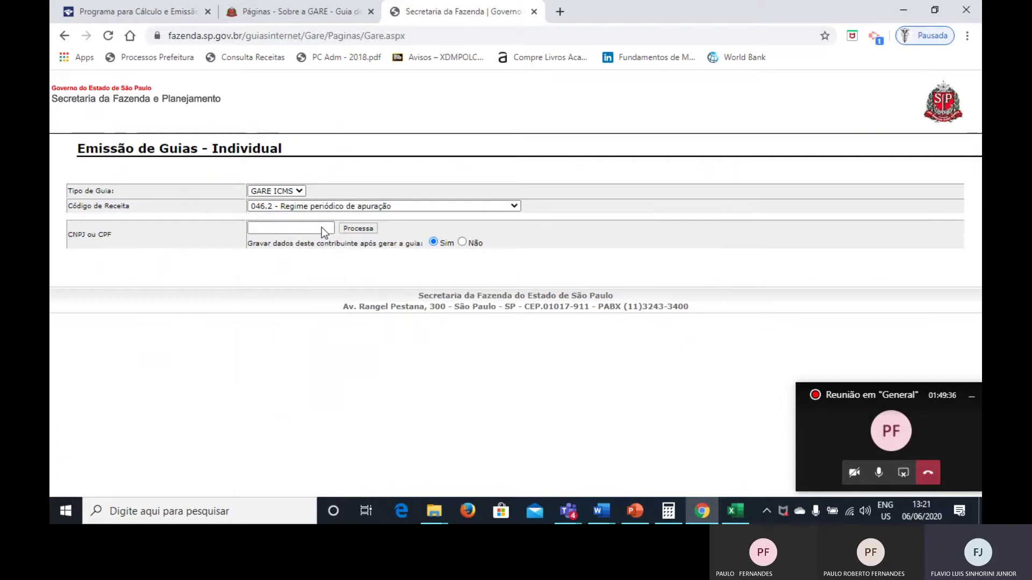
key(alt+Tab)
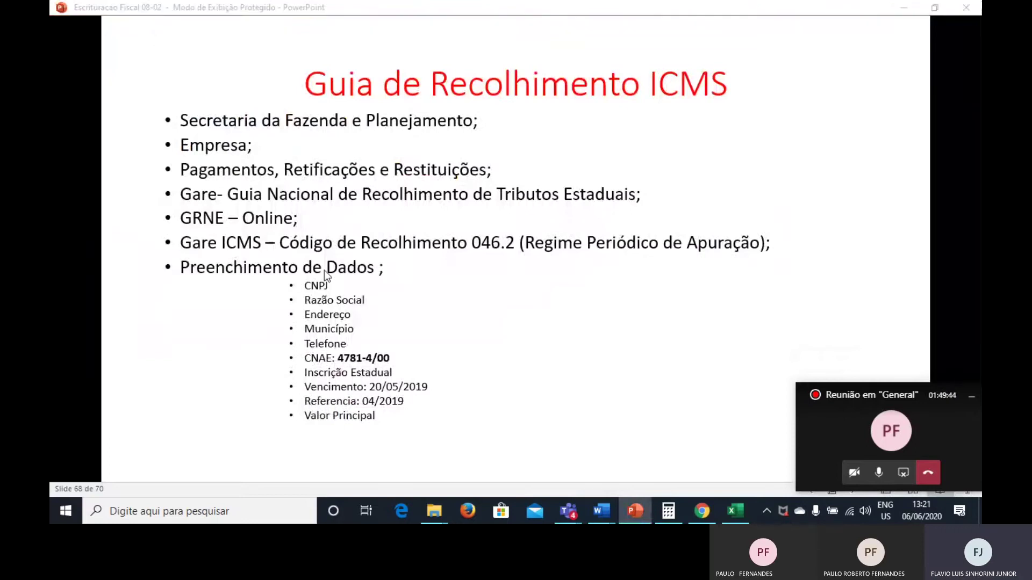
key(alt+Tab)
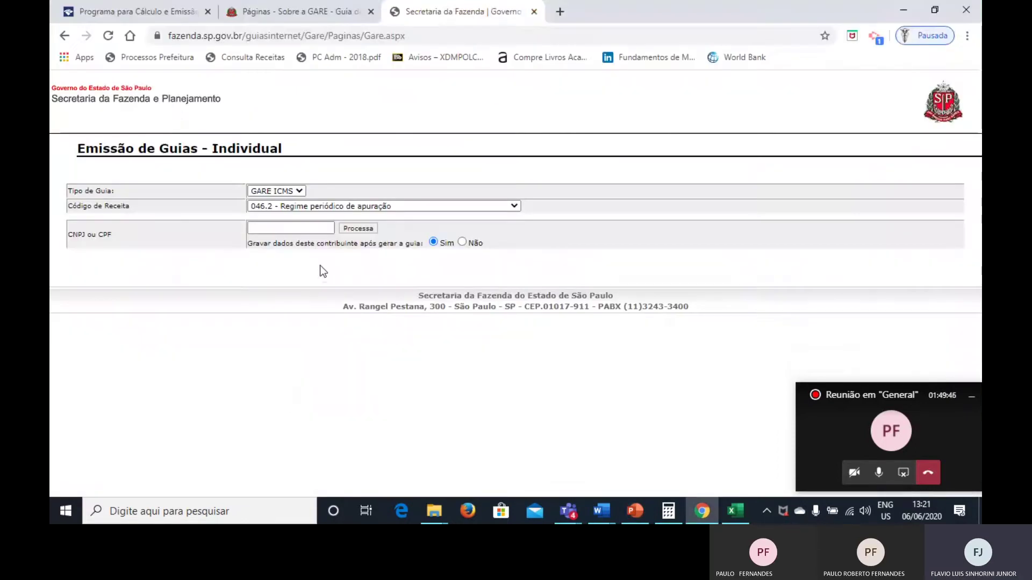
click(294, 228)
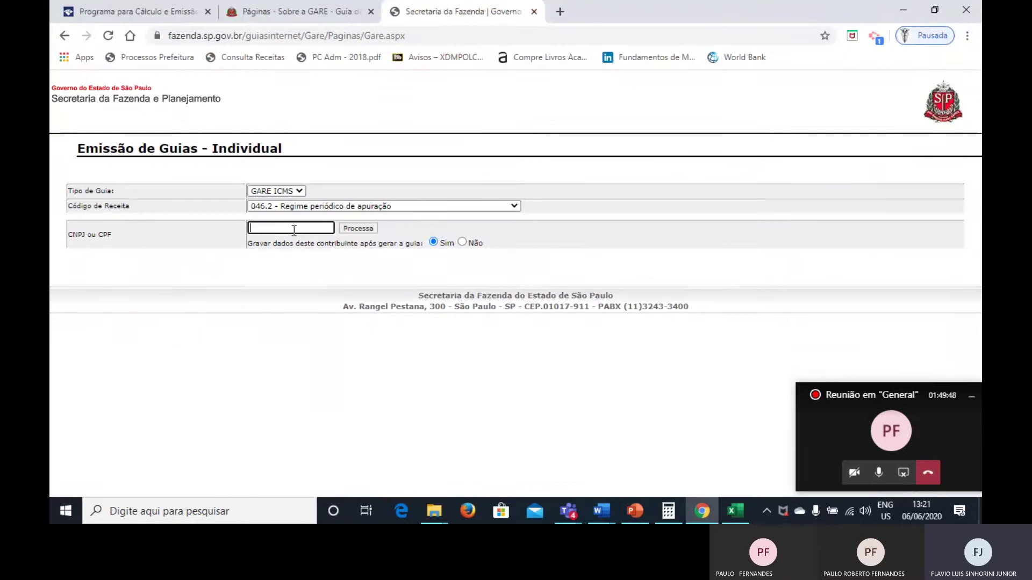
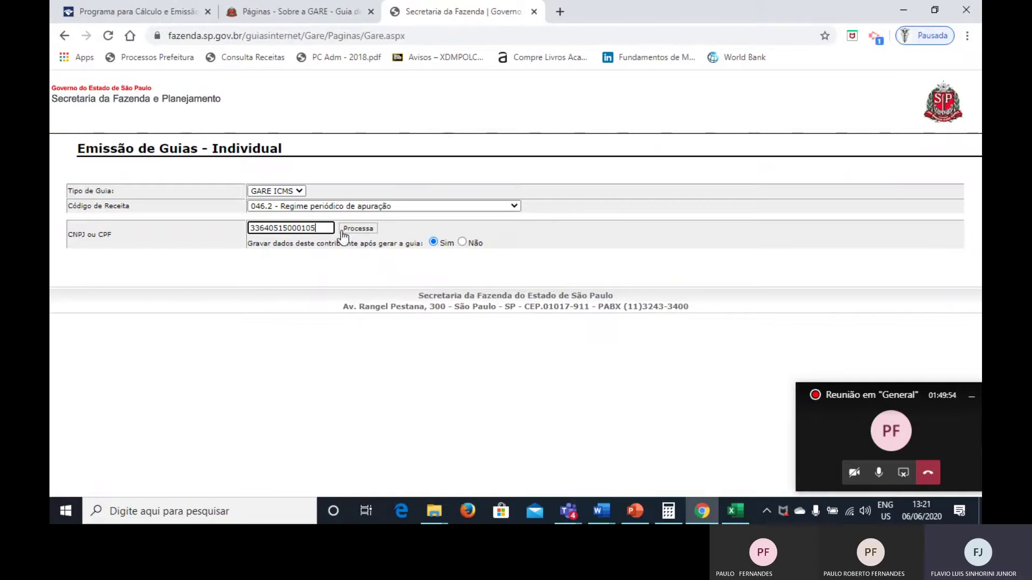
click(344, 229)
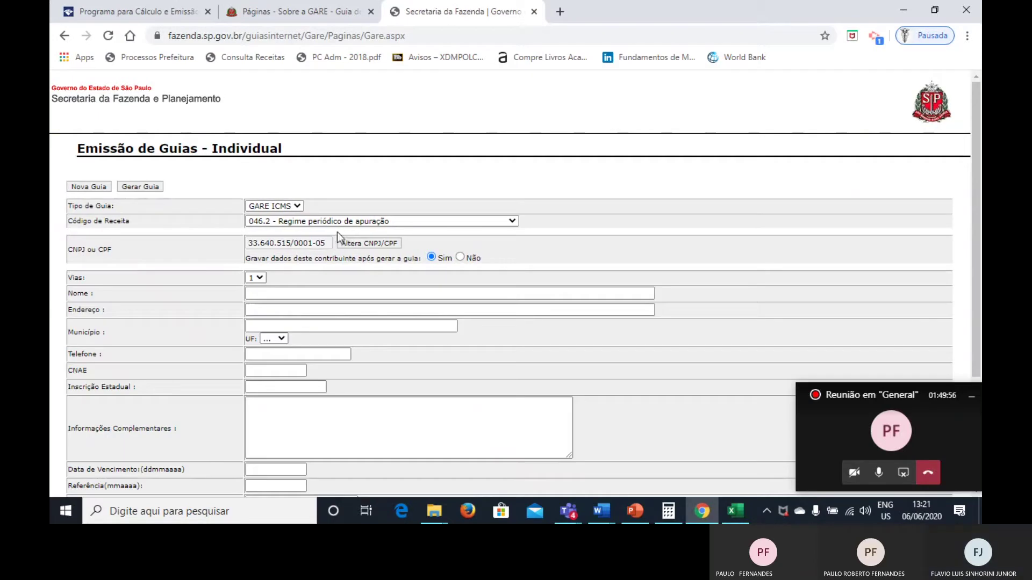
Set Vias to 2 and enter 'Sinfaz Industria de Luvas Esportivas Ltda' as Nome.
click(264, 295)
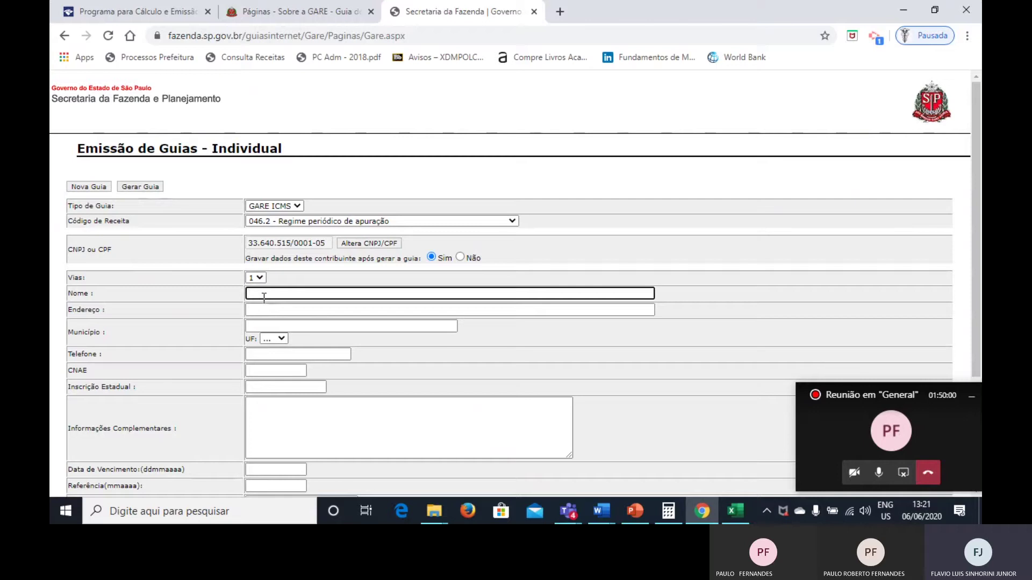
click(256, 279)
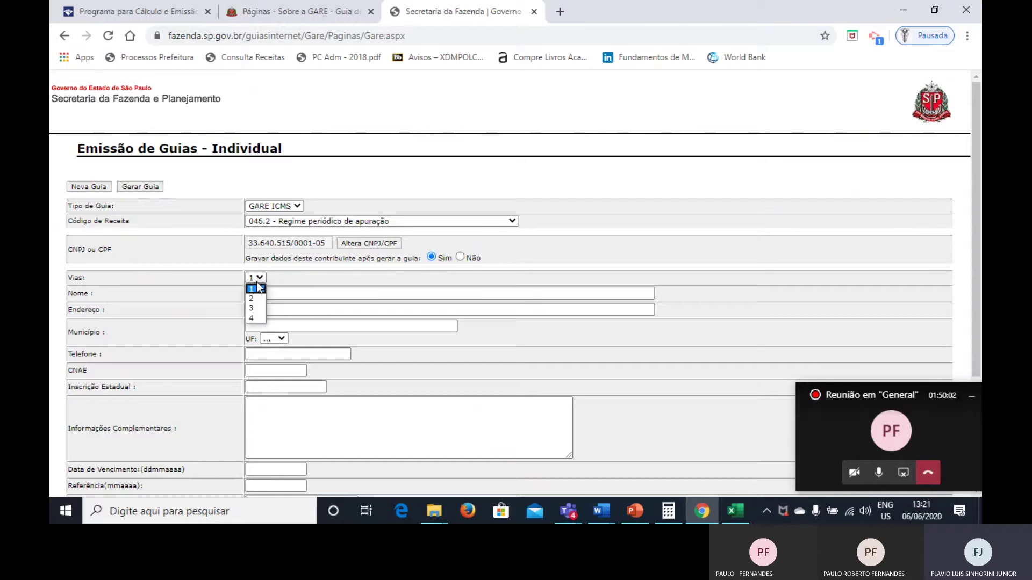
click(256, 298)
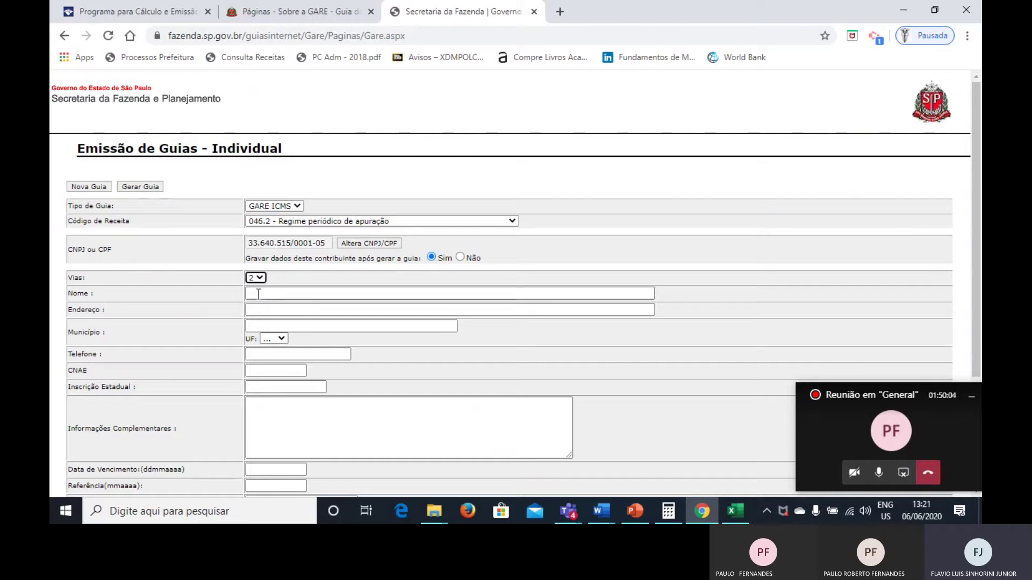
click(258, 294)
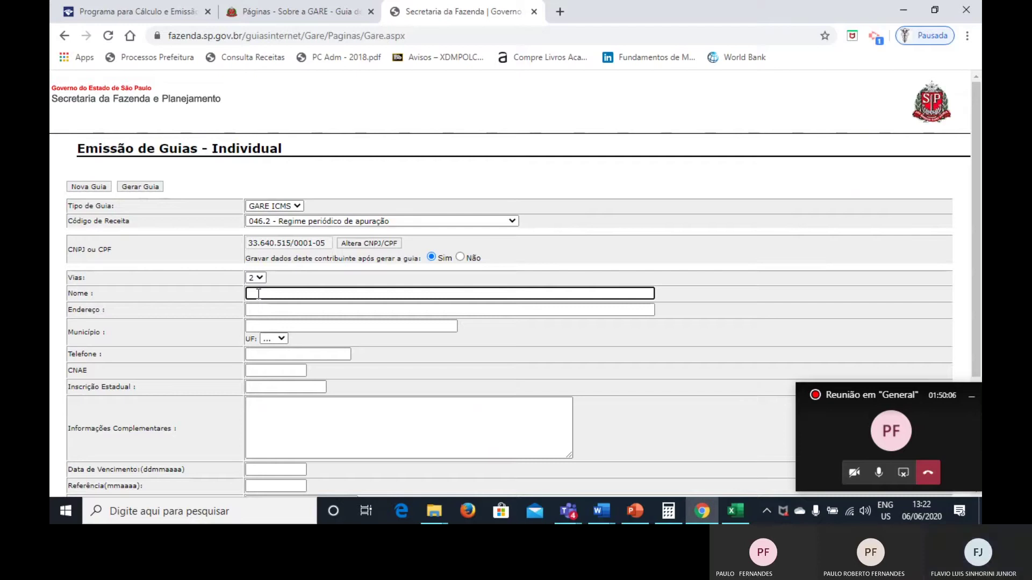
text(Sinfaz )
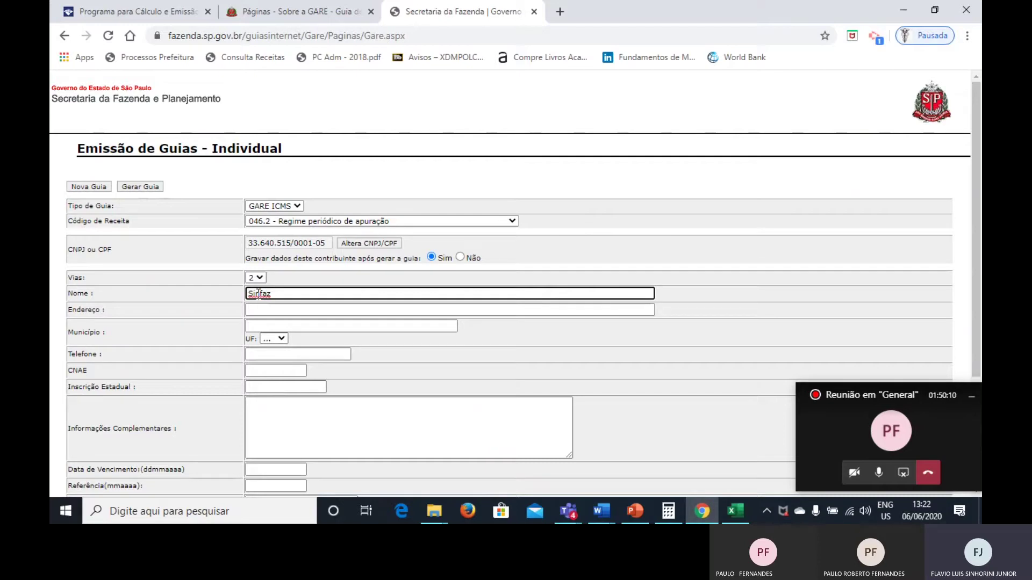
text(Industria de Luvas )
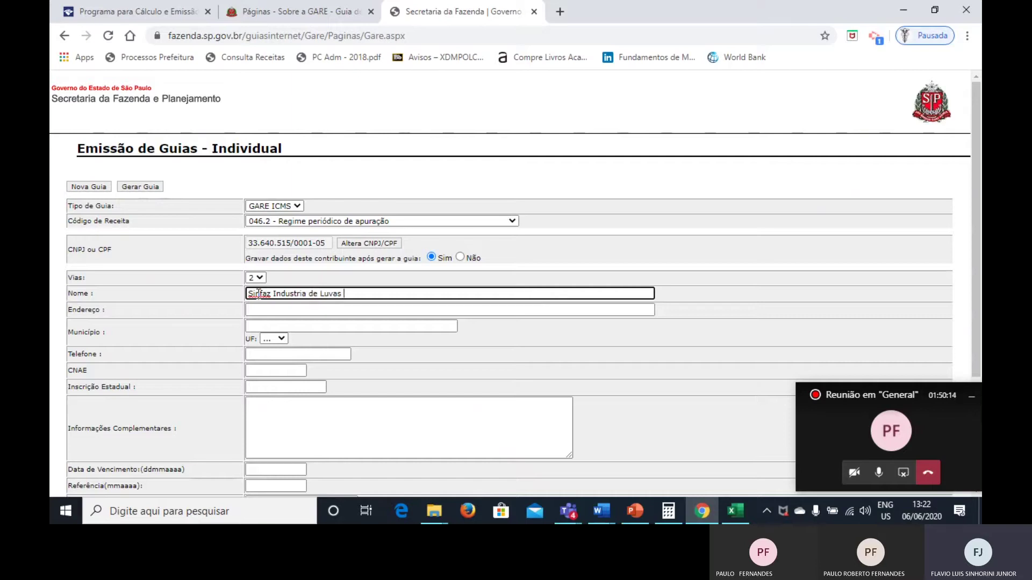
text(Esportivas)
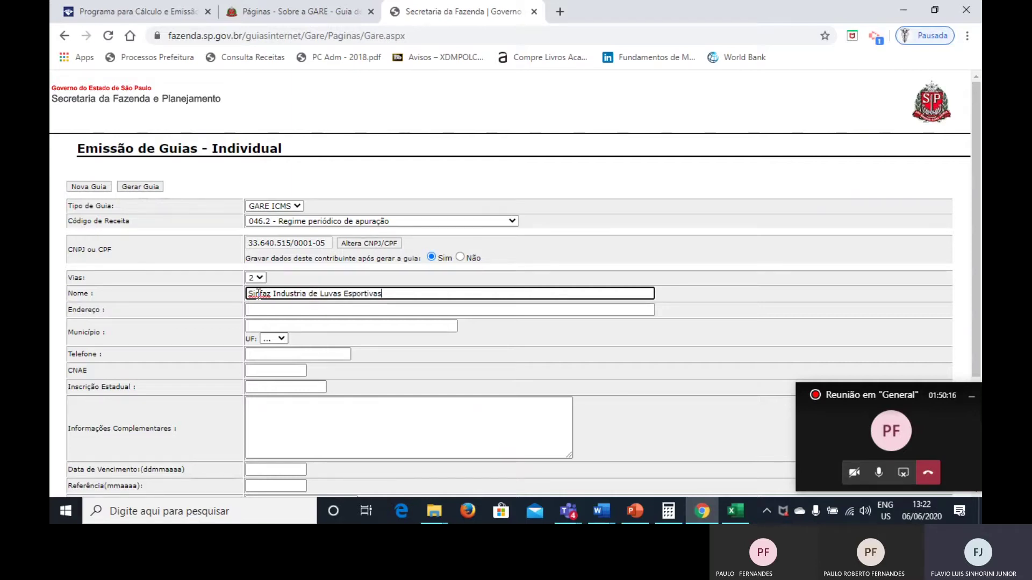
text( LTda)
key(BackSpace)
key(BackSpace)
key(BackSpace)
text(tda)
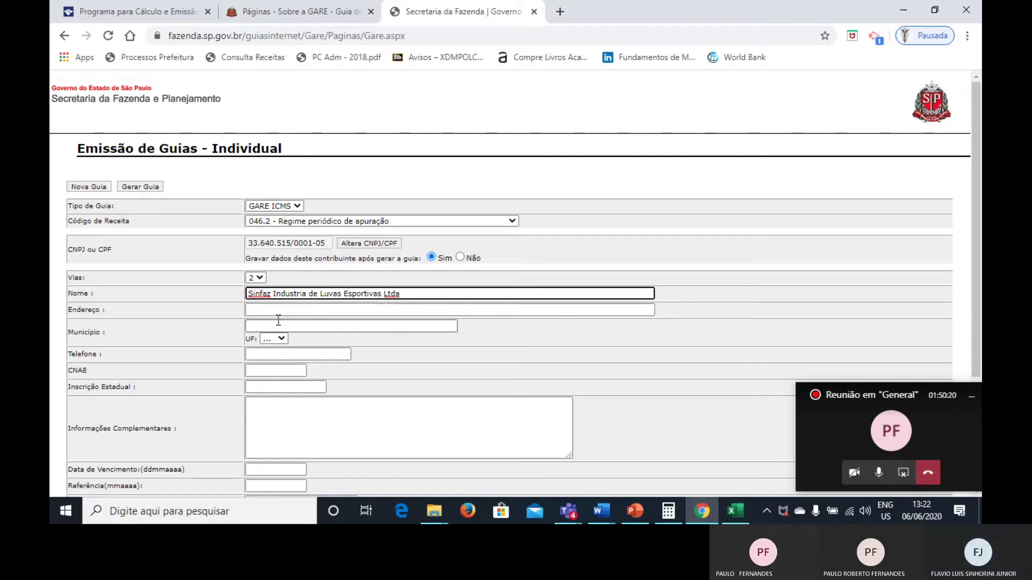
Fill in the company's street address, Município Araraquara and phone number.
click(274, 311)
text(Rua )
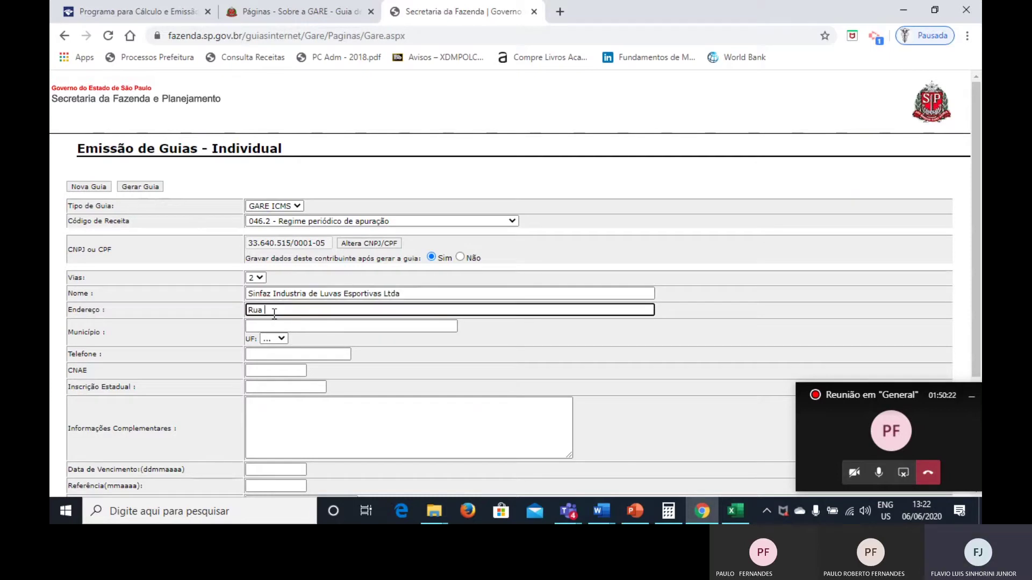
text(Samuel Antonio)
key(BackSpace)
key(BackSpace)
key(BackSpace)
text(niio RO)
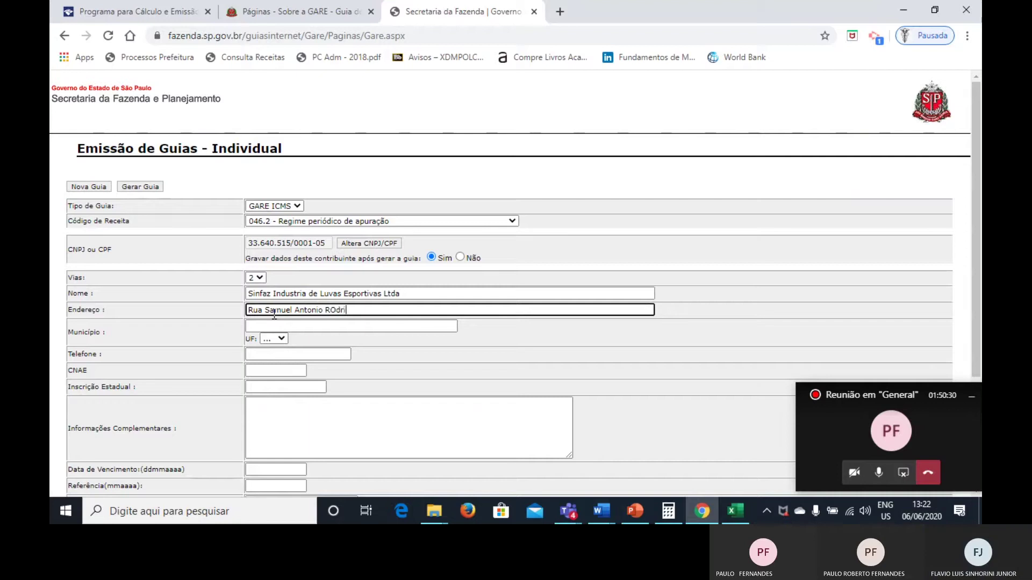
text(dr)
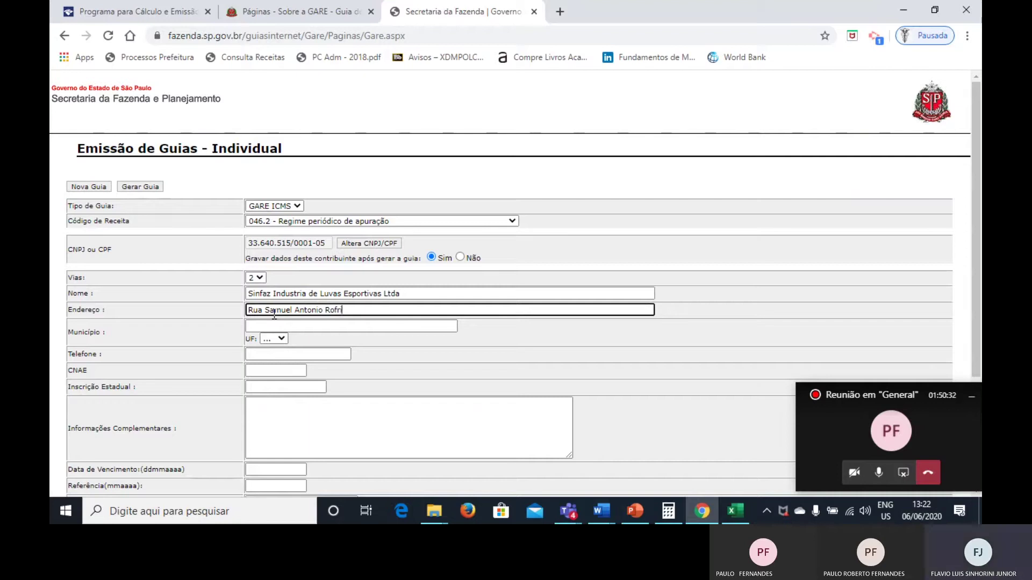
text(igues)
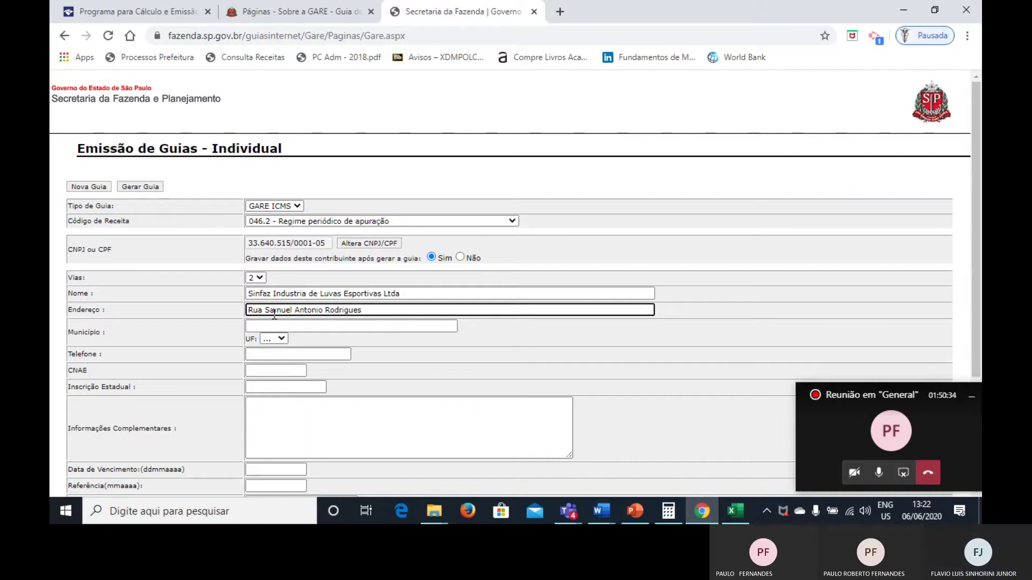
click(268, 326)
text(Araraquara)
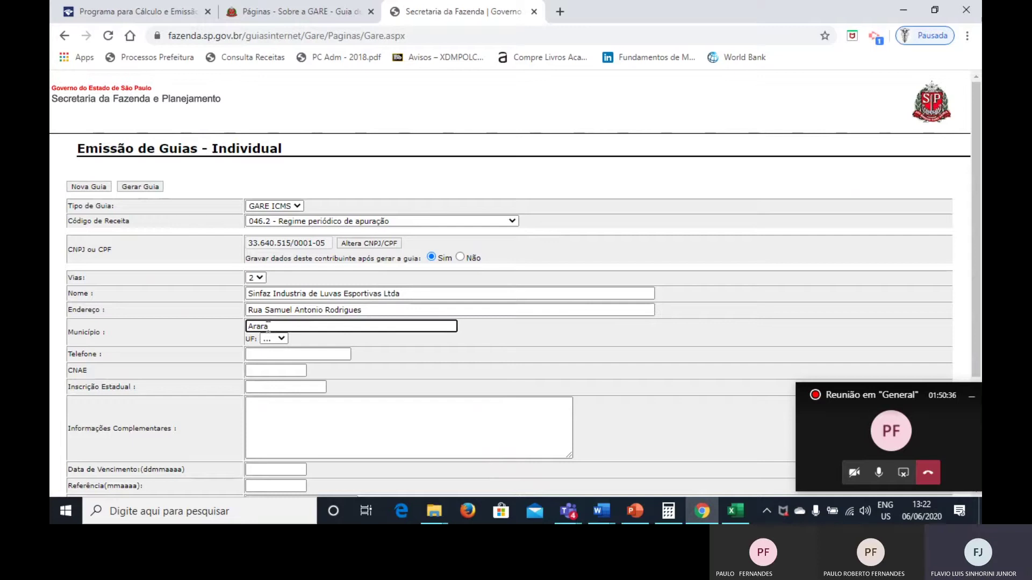
click(268, 354)
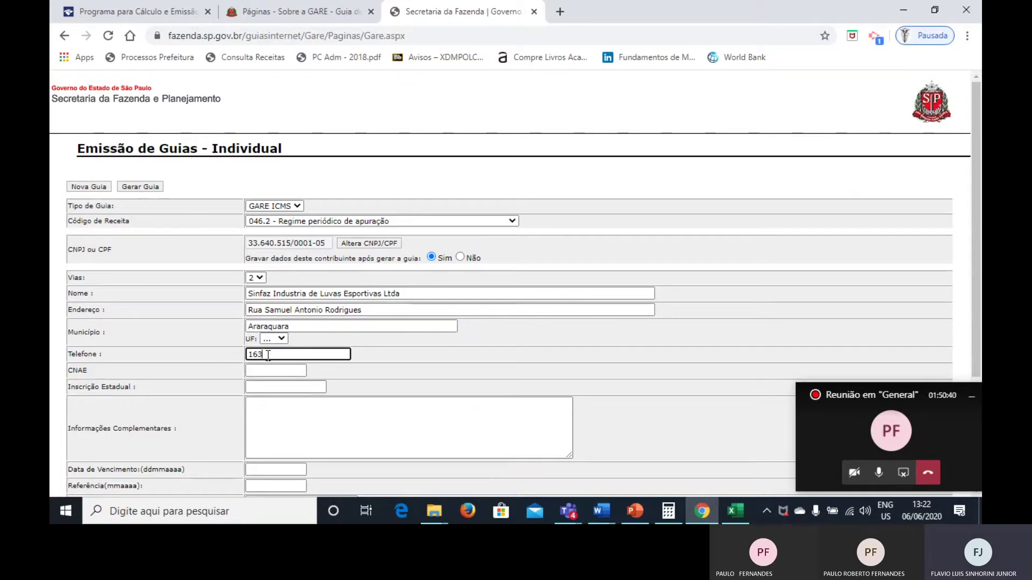
click(267, 369)
key(alt+Tab)
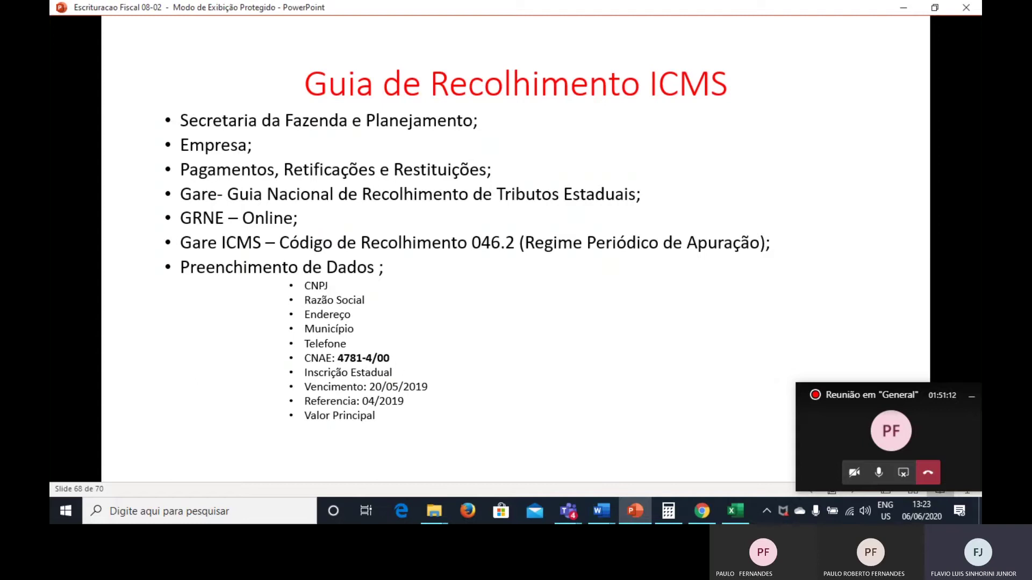
Enter 4781400 as the CNAE, checking it against the reference slide.
key(alt+Tab)
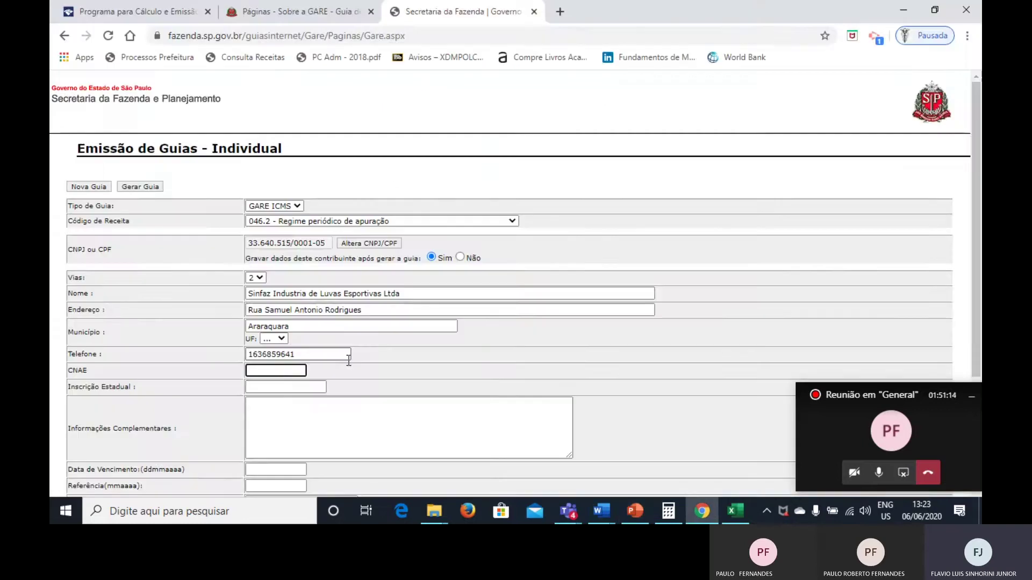
text(47)
key(alt+Tab)
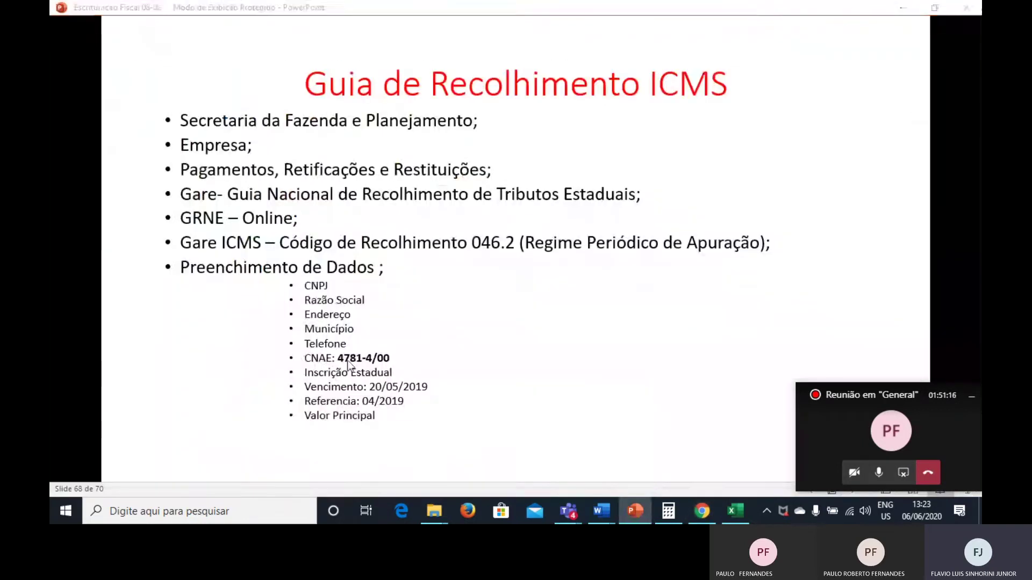
key(alt+Tab)
text(8140)
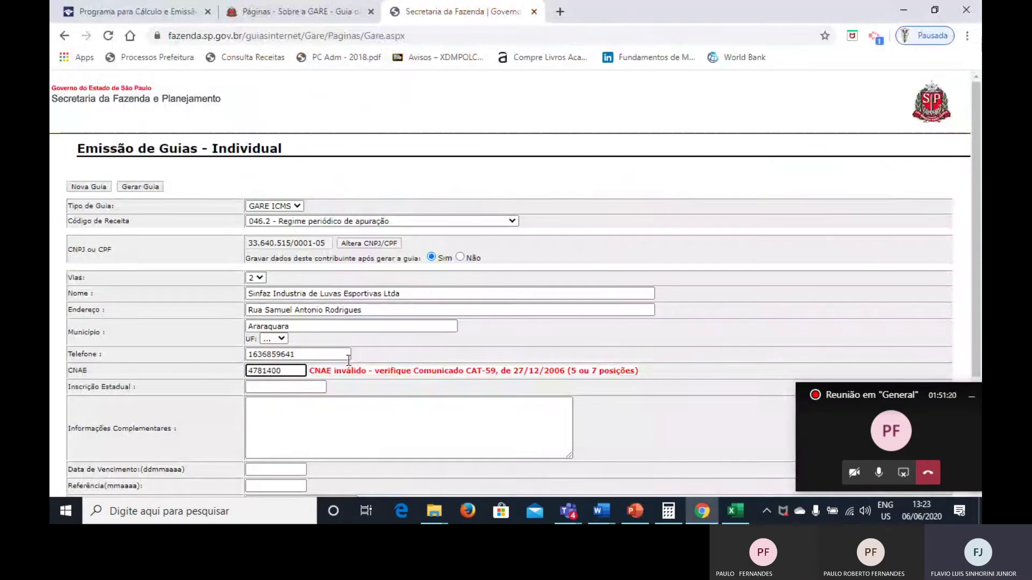
text(0)
Move to Inscrição Estadual, review the reference slide, and open the Código de Receita list.
click(316, 386)
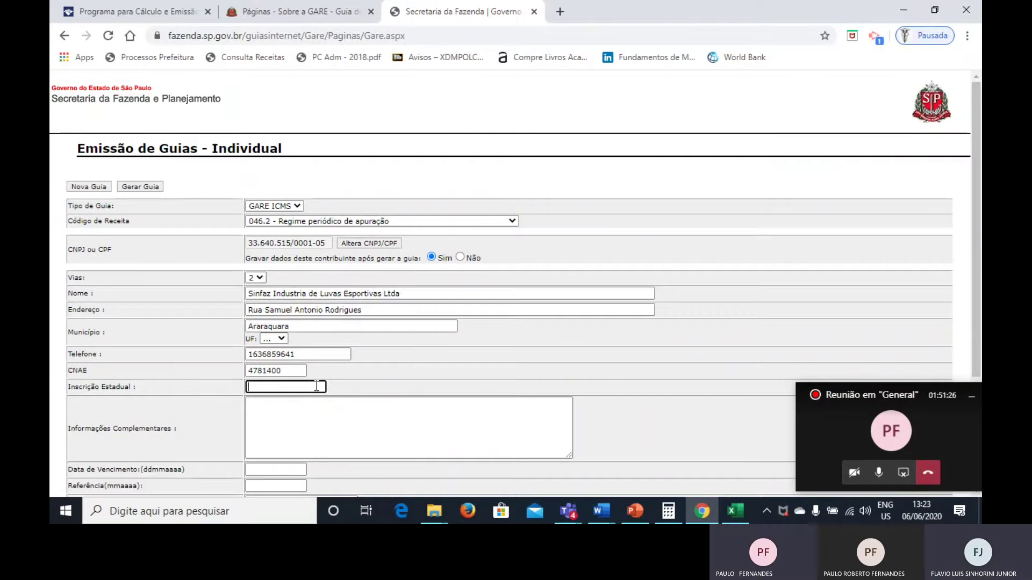
key(alt+Tab)
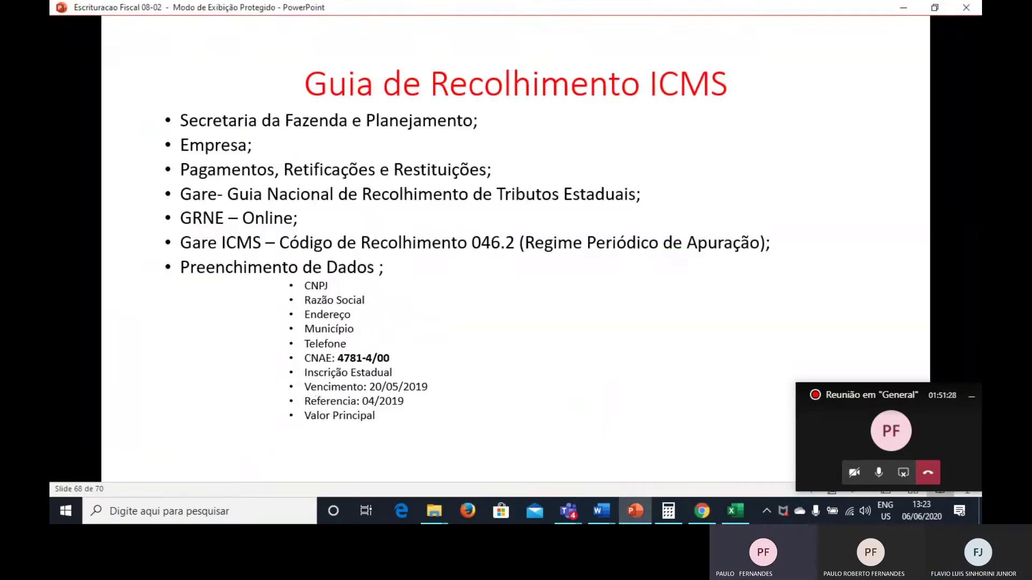
key(alt+Tab)
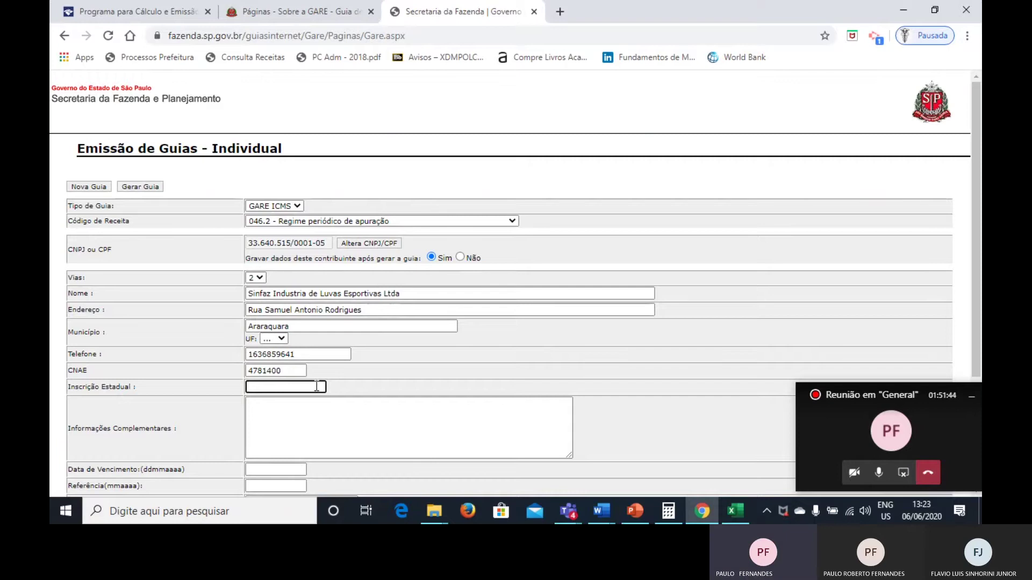
click(329, 225)
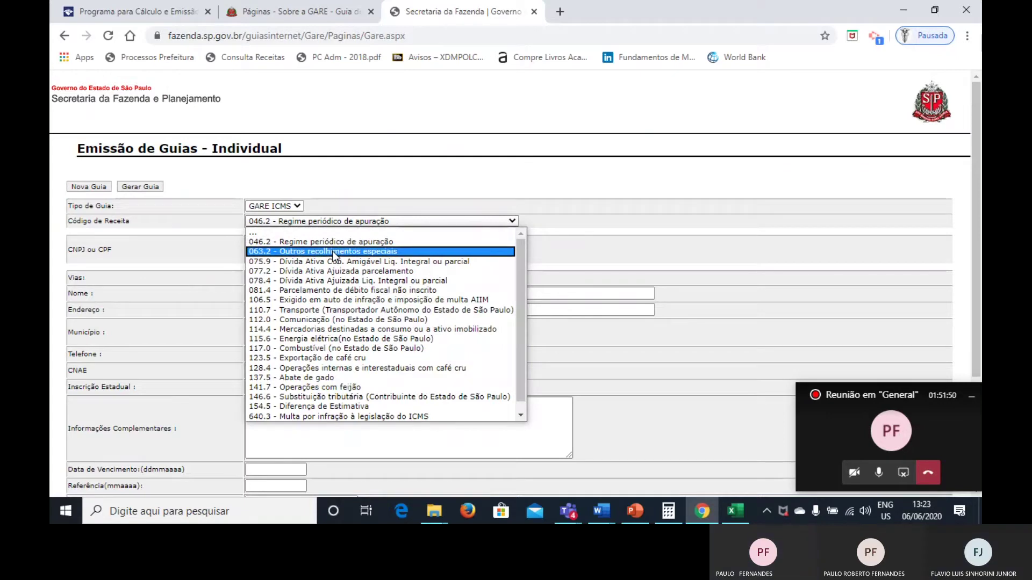
click(613, 358)
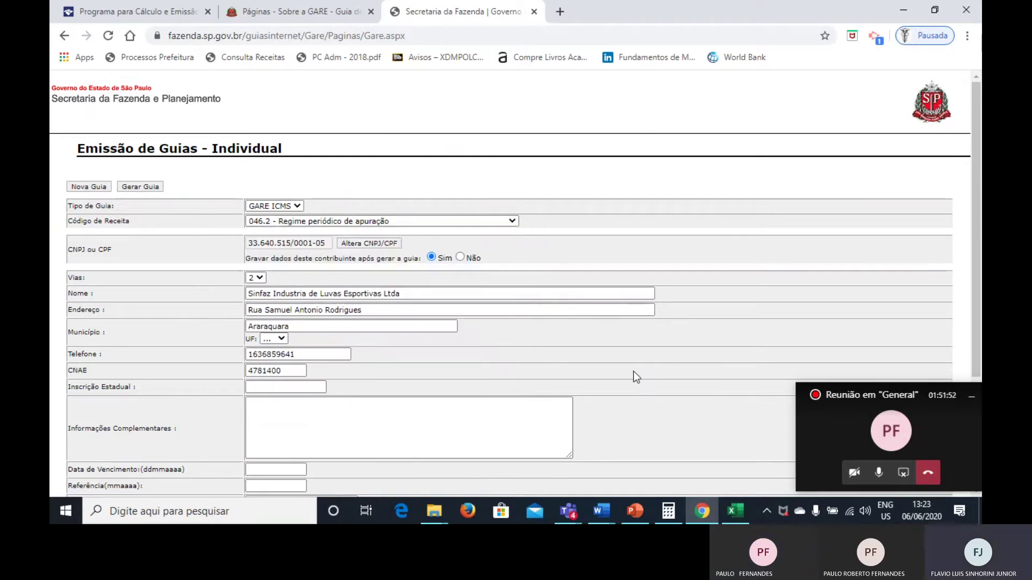
click(260, 389)
text(25112365)
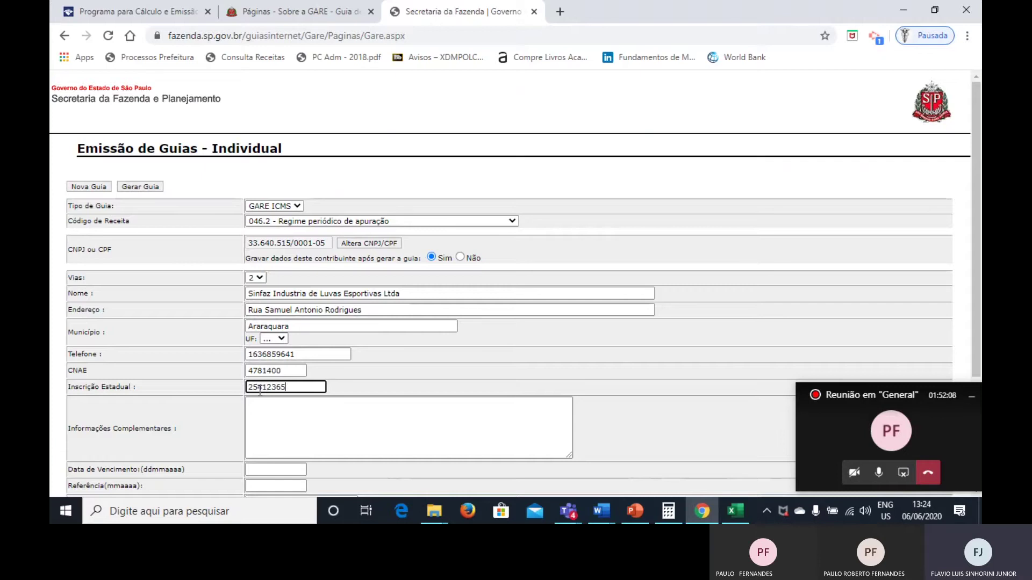
text(8453)
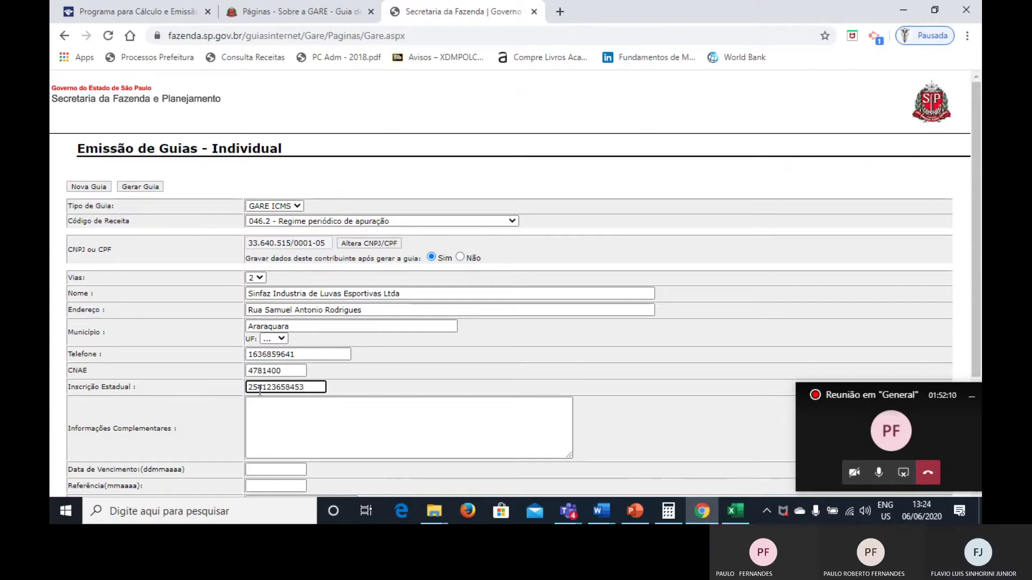
click(277, 404)
Erase the Inscrição Estadual rejected as invalid (12 posições).
scroll(318, 436, down, 1)
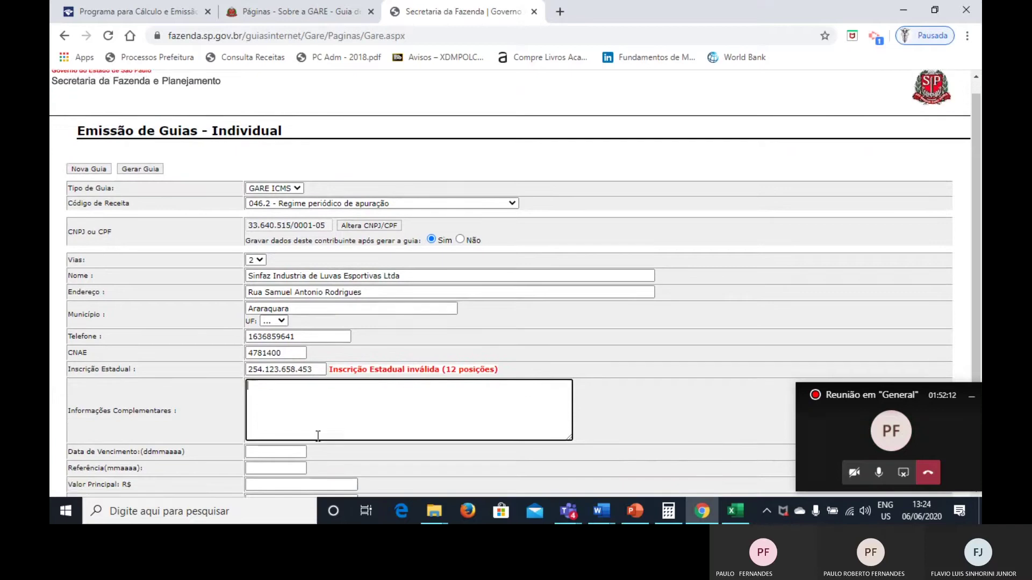
click(319, 362)
key(BackSpace)
key(BackSpace)
key(BackSpace)
key(BackSpace)
key(BackSpace)
key(BackSpace)
key(BackSpace)
key(BackSpace)
key(BackSpace)
key(BackSpace)
key(BackSpace)
key(BackSpace)
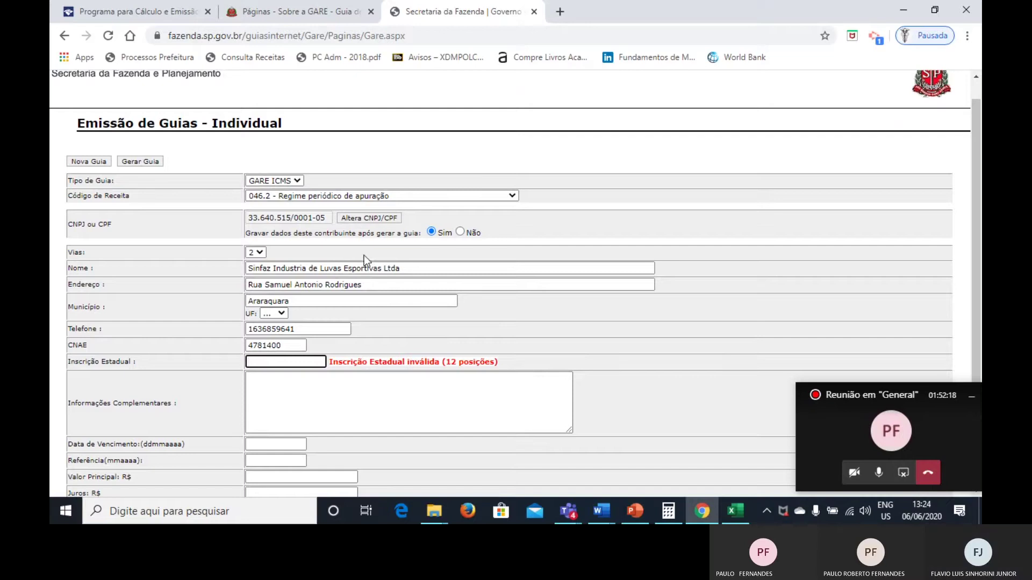
Search Google for 'gerar inscrição estadual' in a new tab.
click(560, 12)
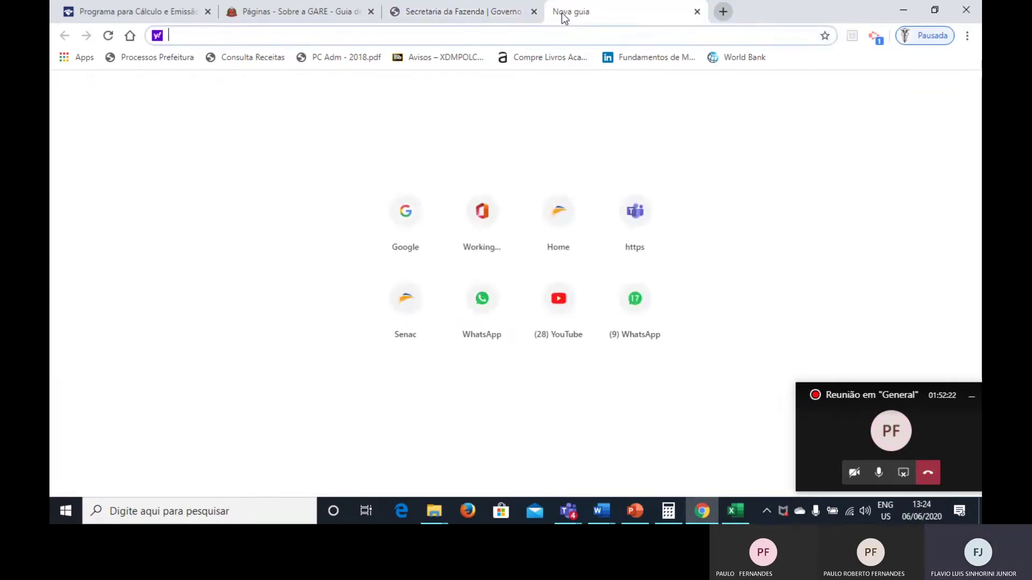
text(ge)
key(Down)
key(Return)
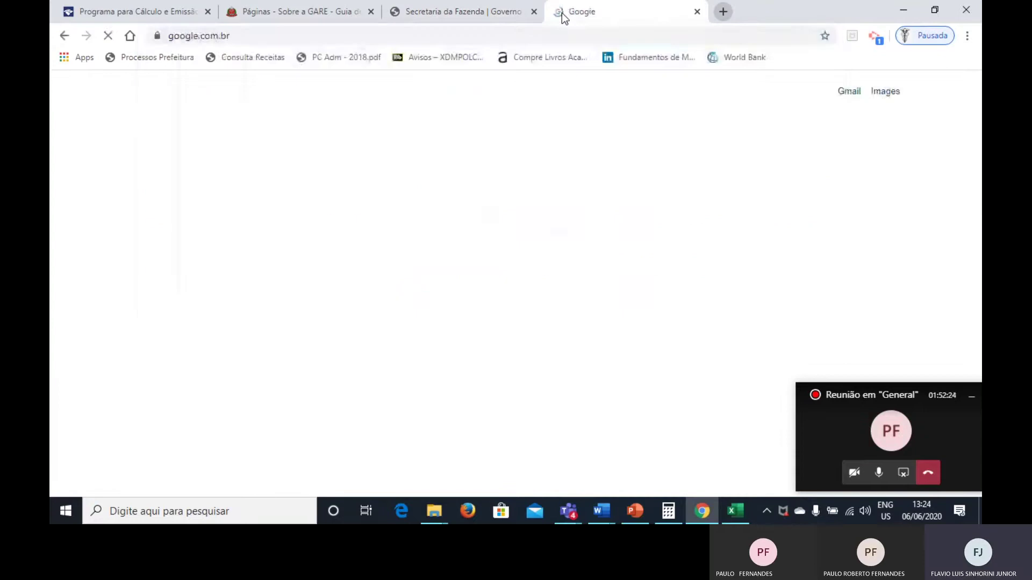
text(gear)
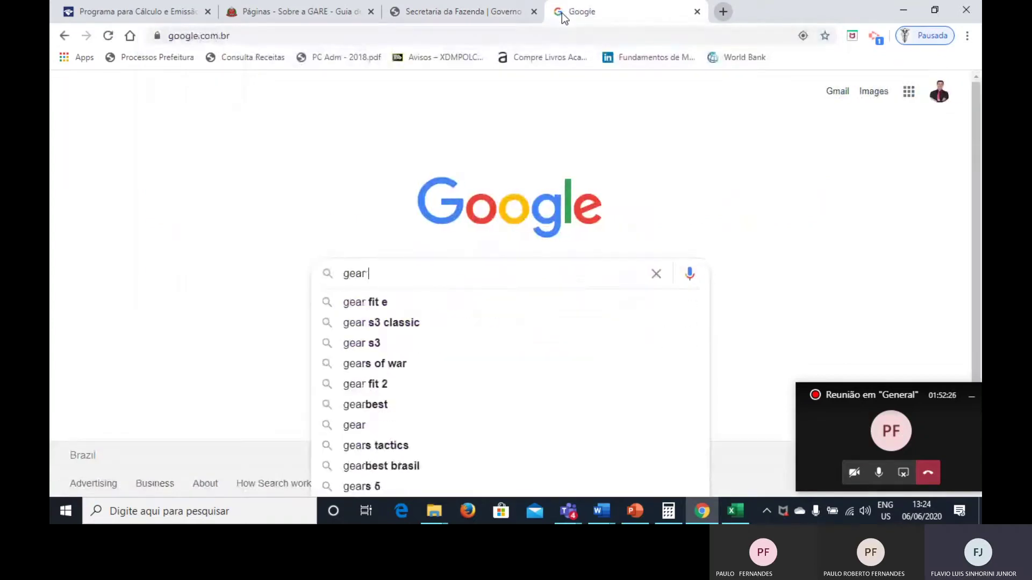
key(BackSpace)
key(BackSpace)
text(rar insc)
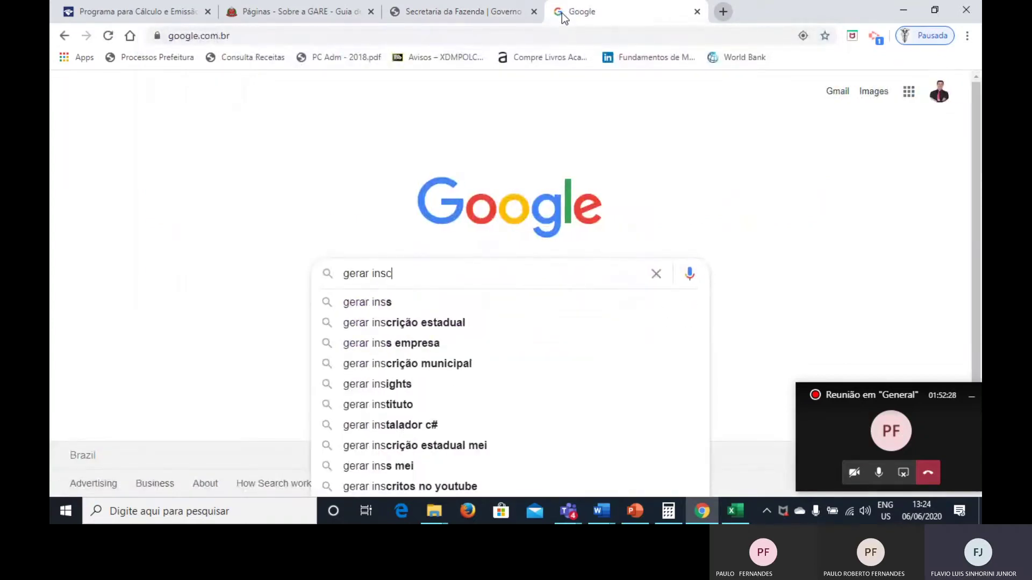
key(Down)
key(Down)
key(Up)
key(Return)
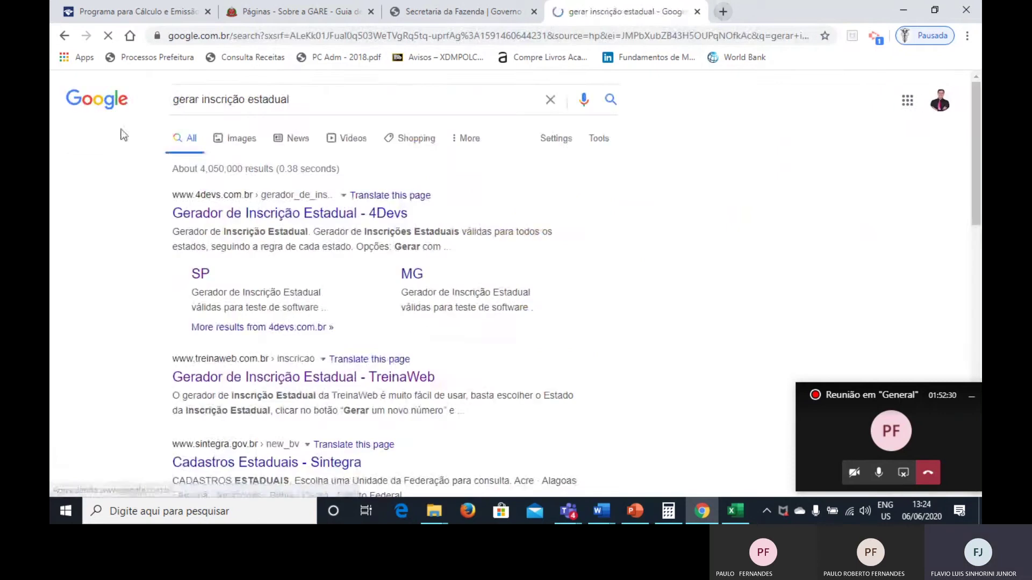
Generate São Paulo numbers on TreinaWeb's generator and copy the first, 479.479.028.339.
click(219, 382)
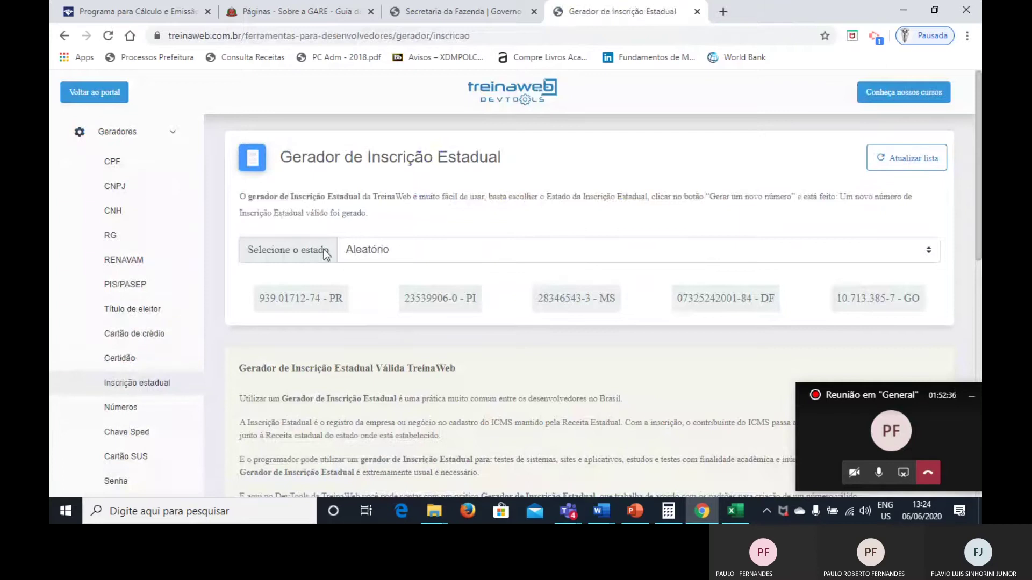
click(369, 247)
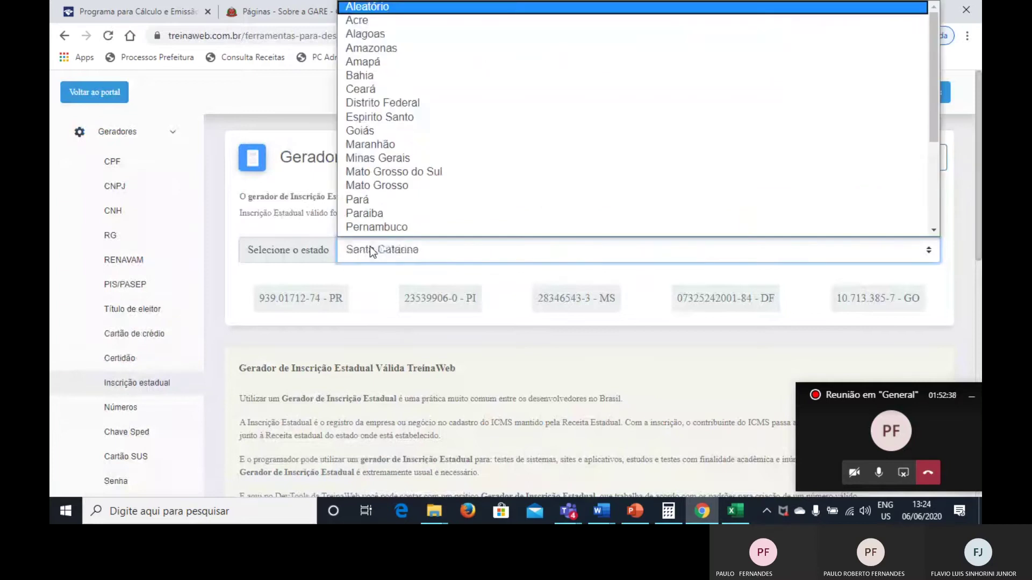
key(Down)
key(Down)
key(Return)
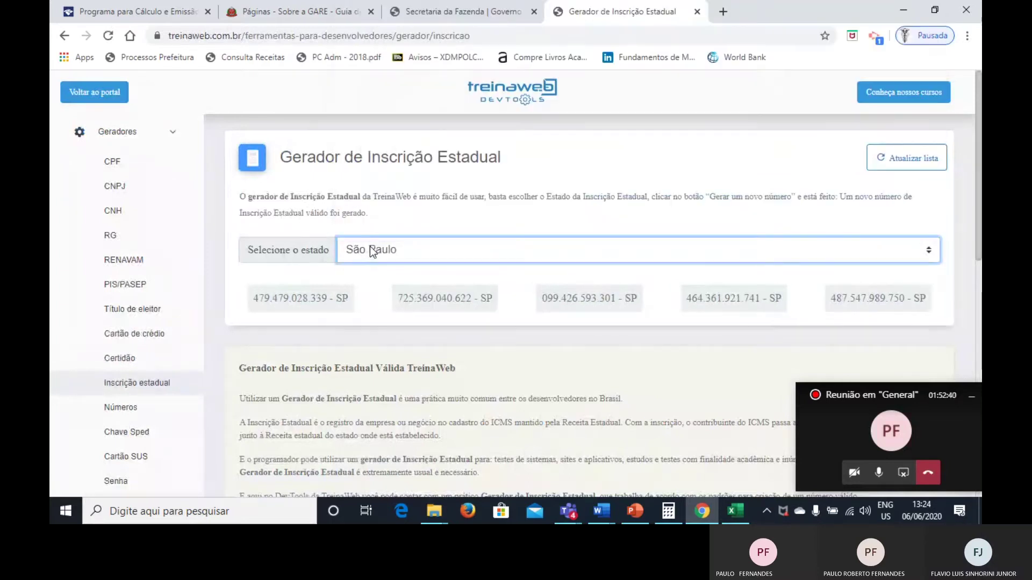
click(328, 294)
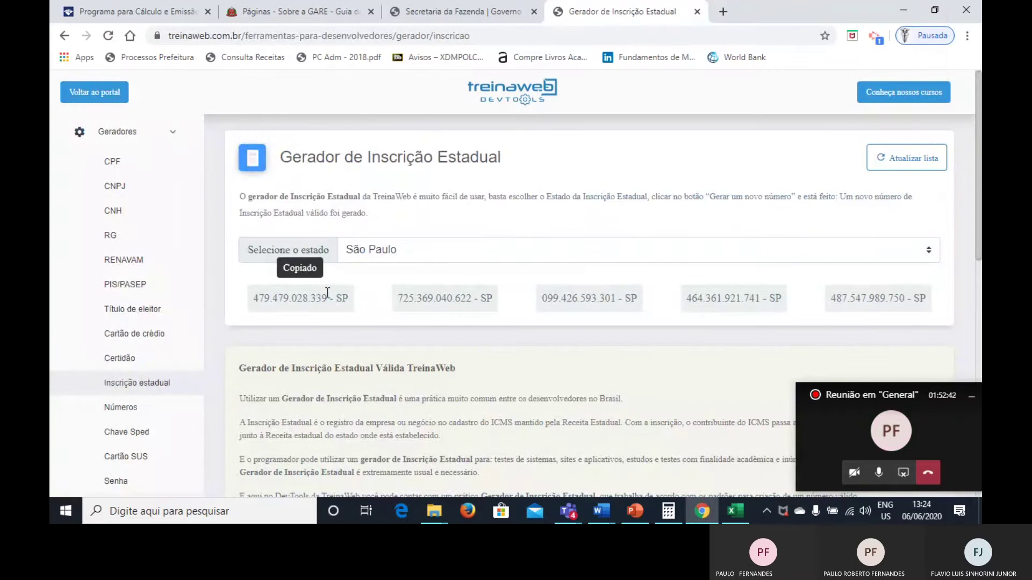
click(272, 7)
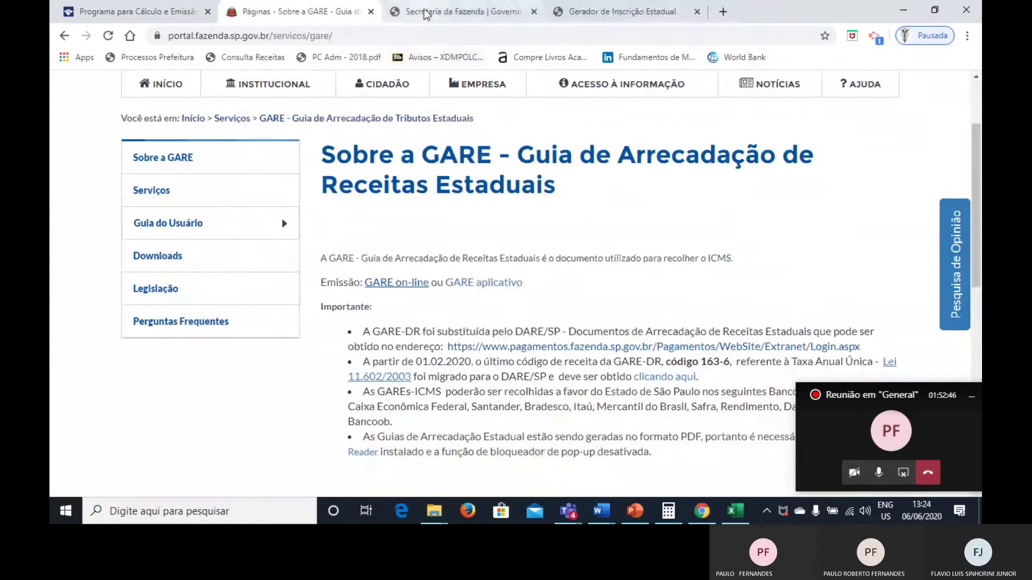
Paste the copied number into Inscrição Estadual, then retype it starting with 479.
click(425, 12)
text(479.479.028.)
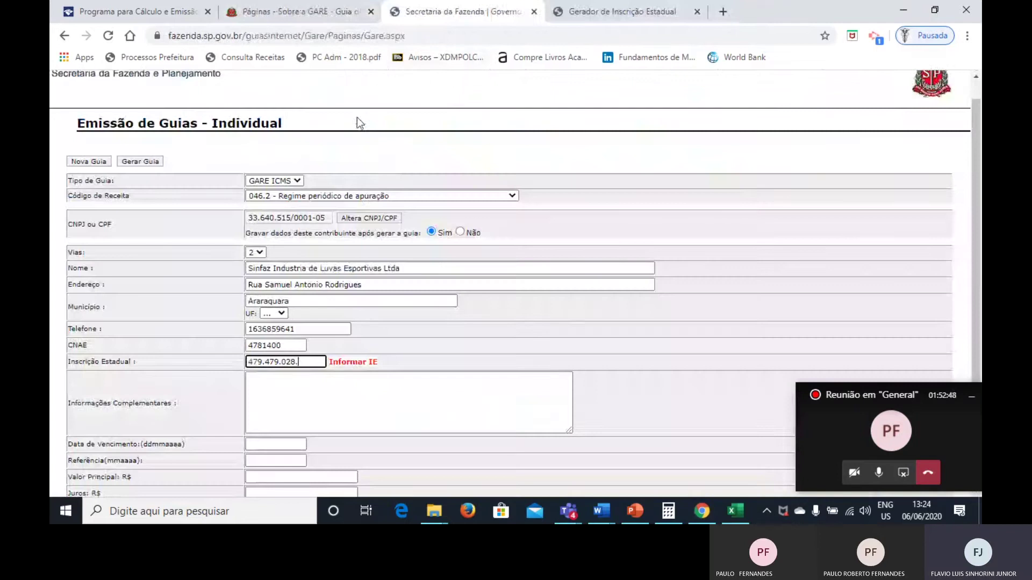
key(BackSpace)
key(BackSpace)
key(BackSpace)
key(BackSpace)
key(BackSpace)
key(BackSpace)
key(BackSpace)
key(BackSpace)
key(BackSpace)
key(BackSpace)
key(BackSpace)
key(BackSpace)
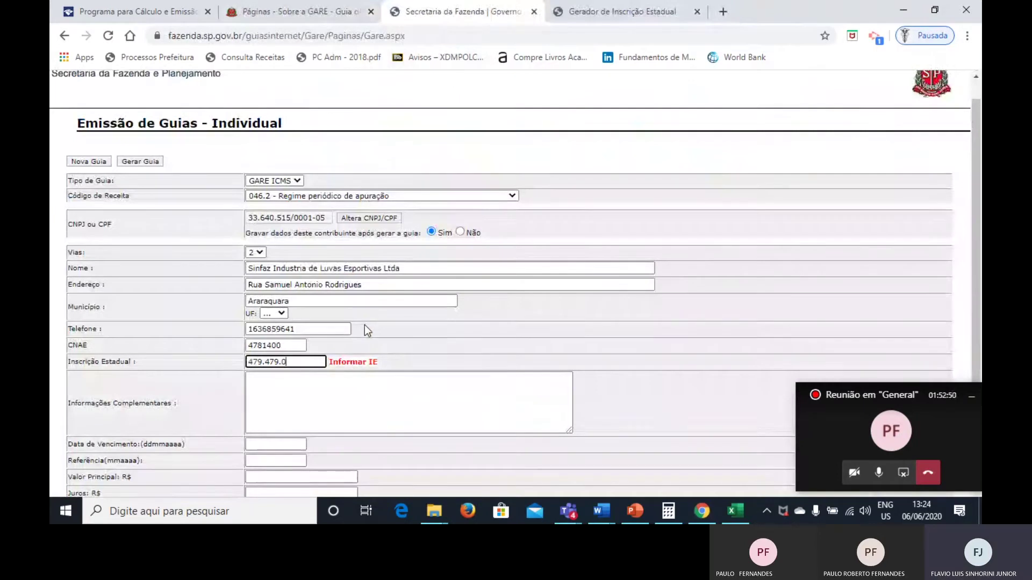
text(479)
Go back to the TreinaWeb generator page and select its web address.
click(596, 2)
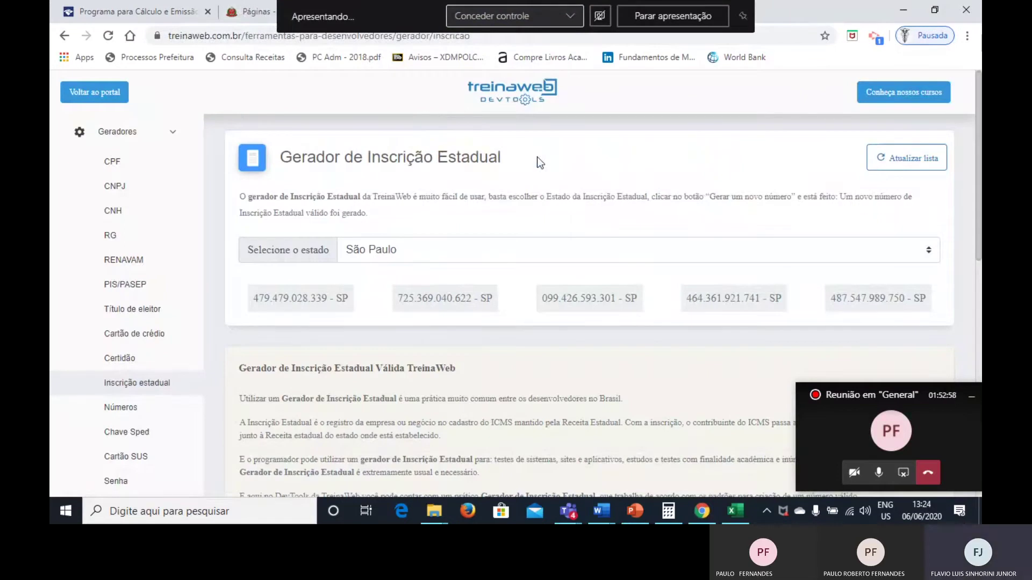
key(End)
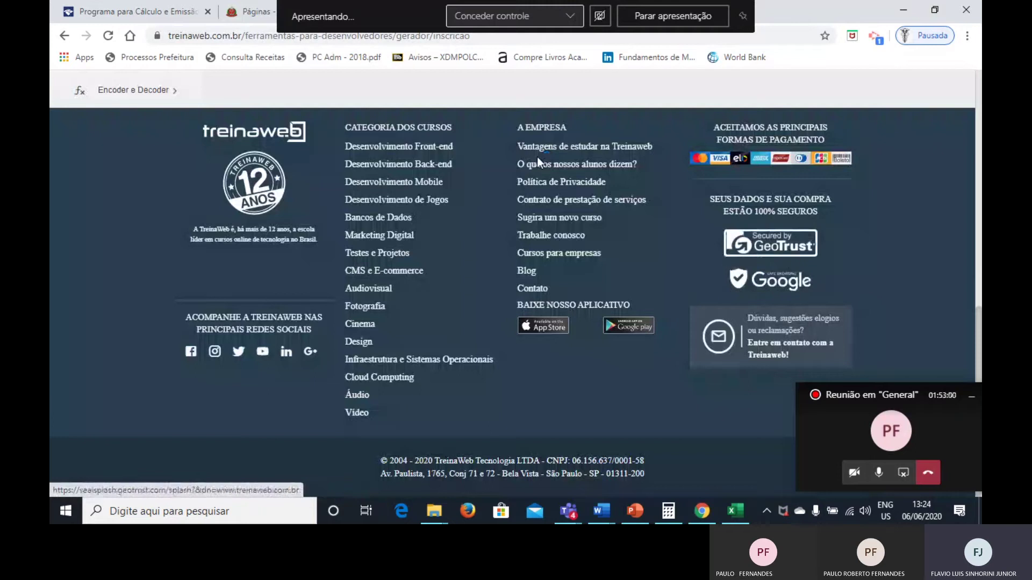
key(ctrl+l)
key(ctrl+c)
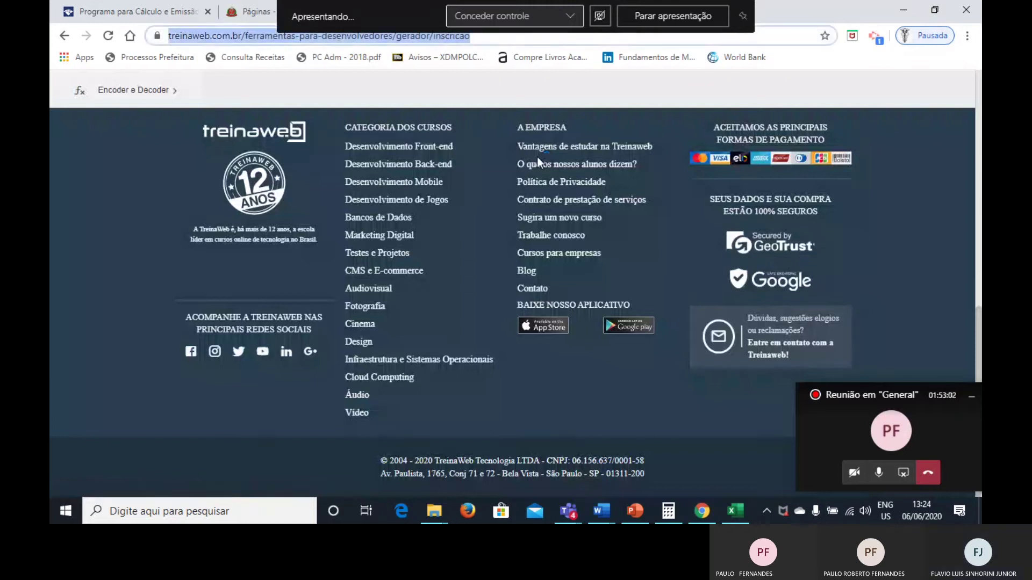
key(alt+Tab)
key(alt+Tab)
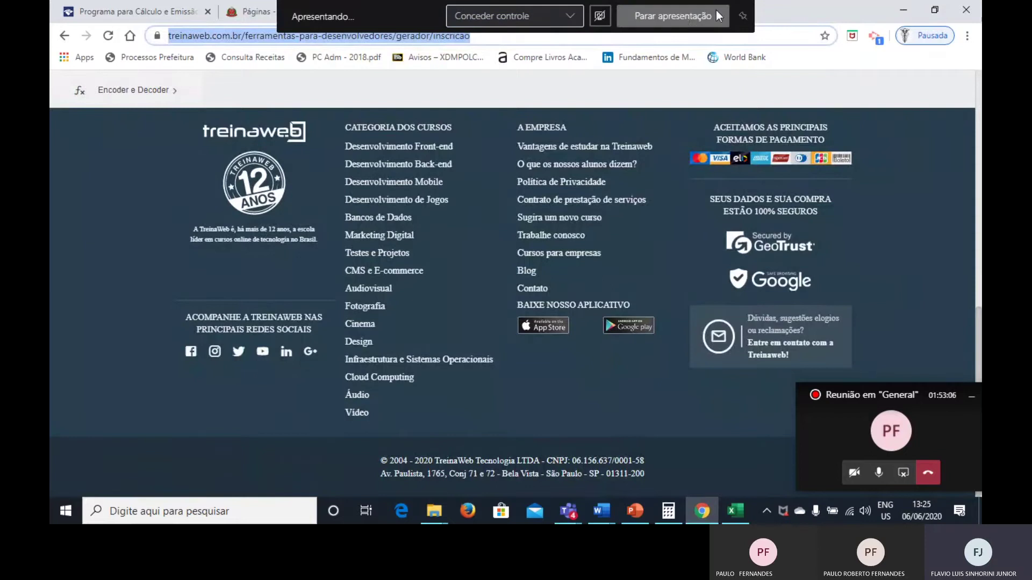
Resize and reposition the Chrome window lower on screen.
double_click(775, 10)
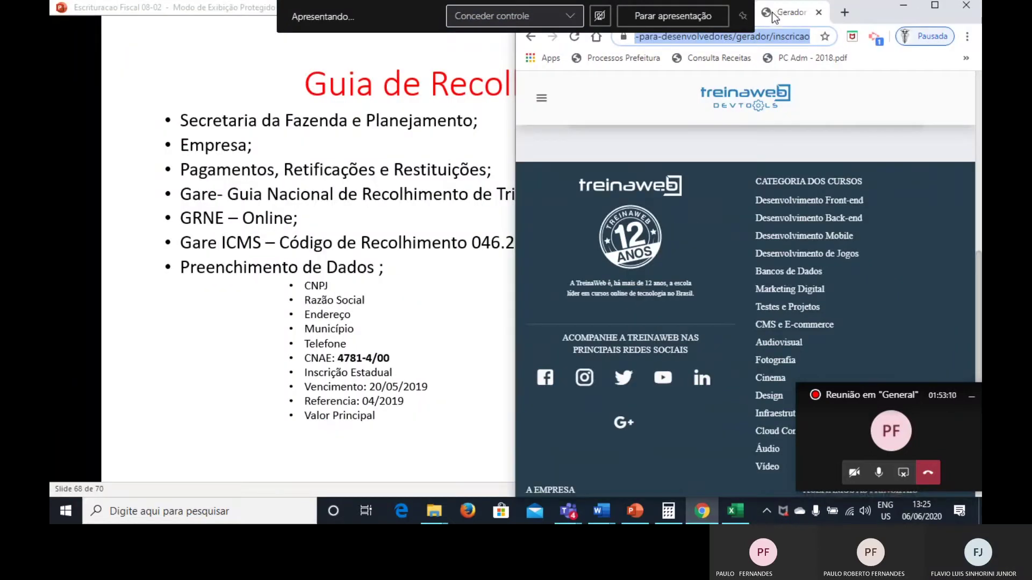
key(ctrl+v)
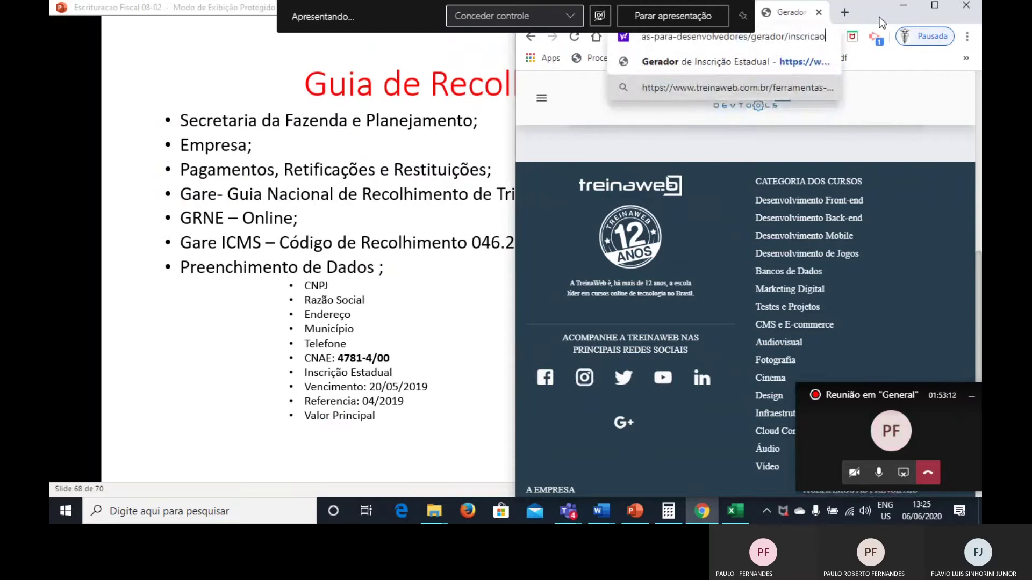
double_click(879, 17)
drag(847, 23, 852, 79)
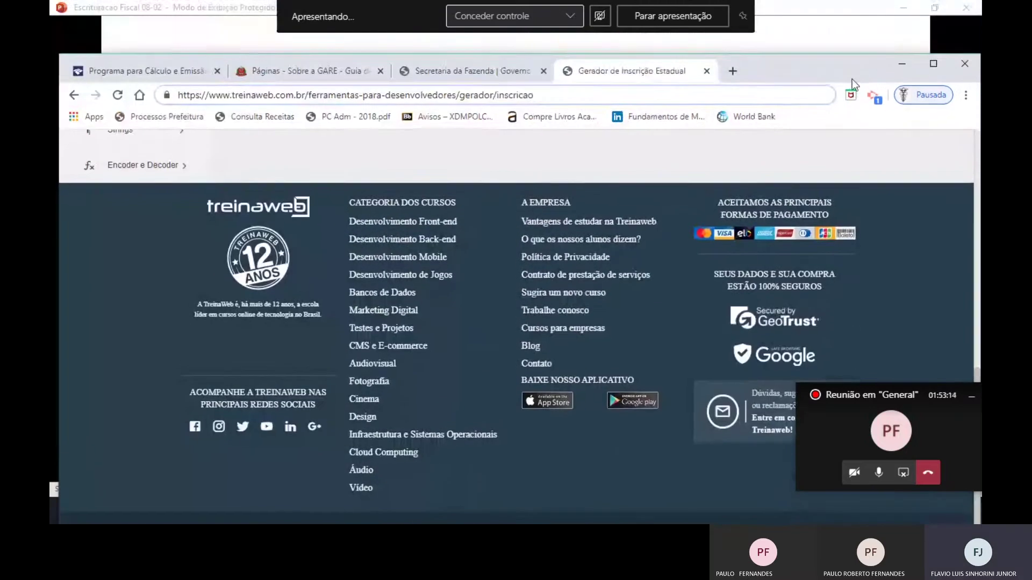
Clear the GARE Inscrição Estadual value and return to the generator page.
click(490, 76)
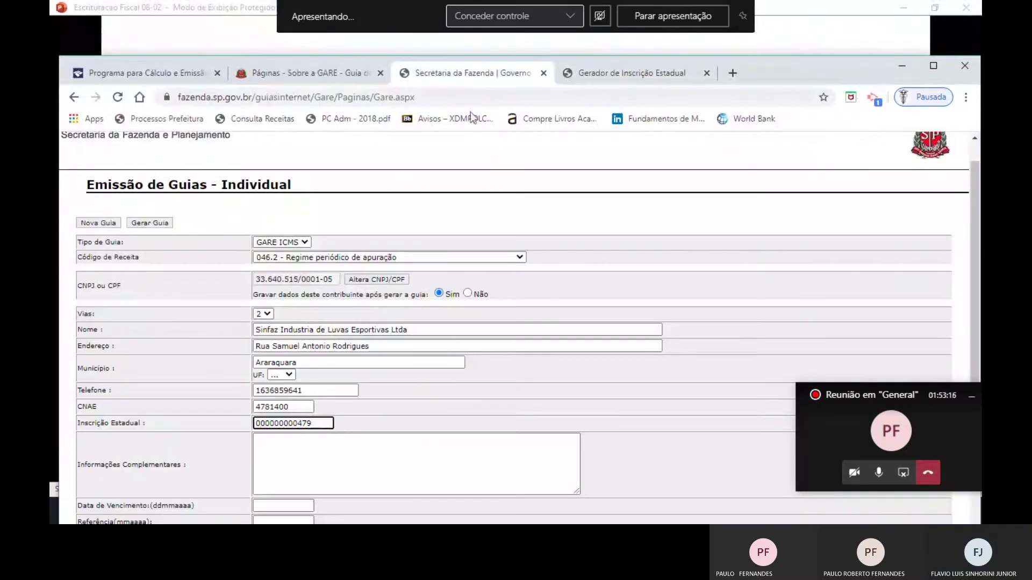
key(BackSpace)
key(BackSpace)
key(BackSpace)
key(BackSpace)
key(BackSpace)
key(BackSpace)
key(BackSpace)
key(BackSpace)
key(BackSpace)
key(BackSpace)
key(BackSpace)
key(BackSpace)
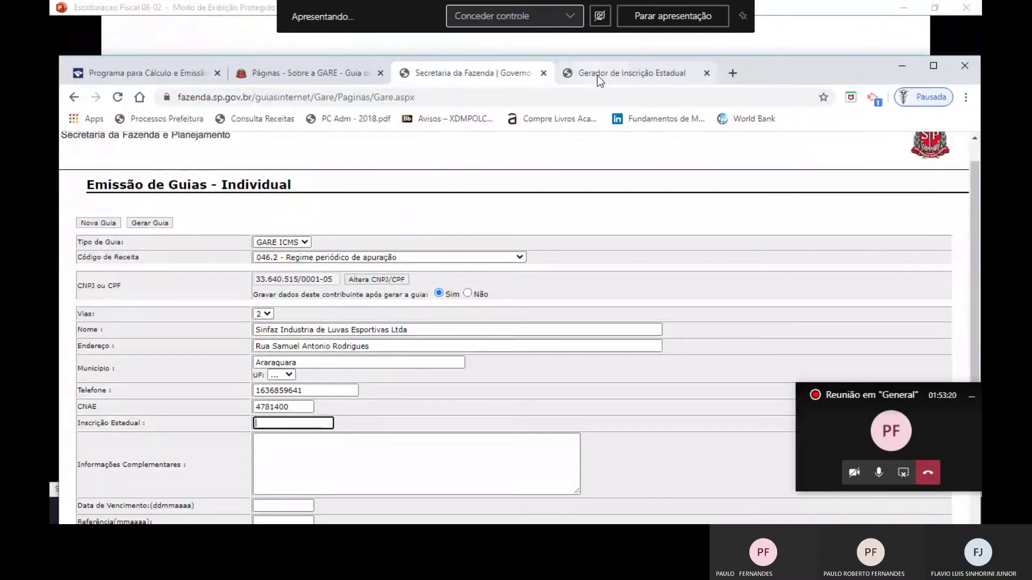
click(598, 76)
scroll(484, 215, up, 2)
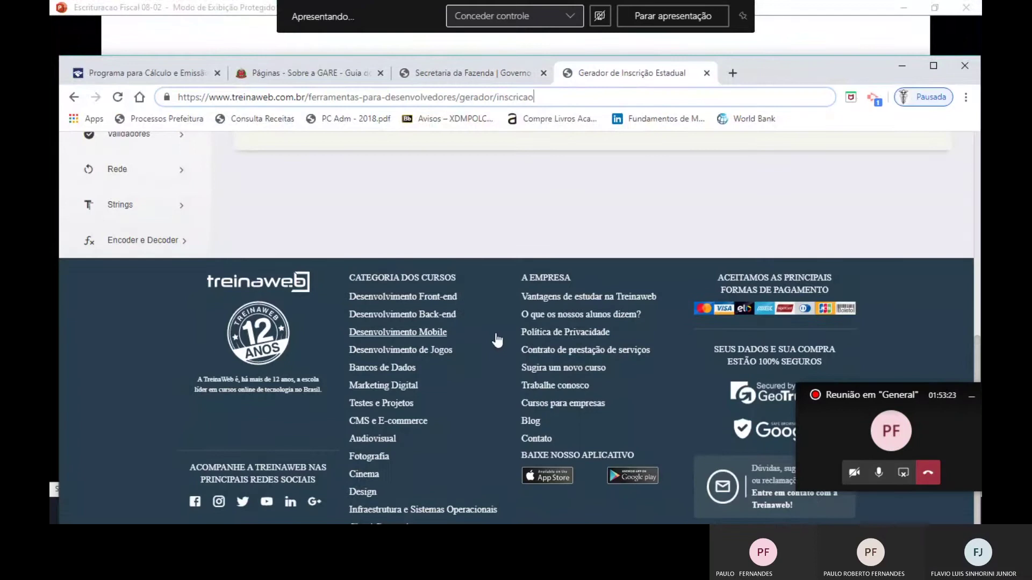
key(Down)
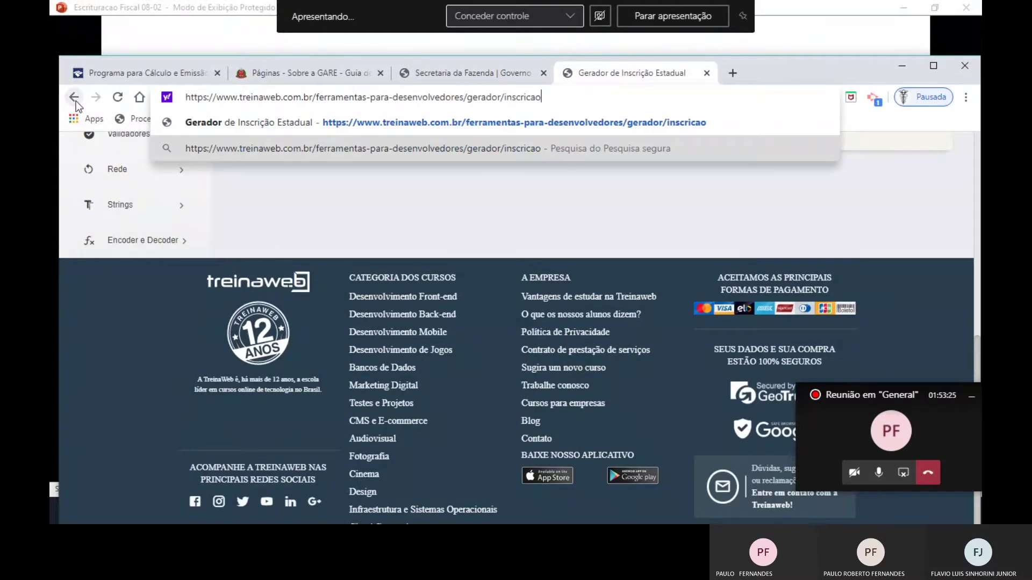
Reopen TreinaWeb's generator from the Google results and select São Paulo for fresh numbers.
click(74, 99)
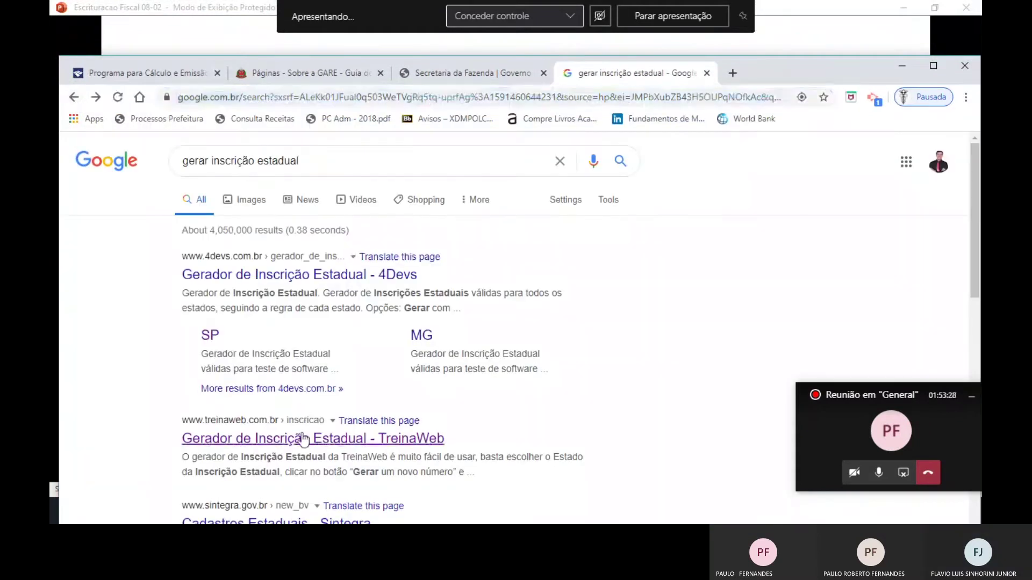
click(304, 439)
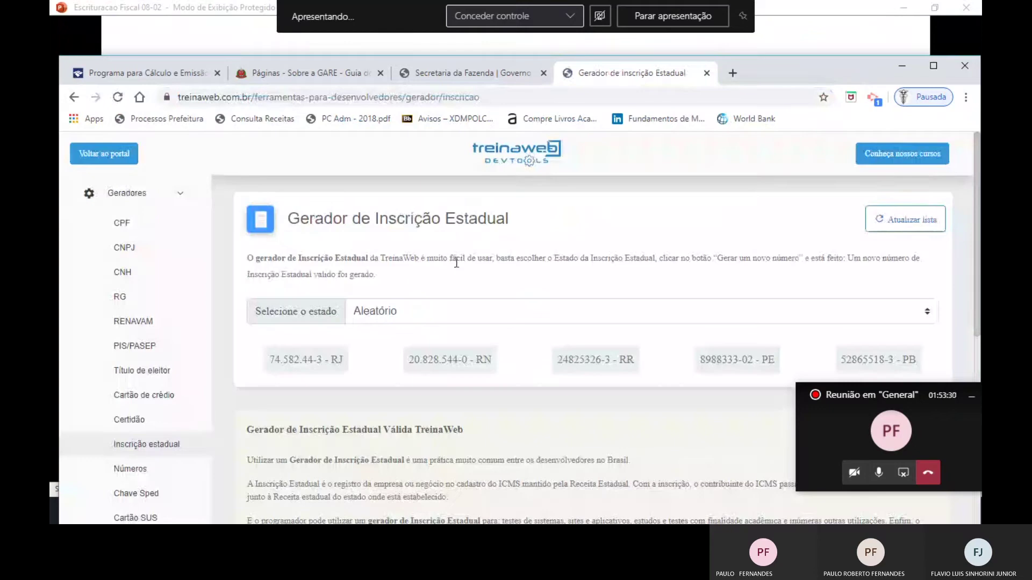
click(379, 311)
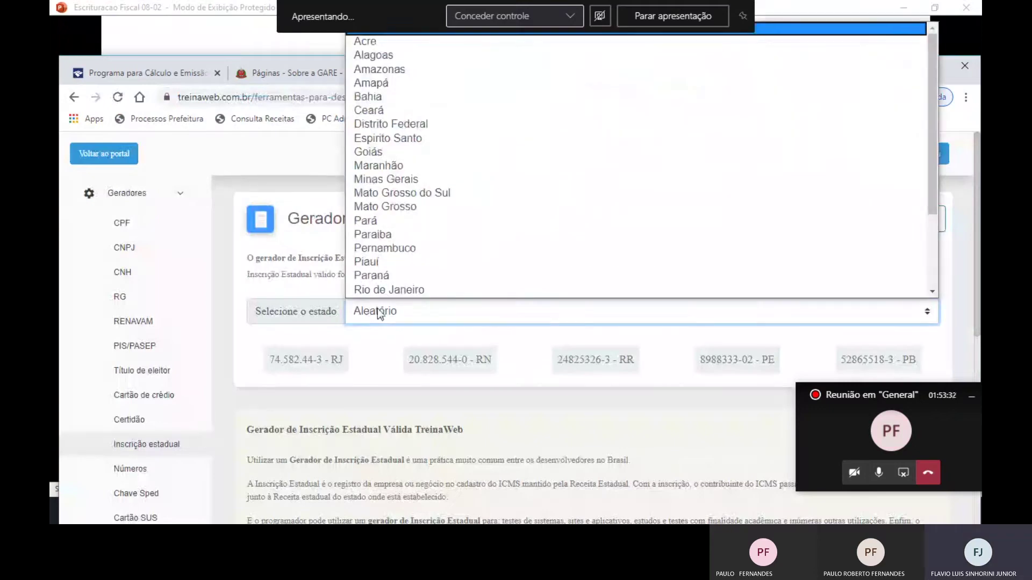
key(s)
key(e)
key(Return)
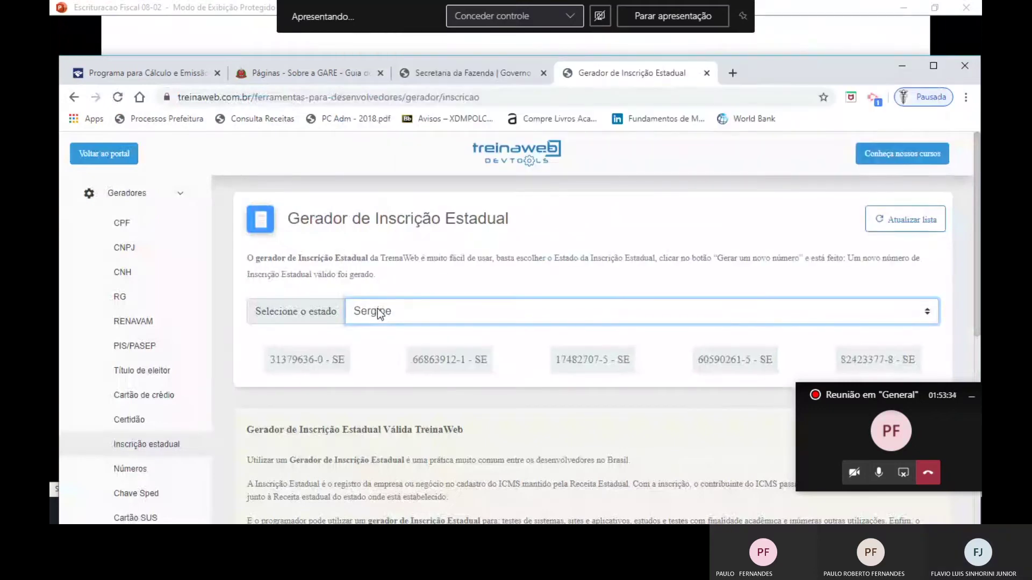
click(377, 308)
key(s)
key(Return)
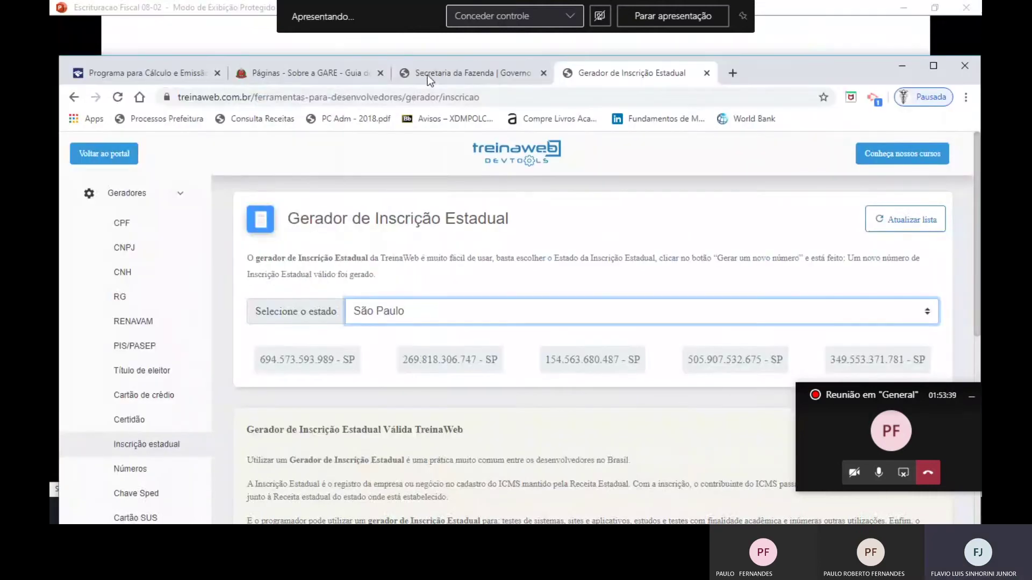
Type the generated SP registration into Inscrição Estadual, comparing it with the generator.
click(428, 75)
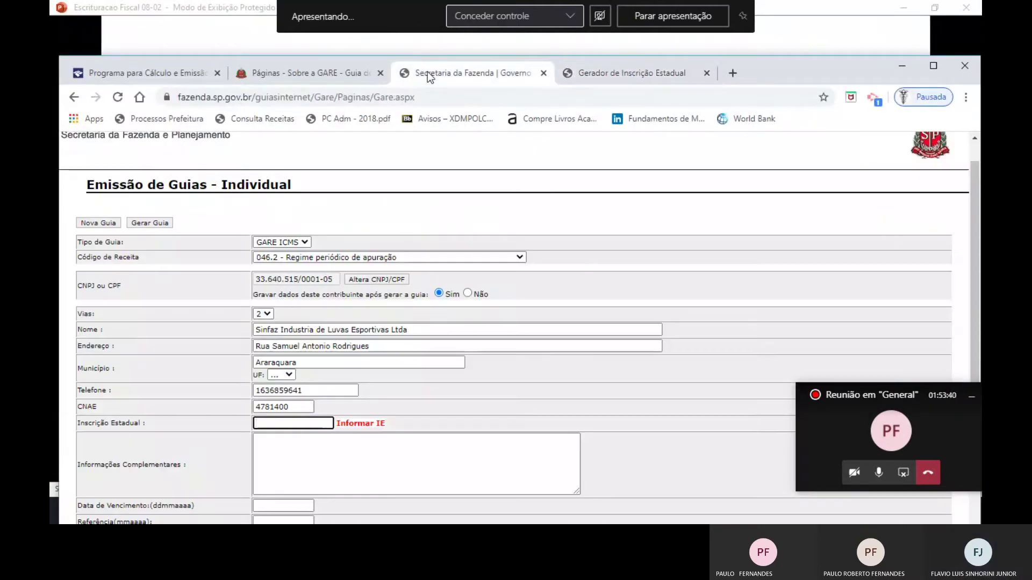
text(694)
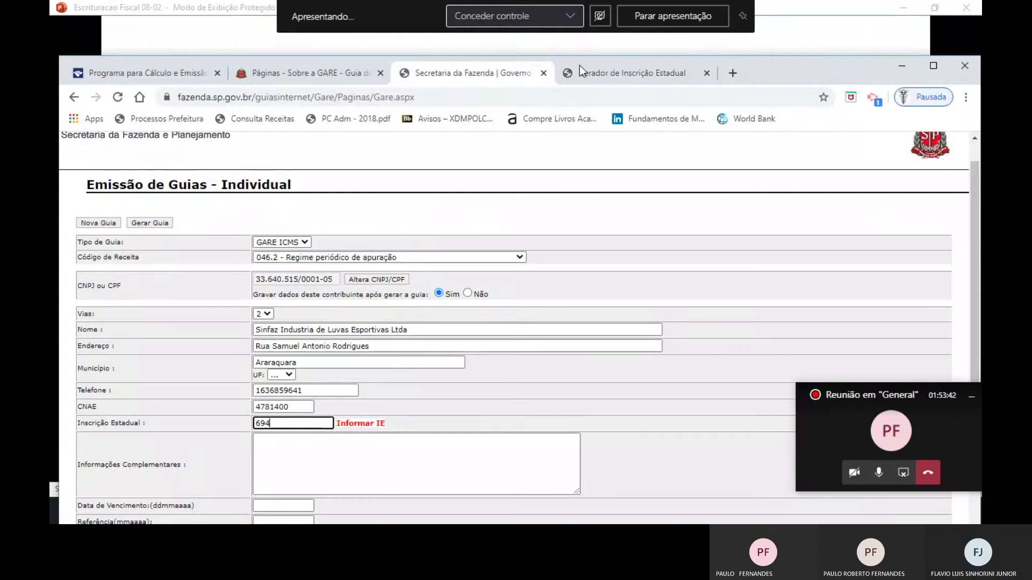
click(579, 75)
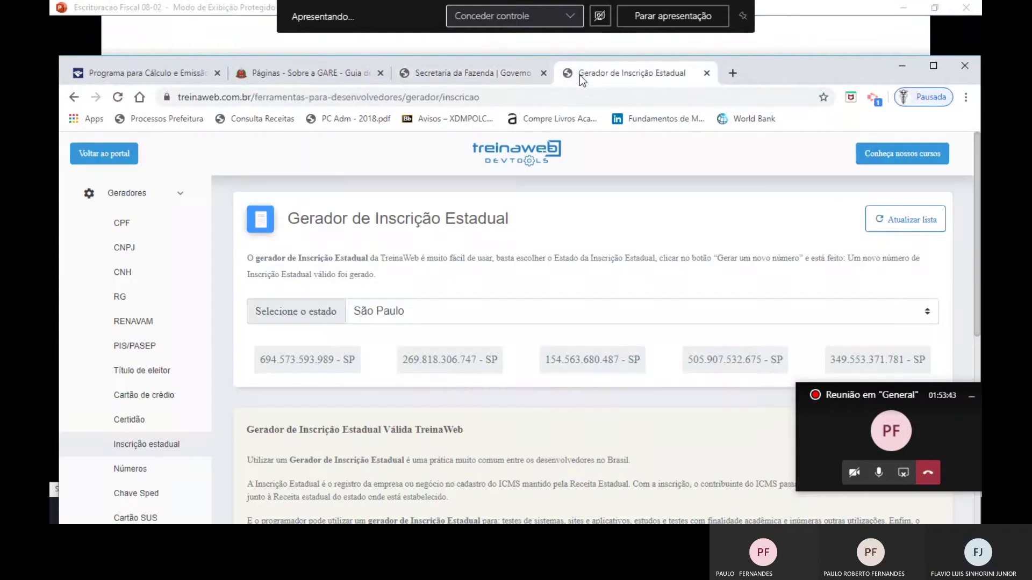
click(485, 72)
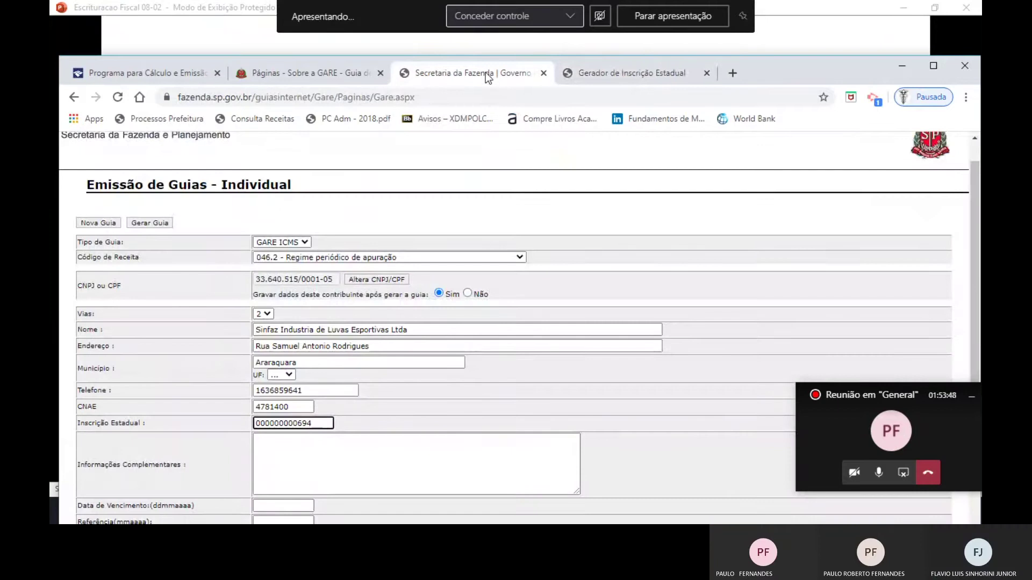
key(BackSpace)
key(BackSpace)
key(BackSpace)
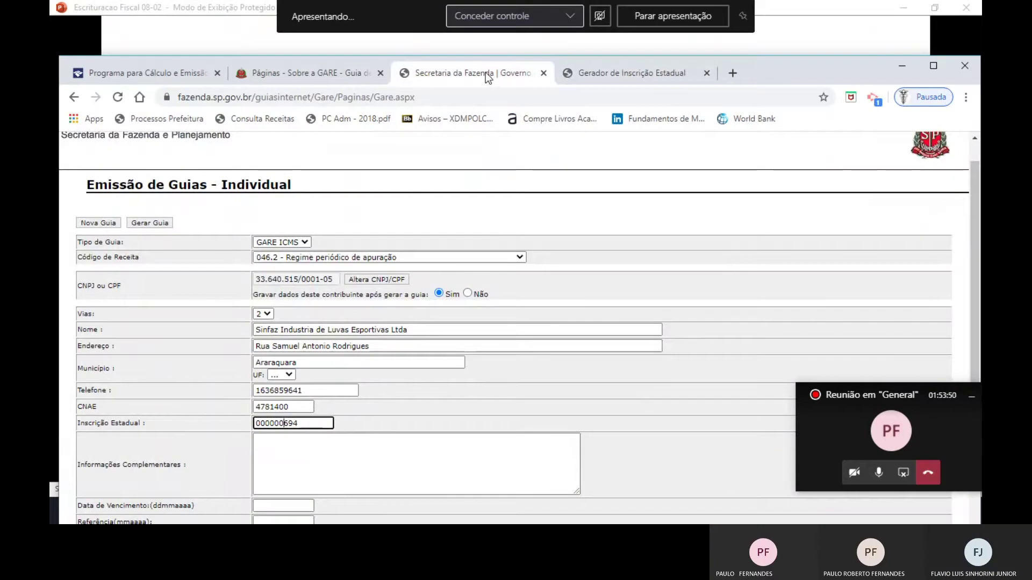
text(57)
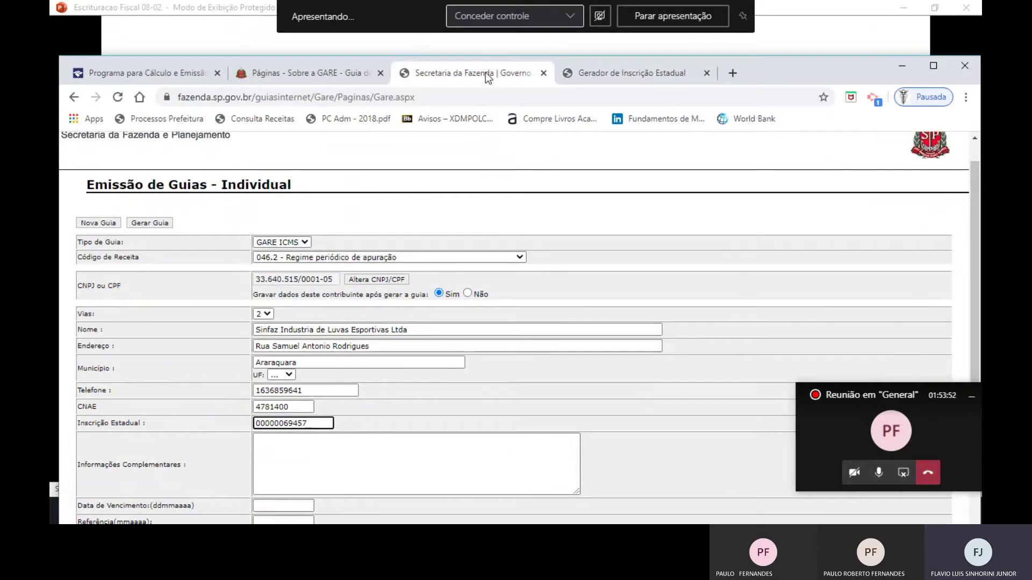
text(3)
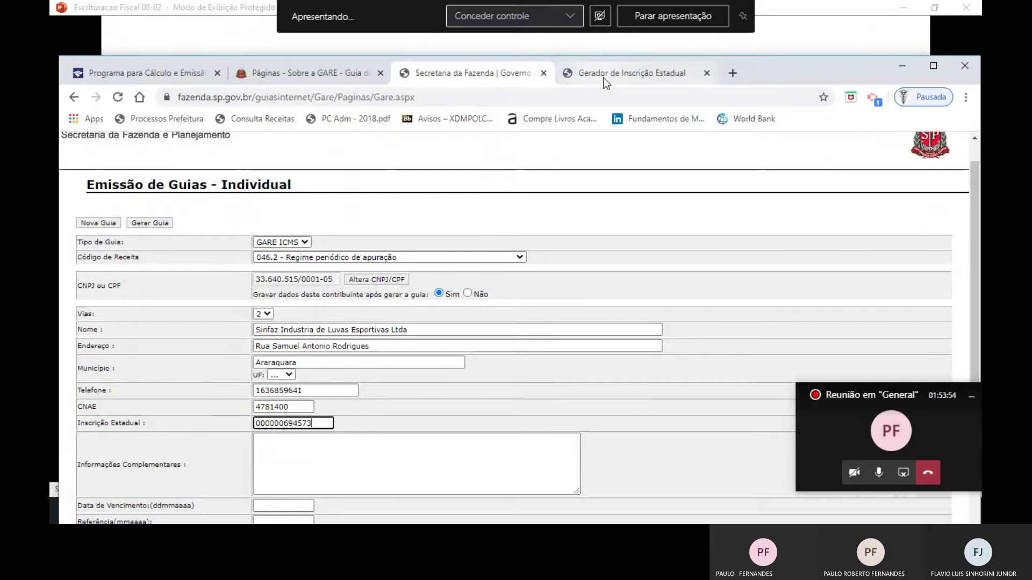
click(605, 81)
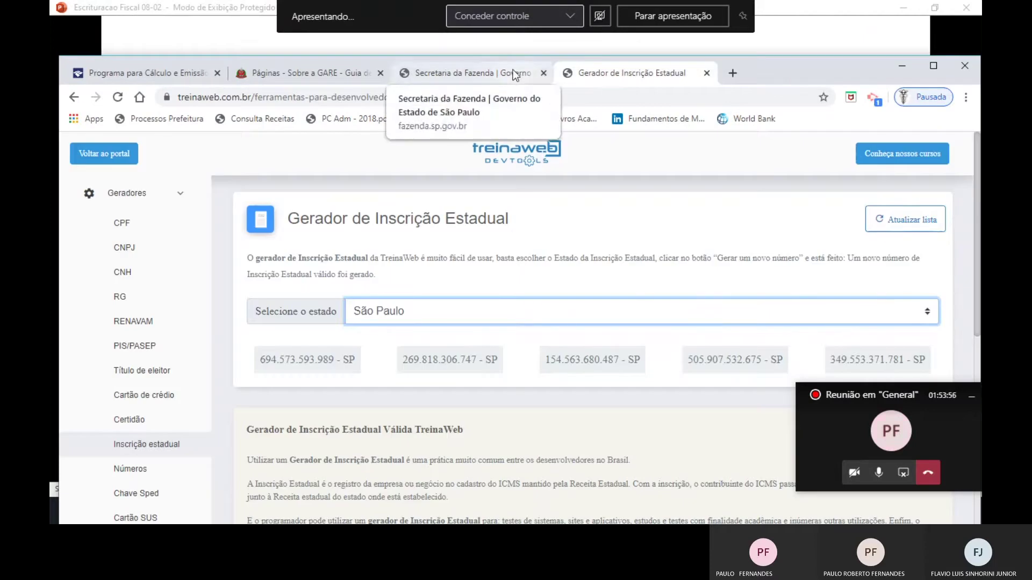
click(515, 75)
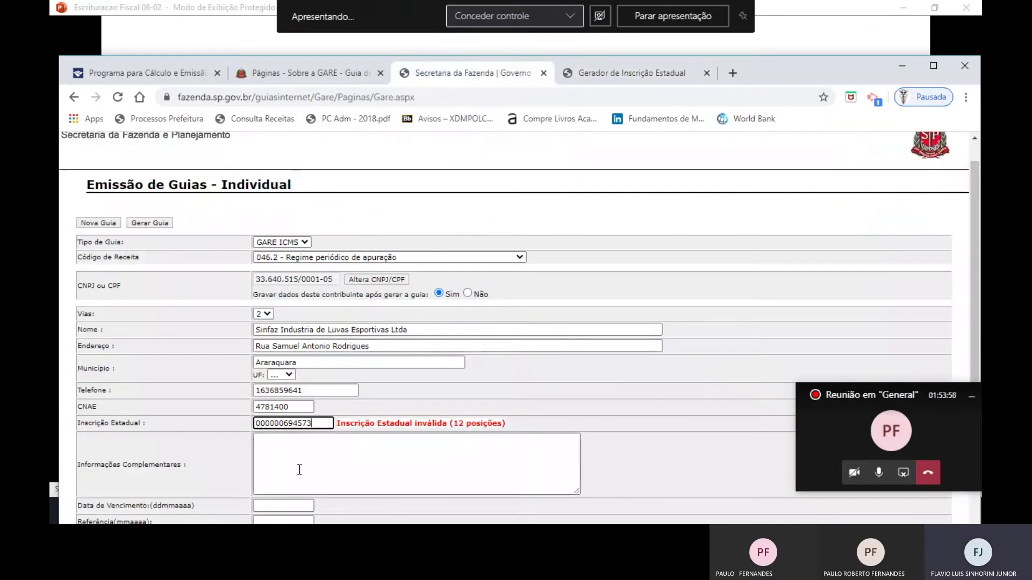
Fix the leading zeros until the 12-digit registration is accepted and formatted.
double_click(282, 425)
click(282, 425)
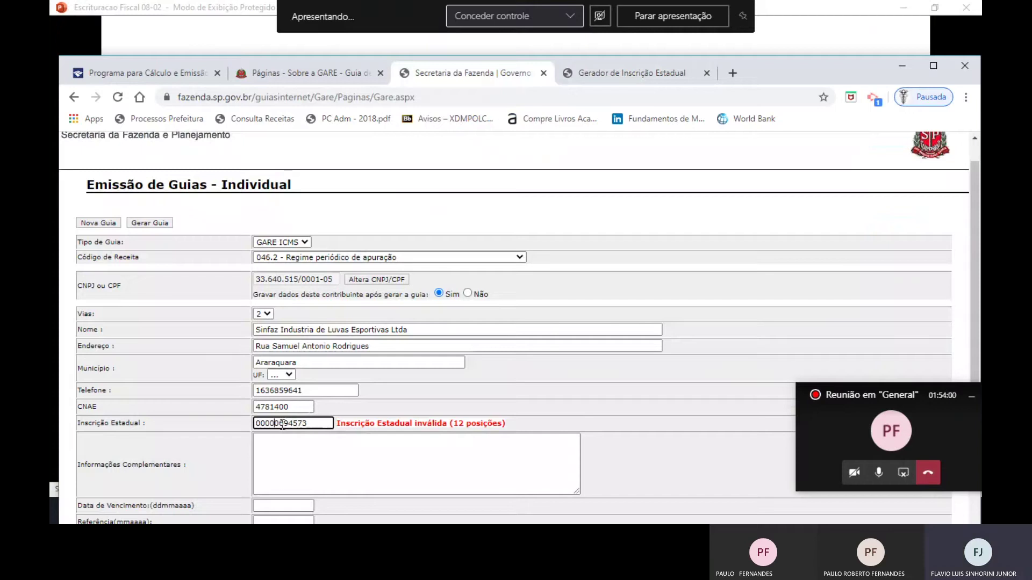
key(BackSpace)
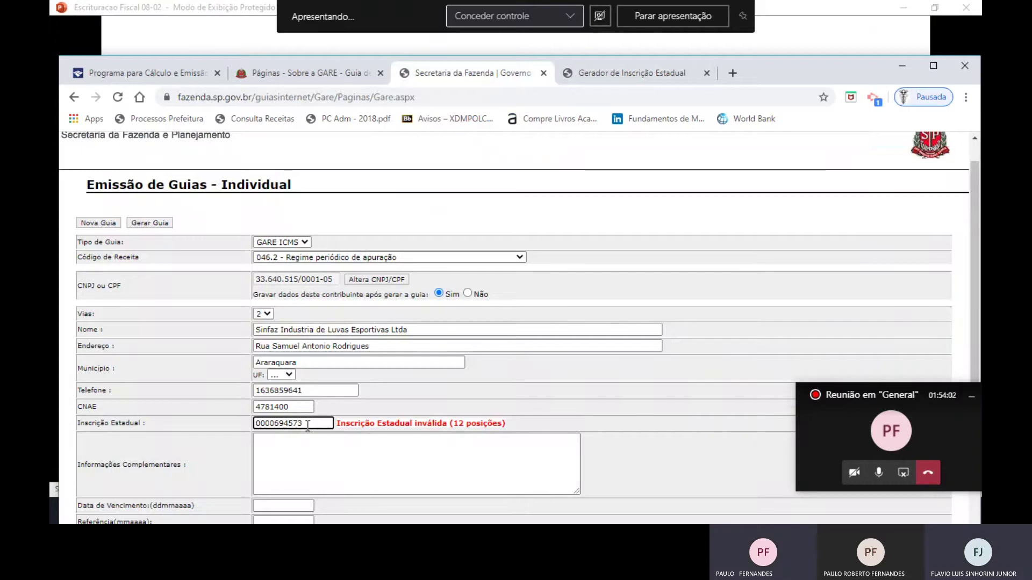
text(5)
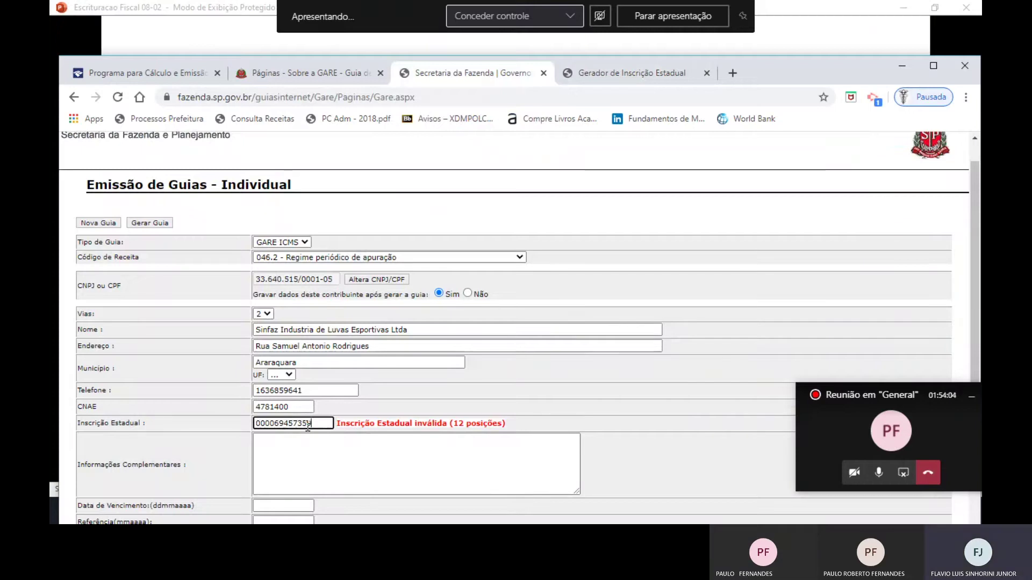
text(9)
key(Home)
key(Delete)
key(Delete)
text(9)
click(266, 425)
key(BackSpace)
text(0)
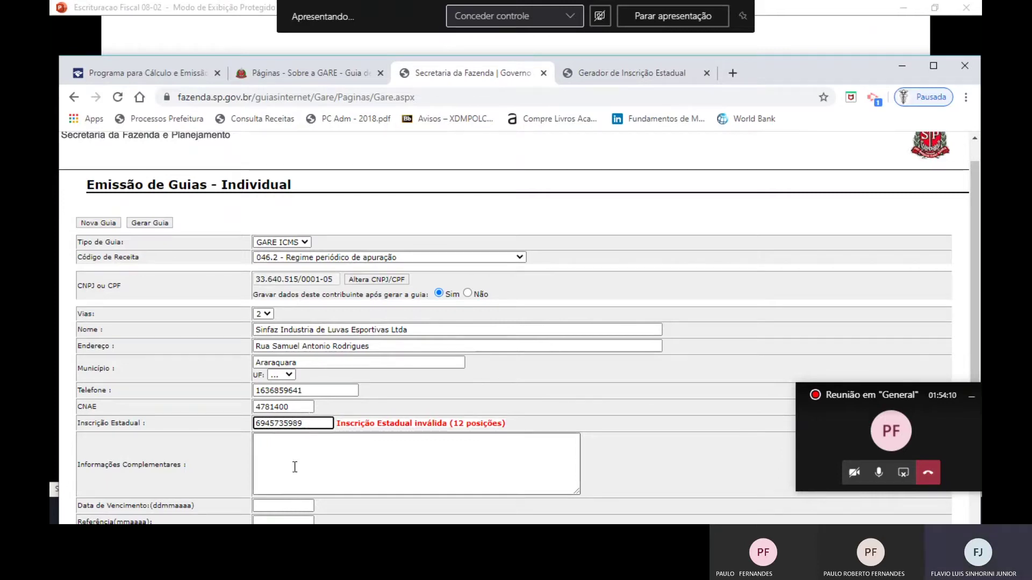
click(307, 478)
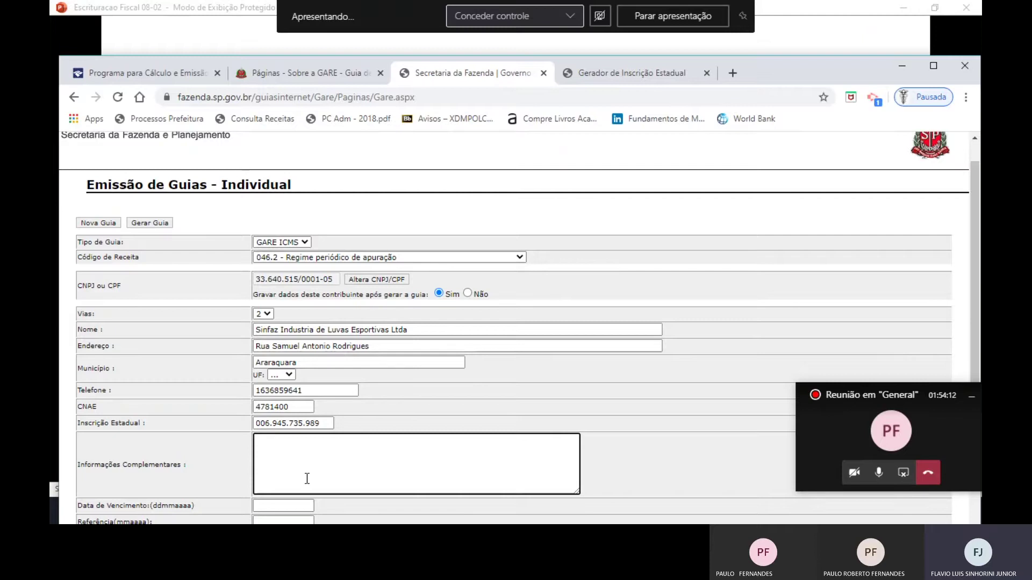
Make a first entry (05005) in Data de Vencimento.
scroll(307, 478, down, 3)
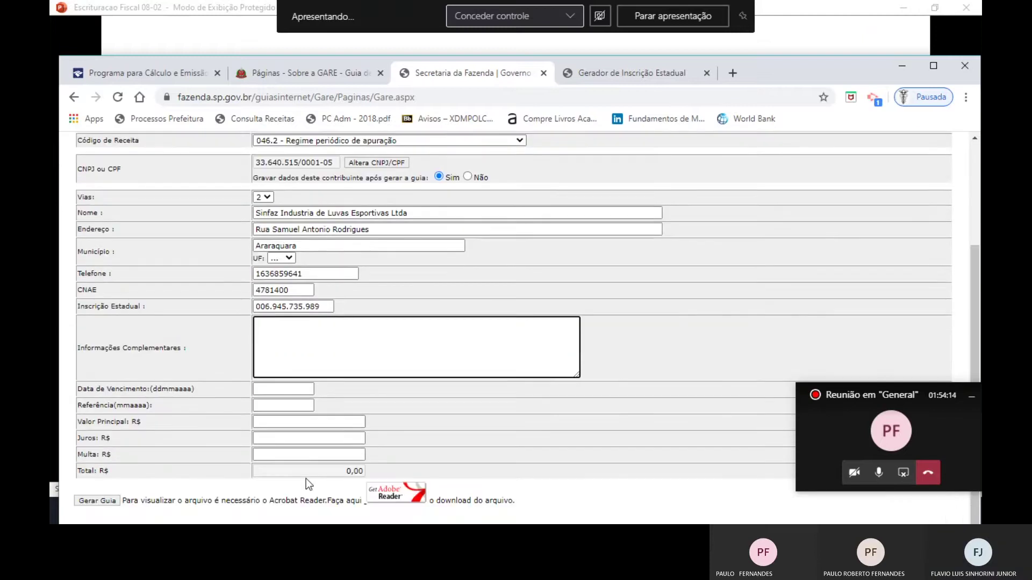
click(273, 392)
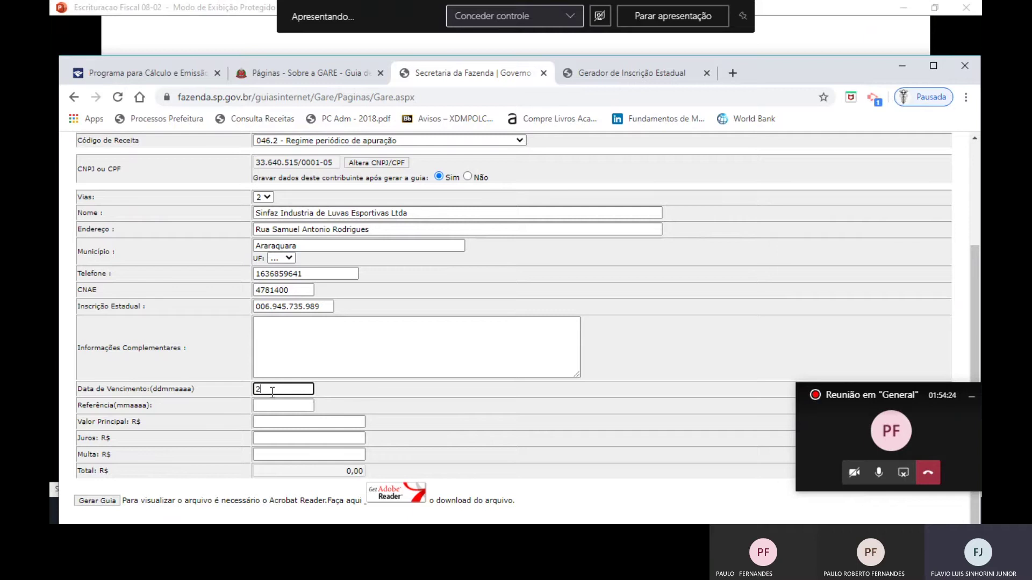
scroll(379, 200, up, 3)
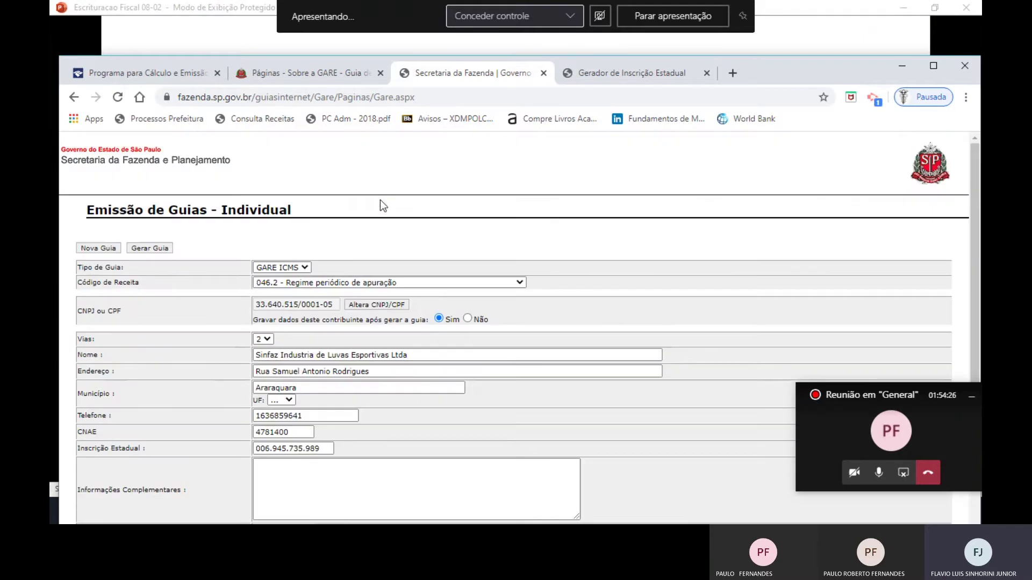
scroll(380, 200, down, 3)
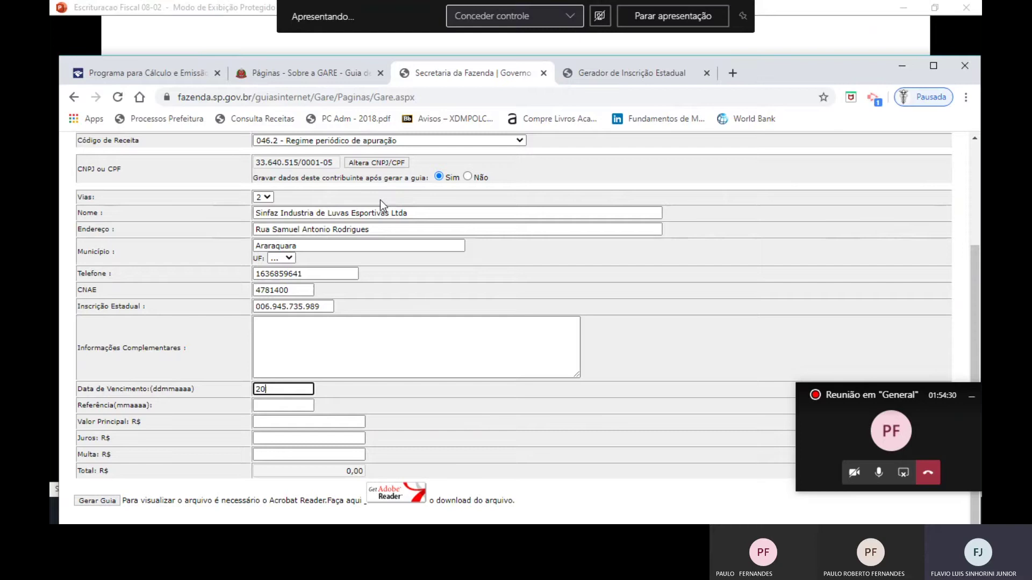
text(05005)
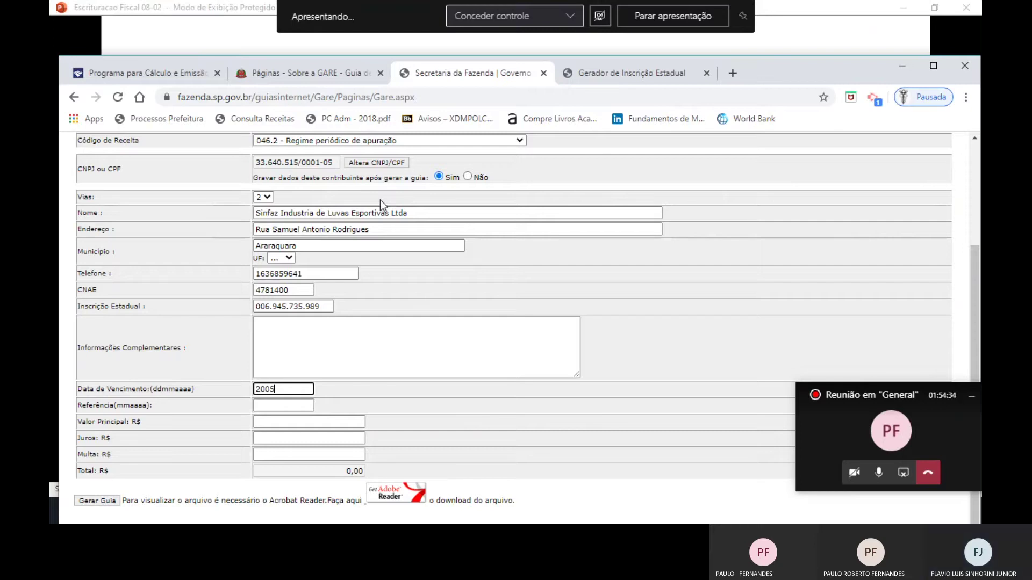
key(Tab)
Correct the due date to 20/05/2020 and start Referência with 04/2020.
key(shift+Tab)
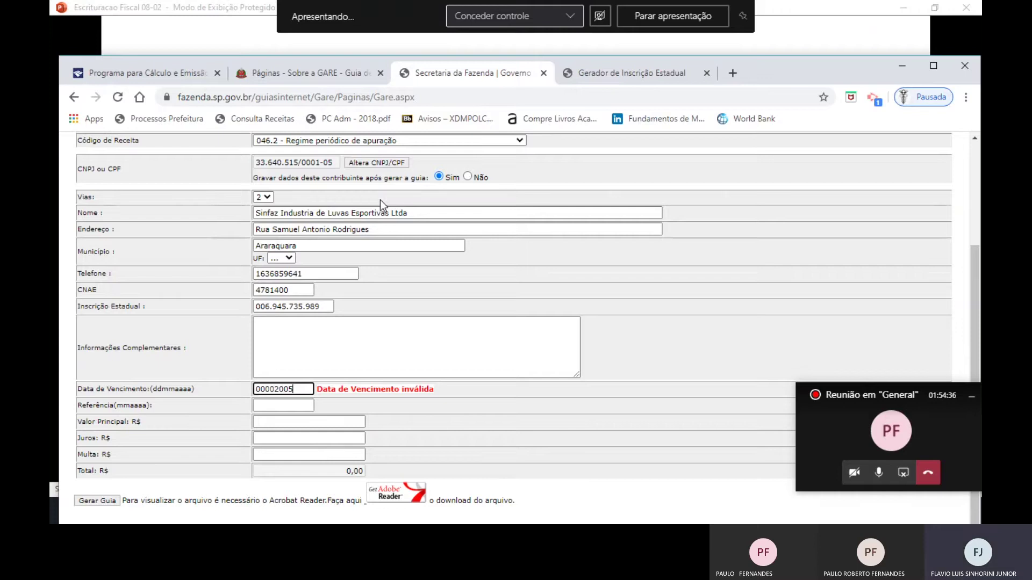
key(BackSpace)
key(BackSpace)
key(BackSpace)
key(BackSpace)
key(BackSpace)
key(BackSpace)
key(BackSpace)
key(BackSpace)
text(20/05/2020)
key(Tab)
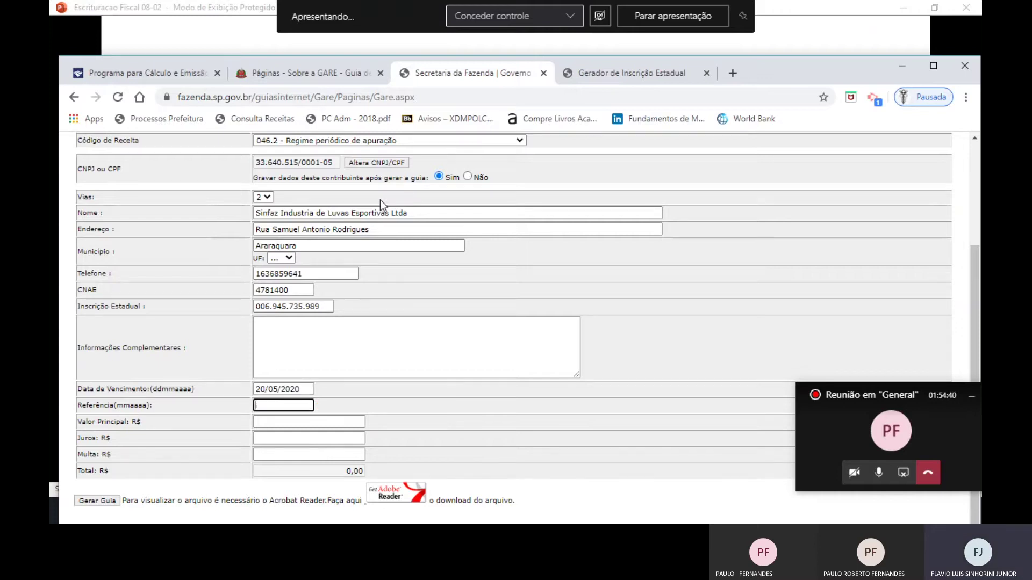
text(042020)
Bring the Escrituração Fiscal File Explorer window forward.
key(Tab)
key(alt+Tab)
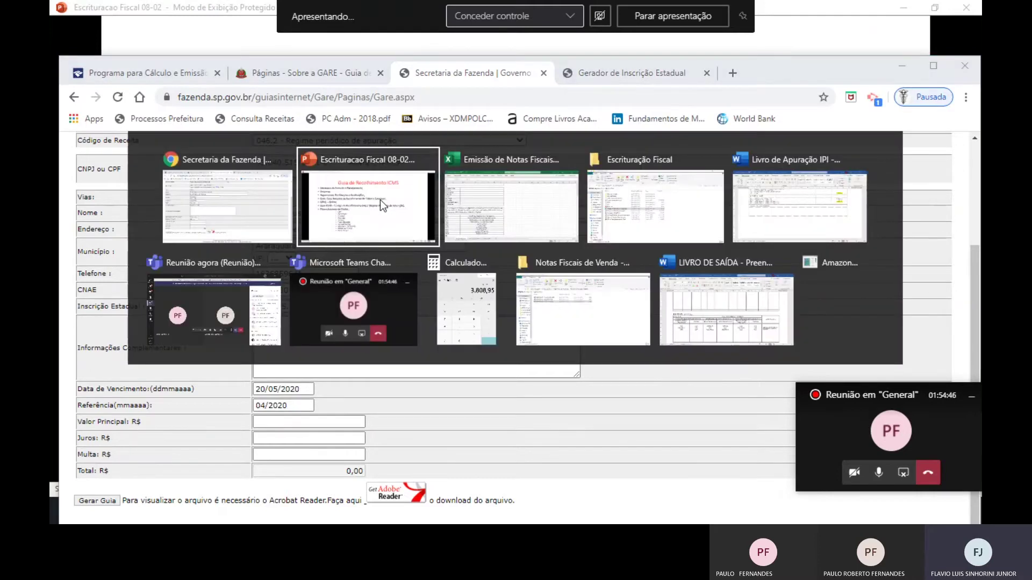
key(alt+Tab)
key(alt+Tab)
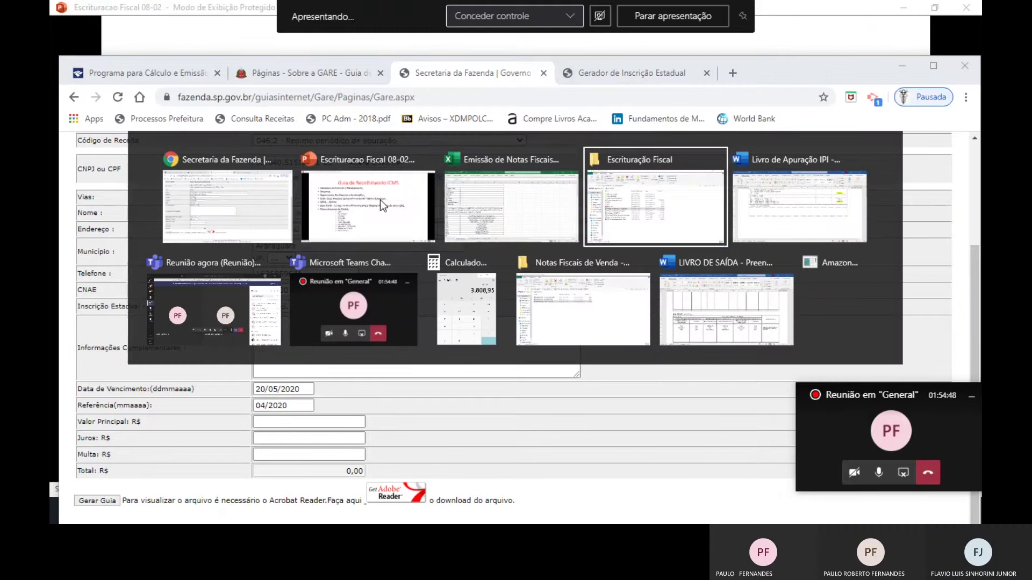
key(alt+shift+Tab)
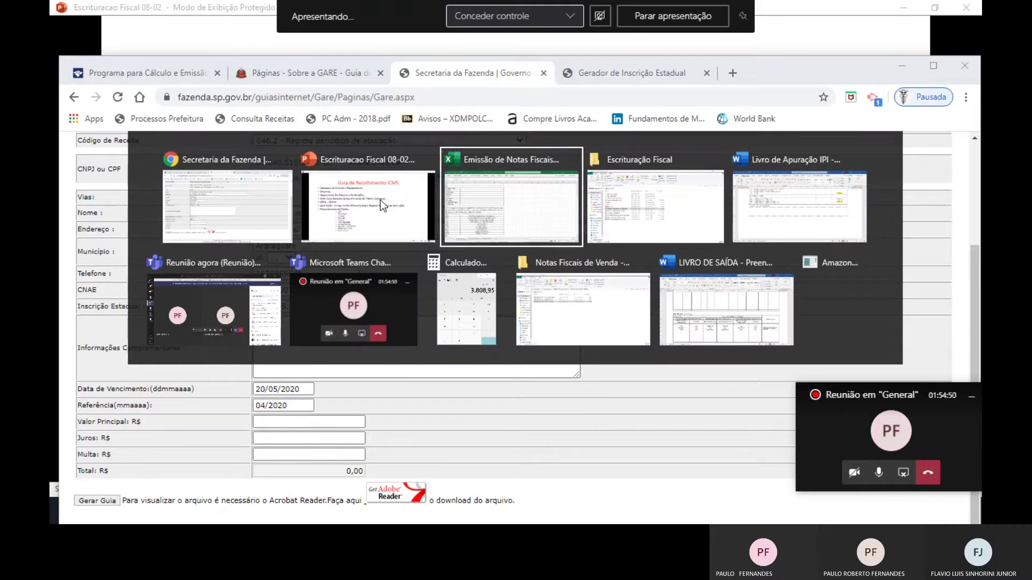
key(alt+shift+Tab)
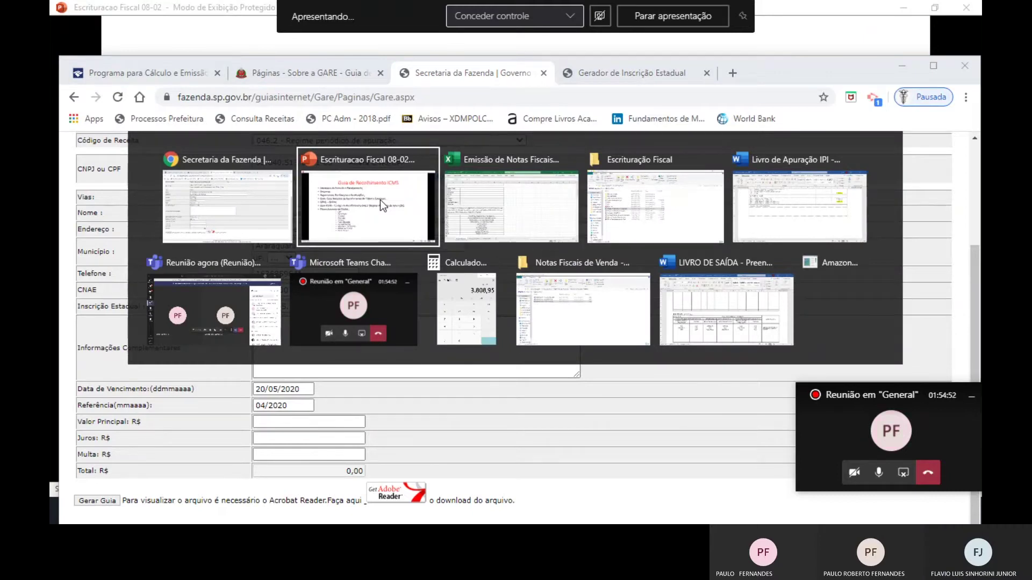
key(alt+Tab)
key(alt+Tab)
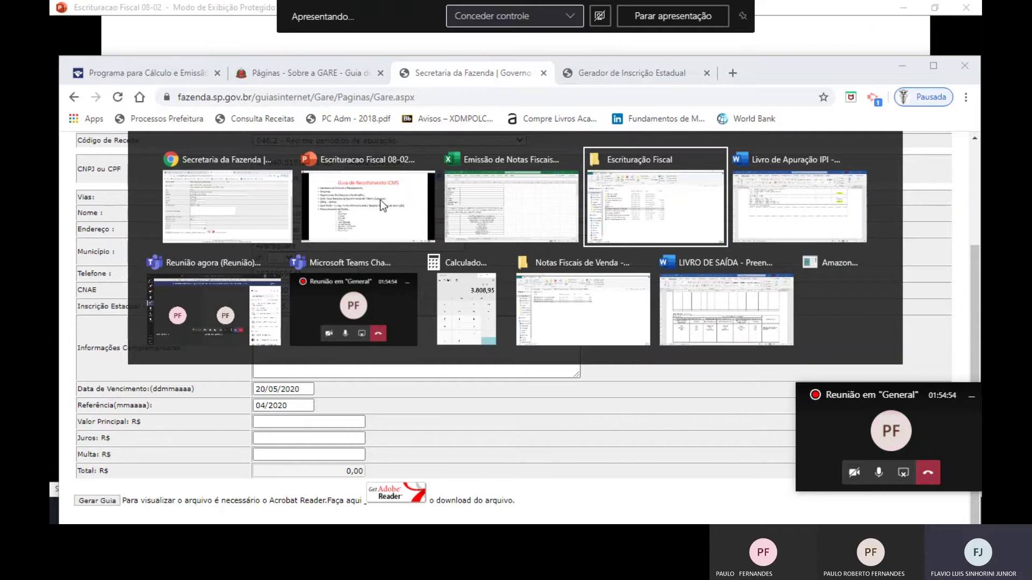
Open the Livros de Apuração folder and its Livro de Apuração ICMS document.
key(Down)
key(Down)
key(Down)
key(Down)
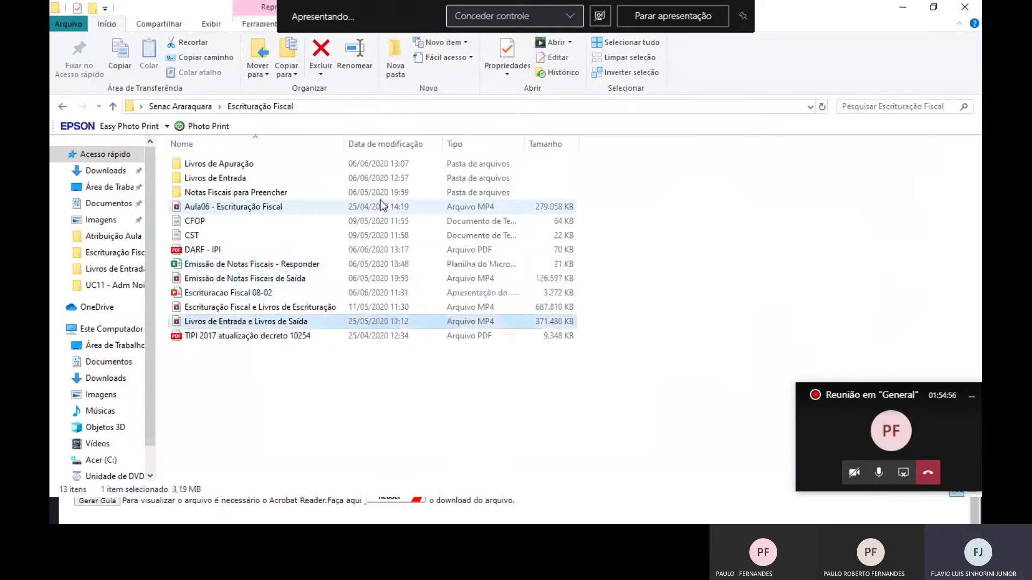
key(Up)
key(Up)
key(Up)
key(Up)
key(Up)
key(Up)
key(Up)
key(Up)
key(Up)
key(Up)
key(Up)
key(Return)
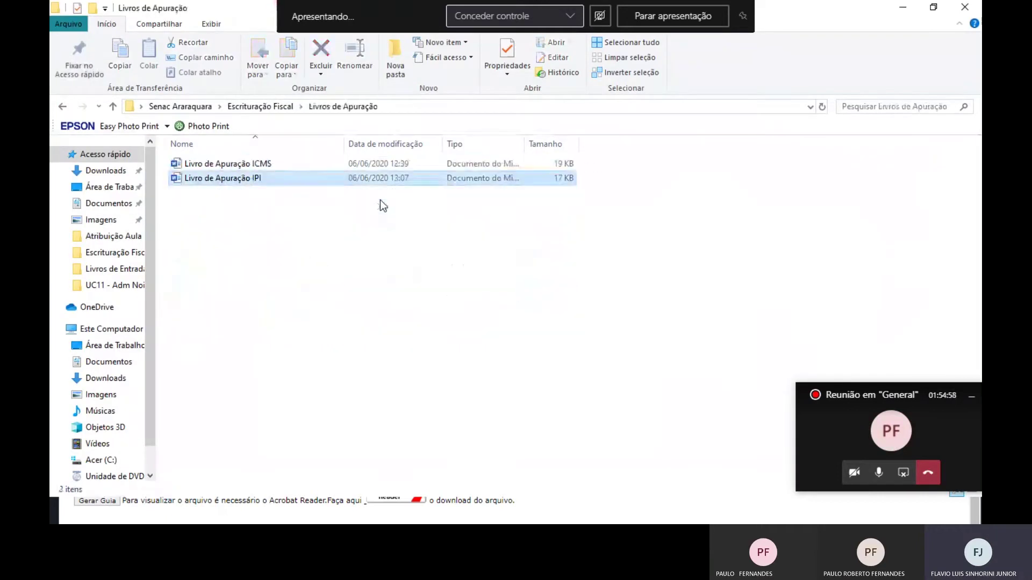
key(Return)
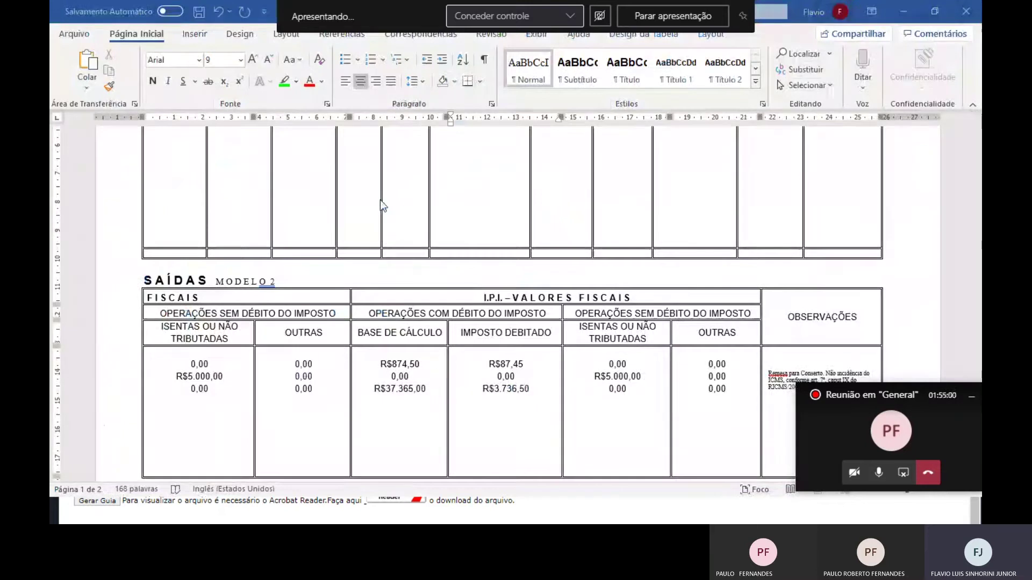
scroll(479, 275, down, 5)
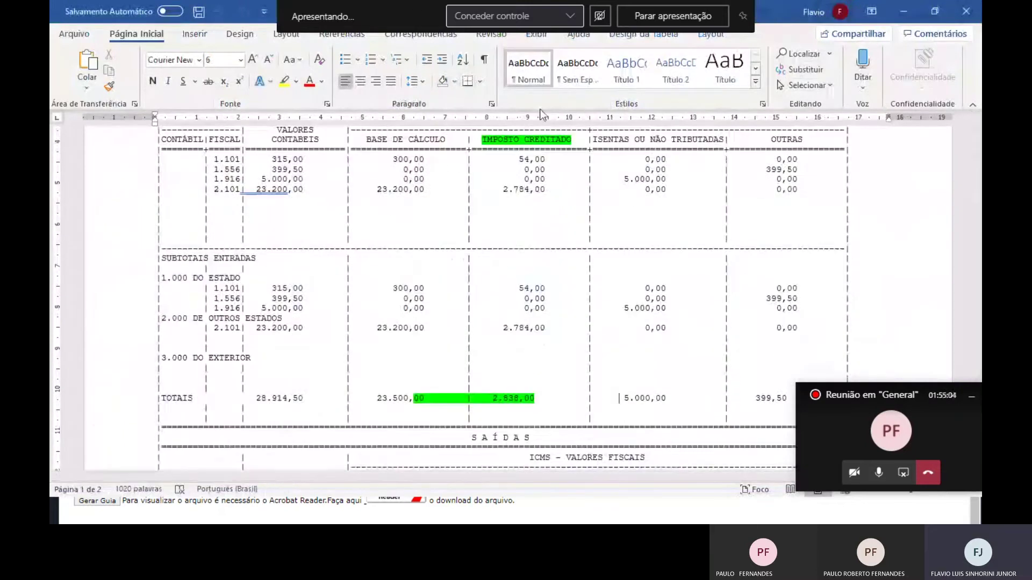
key(Down)
key(Down)
key(Down)
key(Down)
key(Down)
key(Down)
key(Down)
key(Down)
key(Down)
key(Down)
key(Down)
key(Down)
key(Down)
key(Down)
key(Down)
key(Down)
key(Down)
key(Down)
key(Down)
key(Down)
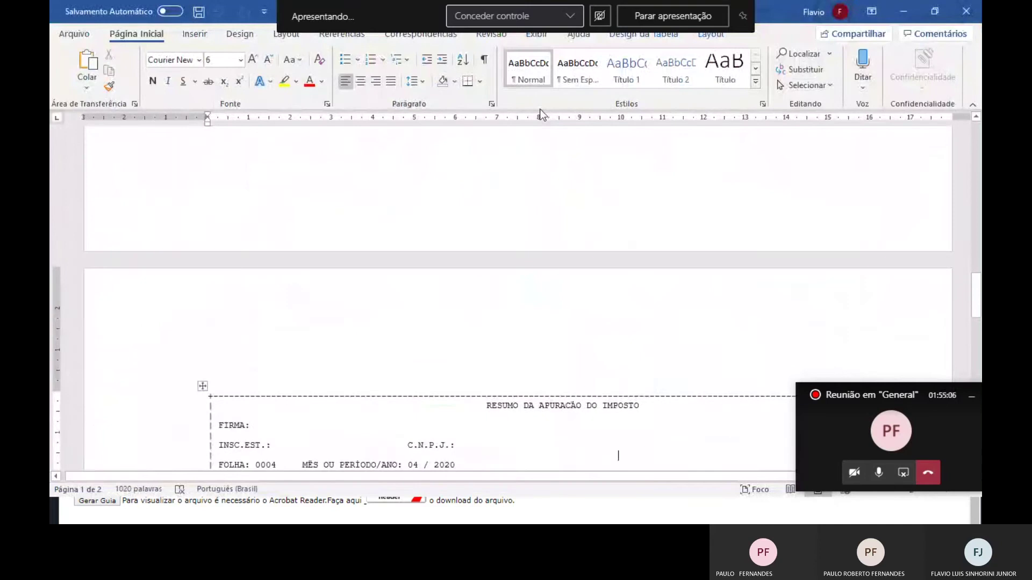
key(Up)
key(Down)
key(Down)
key(Down)
key(Down)
key(Down)
key(Down)
key(Down)
key(Down)
key(Down)
key(Down)
key(Down)
key(Down)
key(Down)
key(Down)
key(Down)
key(Down)
key(Down)
key(Down)
key(Down)
key(Down)
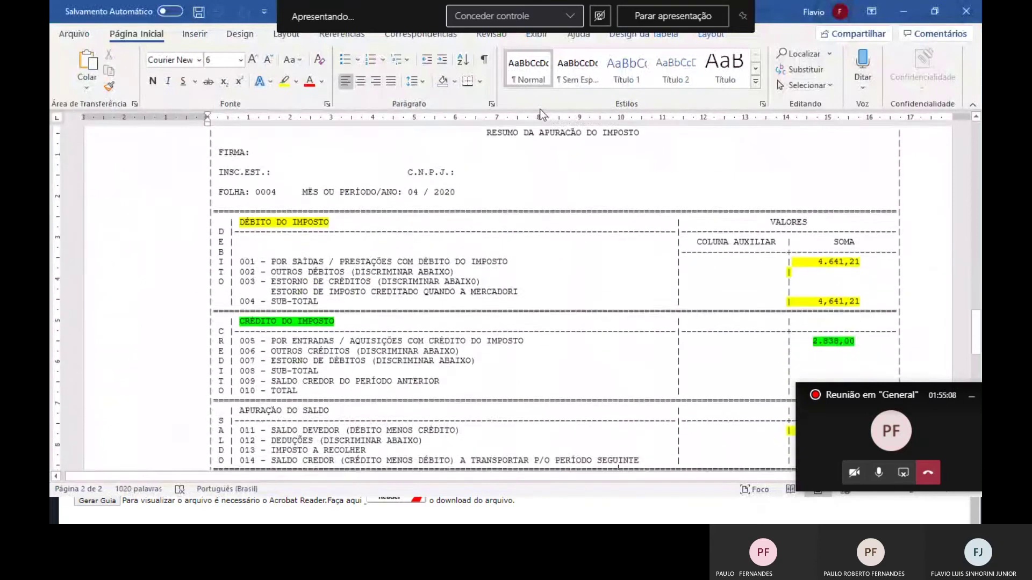
key(Down)
key(Down)
key(Down)
key(Down)
key(Down)
key(Down)
key(Down)
key(Down)
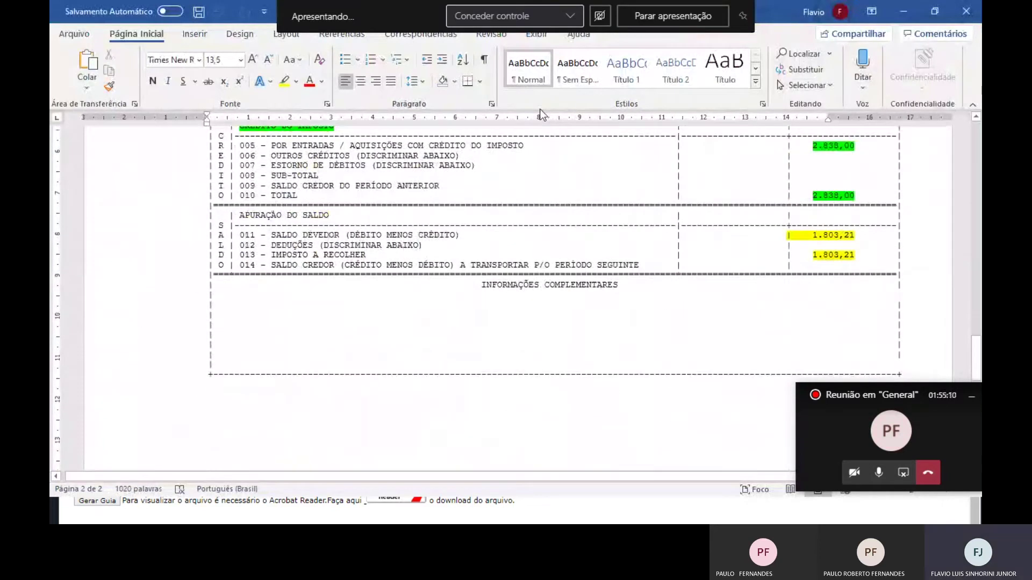
Enter 1.803,21 as the Valor Principal.
key(alt+Tab)
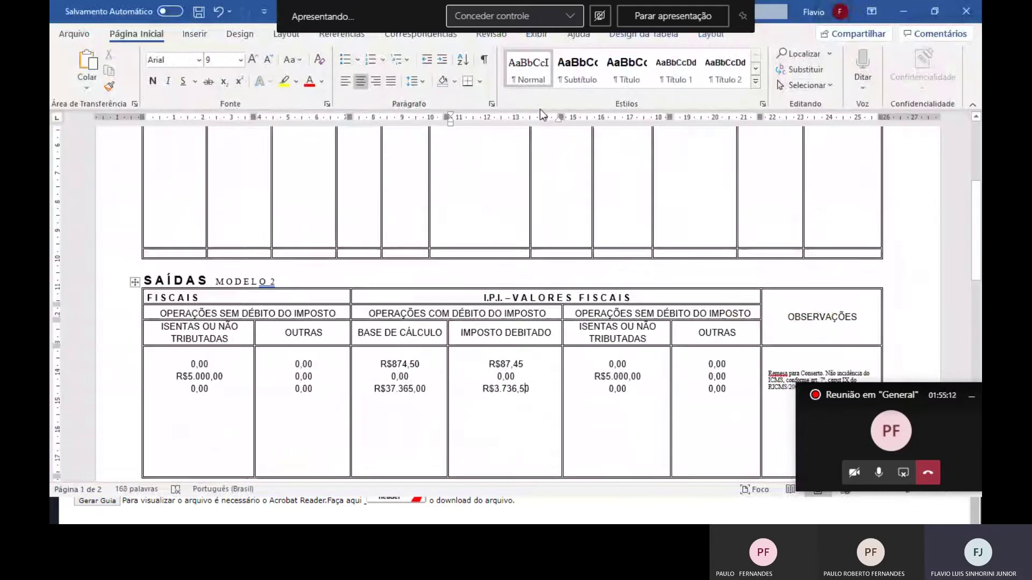
key(alt+Tab)
key(alt+Tab)
key(Tab)
key(Tab)
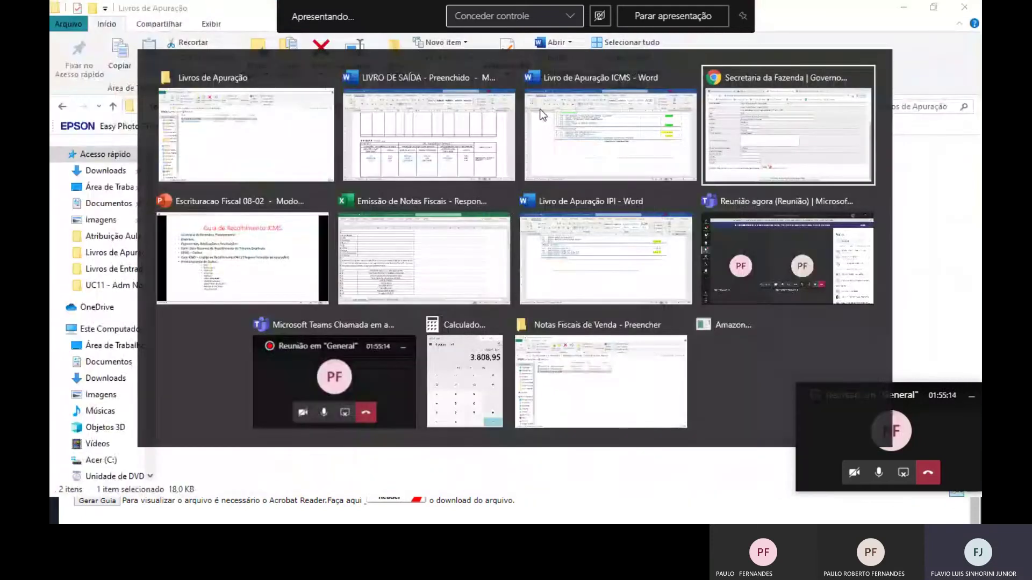
text(1.8)
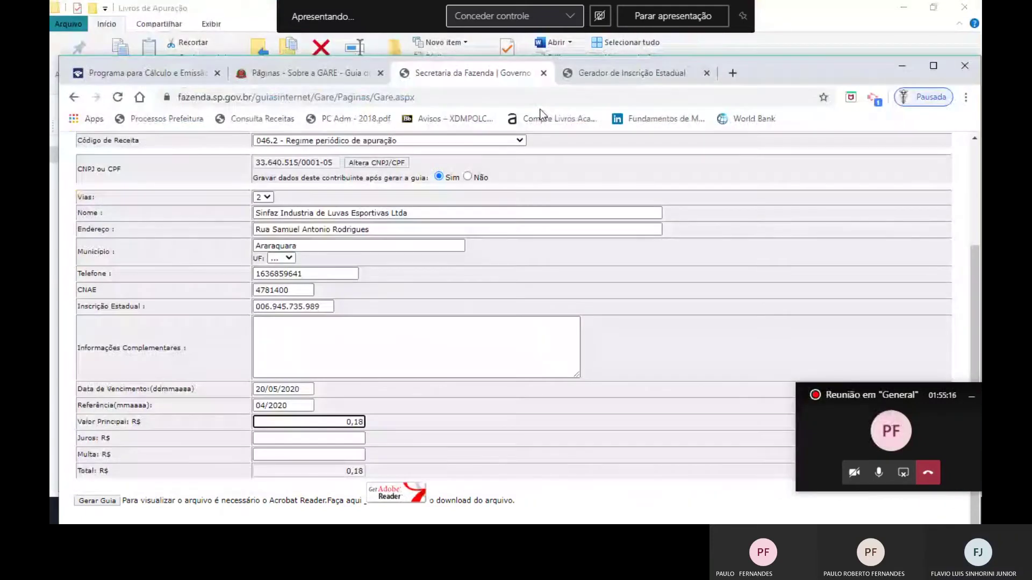
text(03,21)
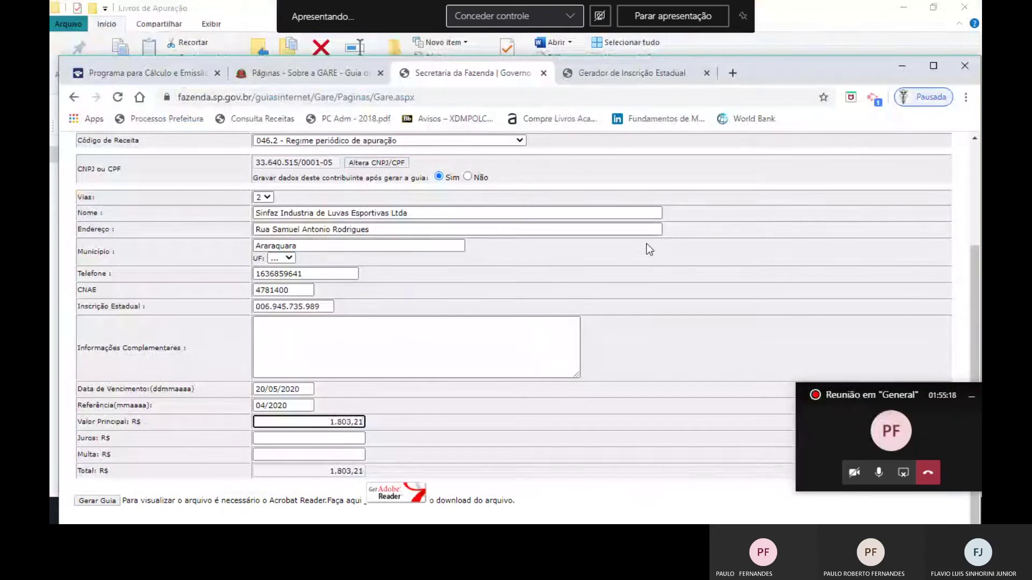
Verify the amount in the Livro de Apuração ICMS document, then maximise the browser.
key(alt+Tab)
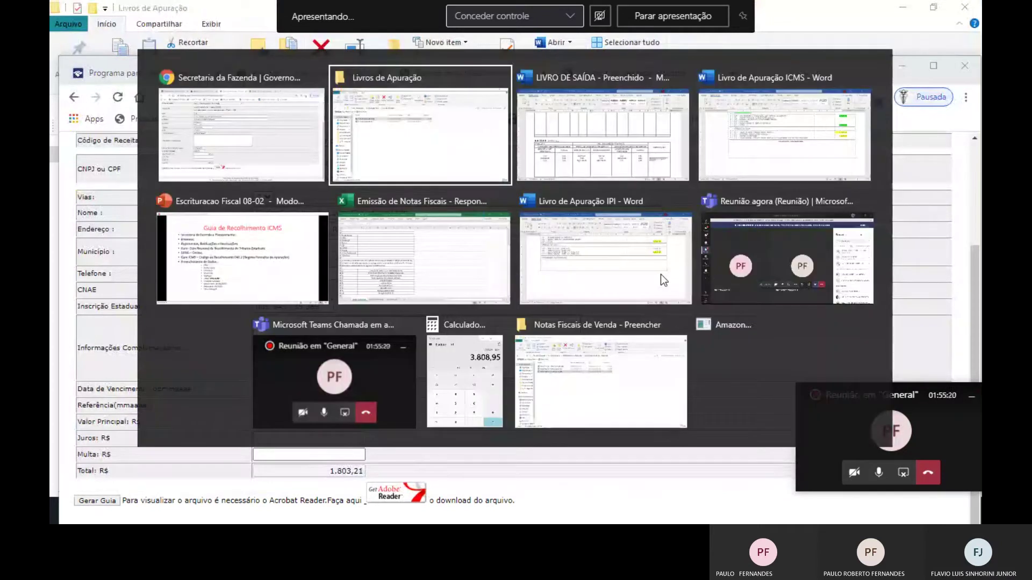
key(Tab)
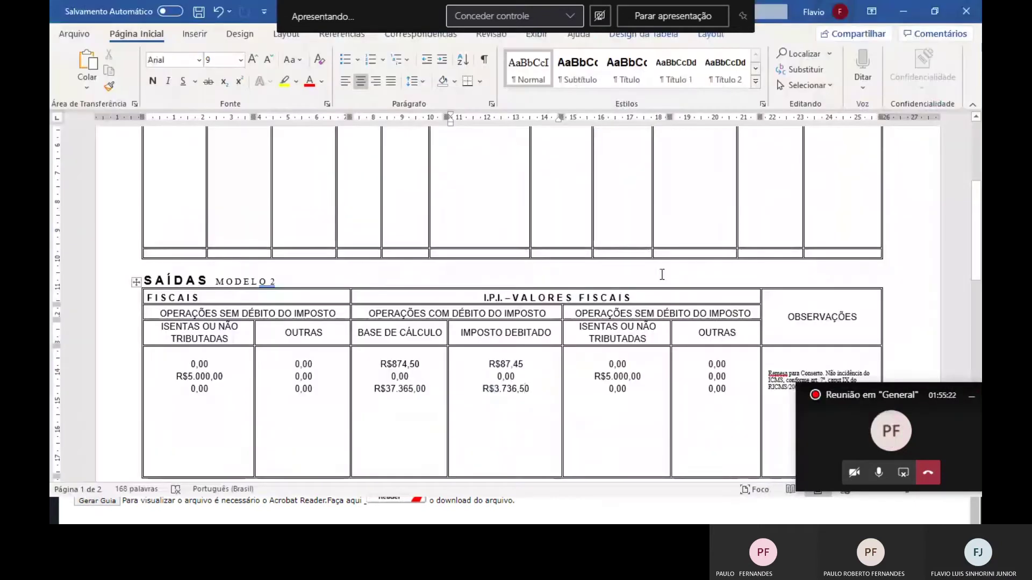
key(alt+Tab)
key(Tab)
key(Tab)
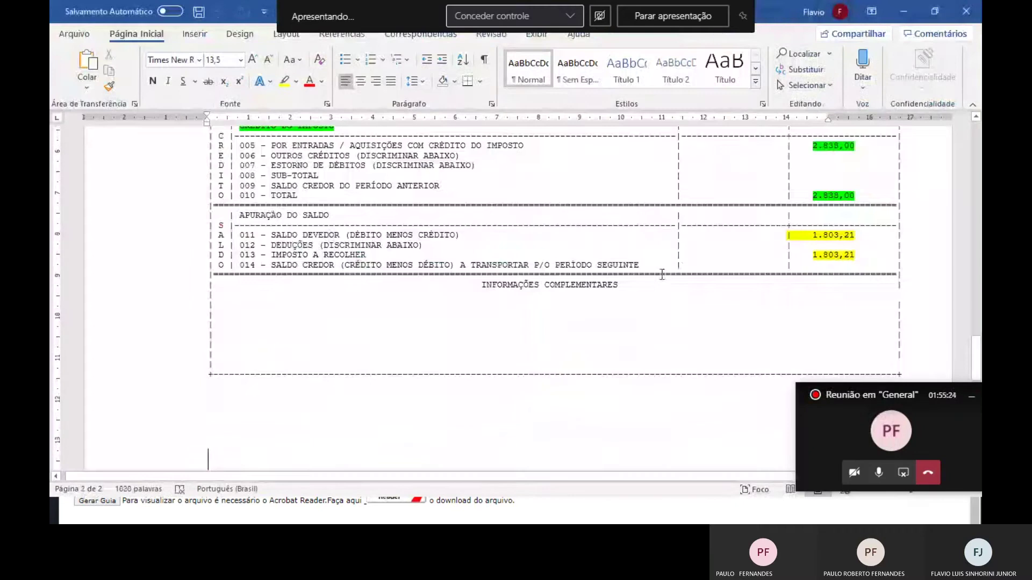
key(alt+Tab)
key(Tab)
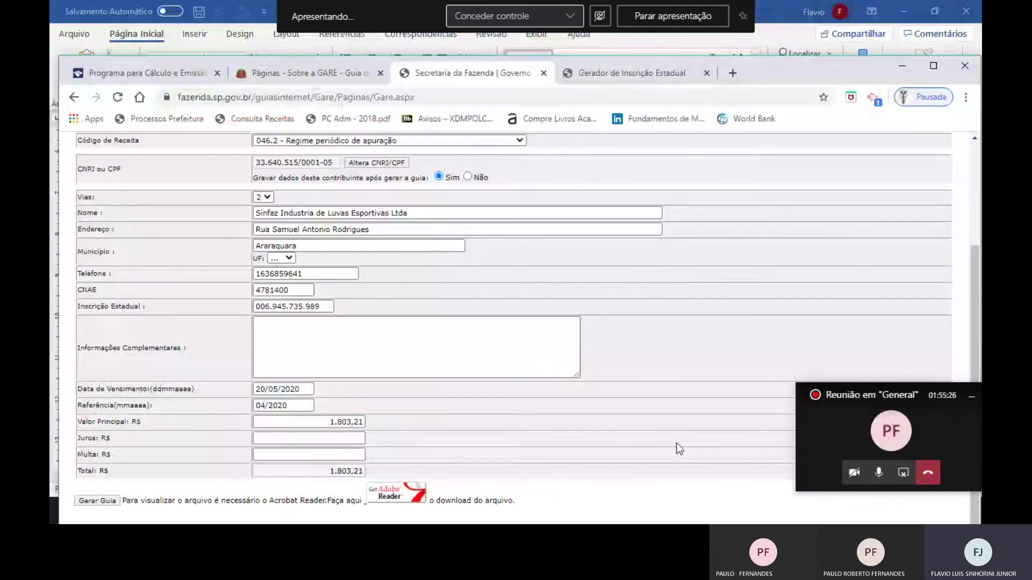
scroll(679, 449, up, 1)
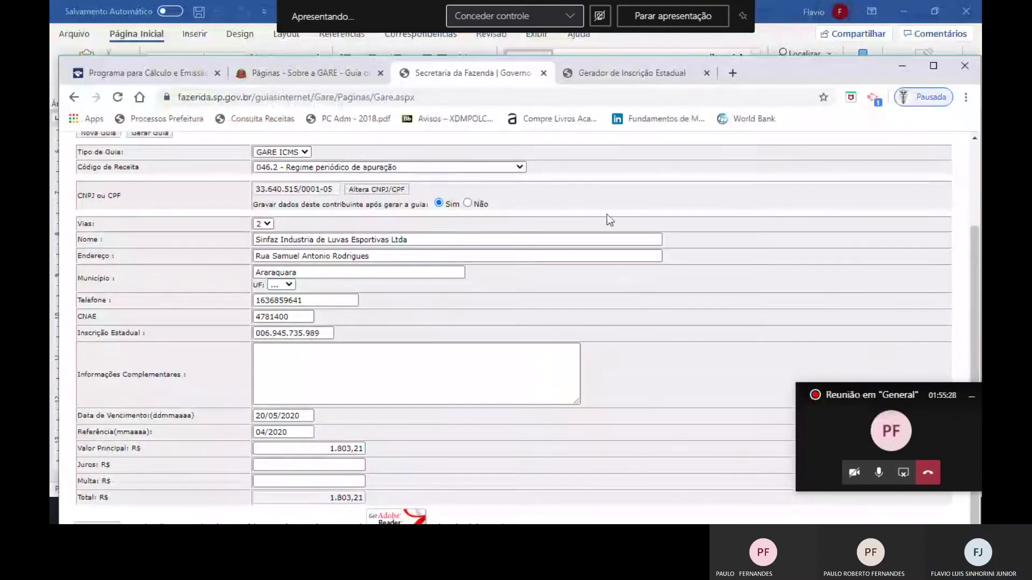
key(ctrl+l)
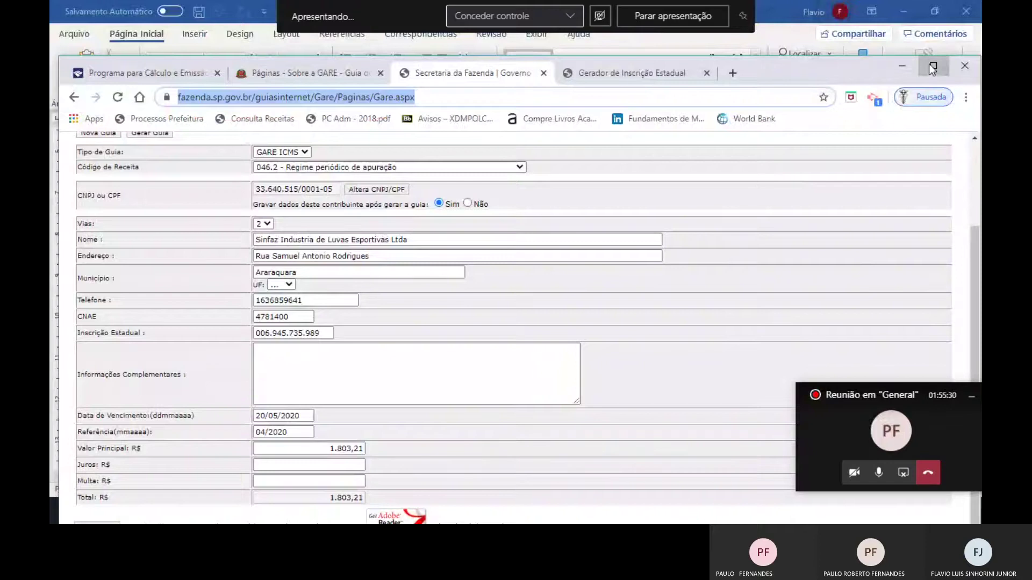
click(933, 65)
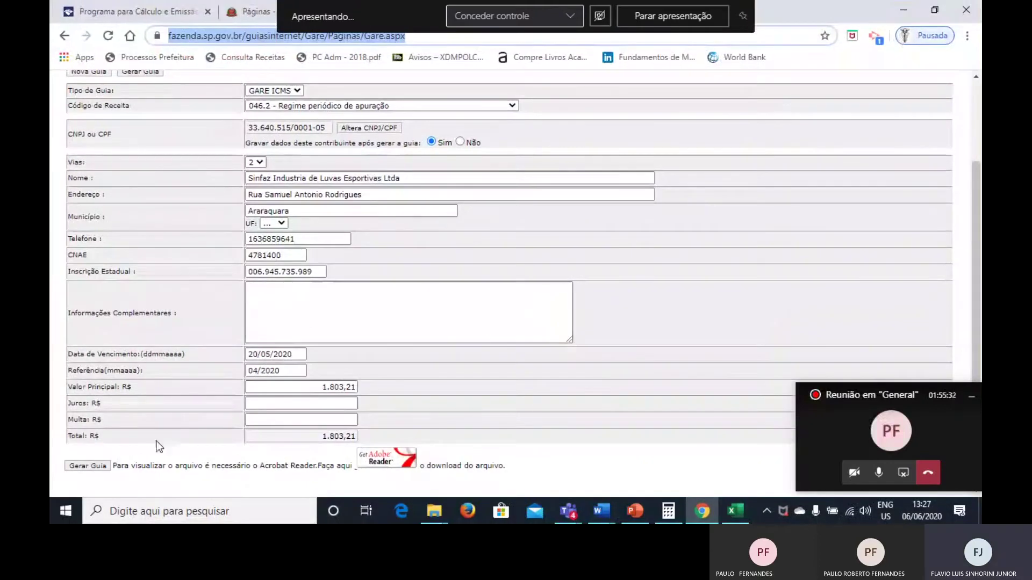
Try to generate the 046.2 GARE guide and dismiss the missing-UF warning.
click(68, 472)
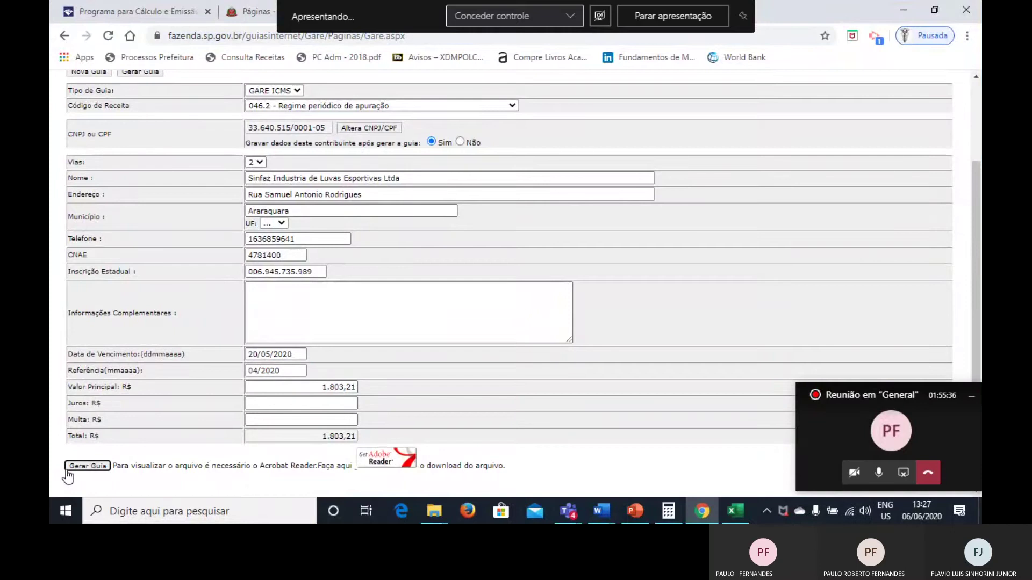
click(81, 471)
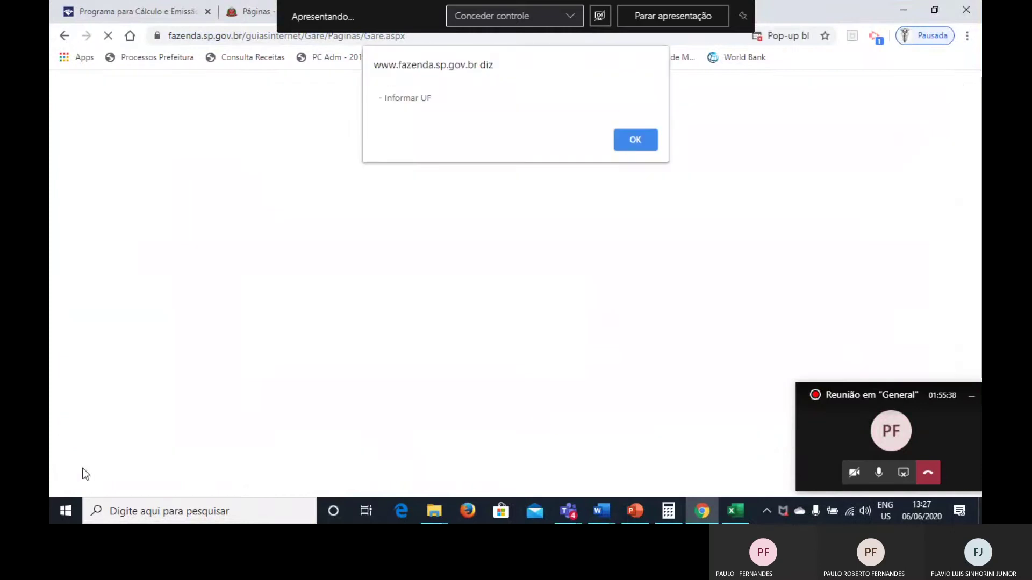
click(639, 139)
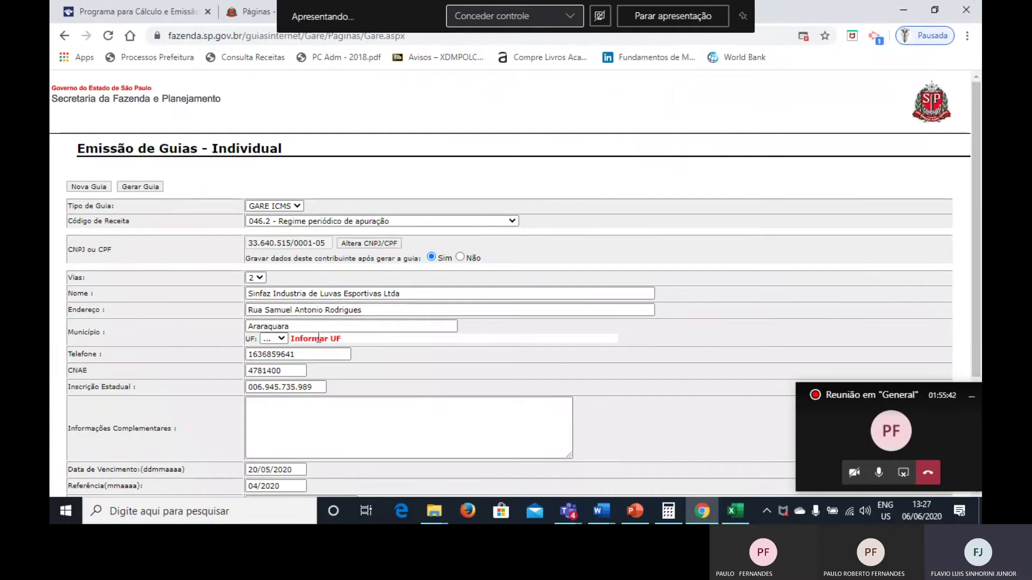
Set UF to SP, generate the guide again, and check the blocked pop-up.
click(276, 339)
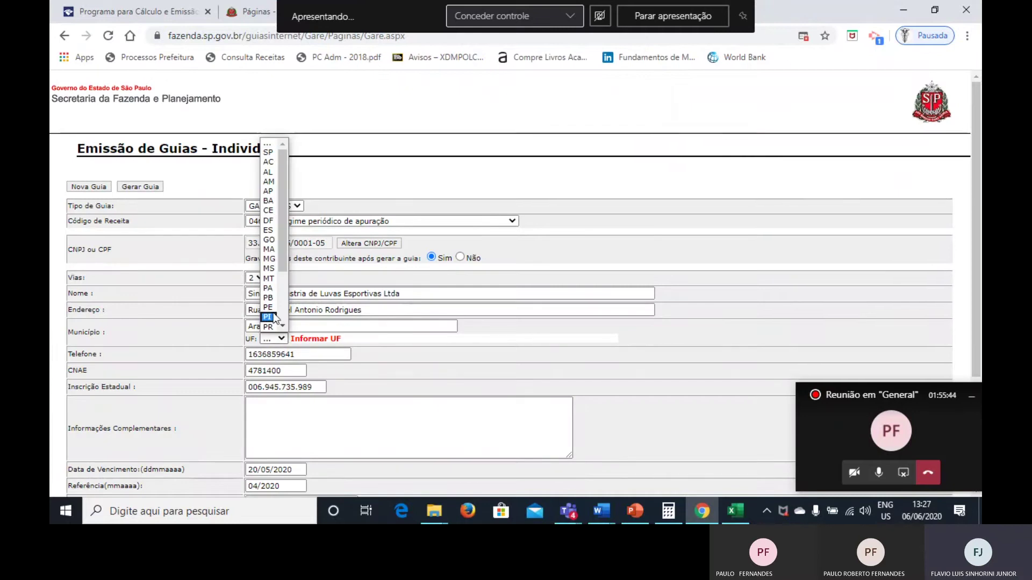
click(274, 155)
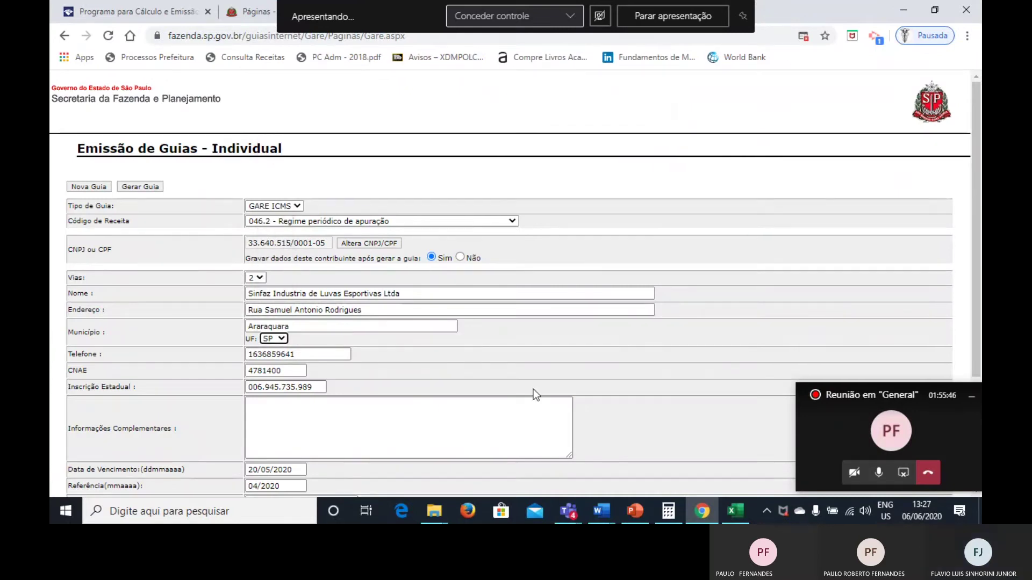
scroll(533, 389, down, 3)
click(98, 424)
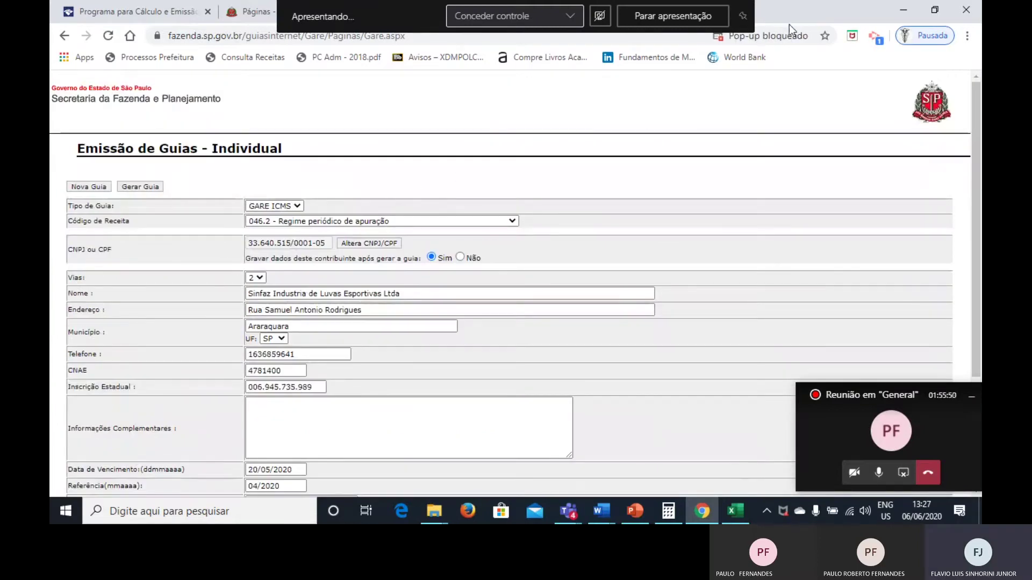
click(792, 36)
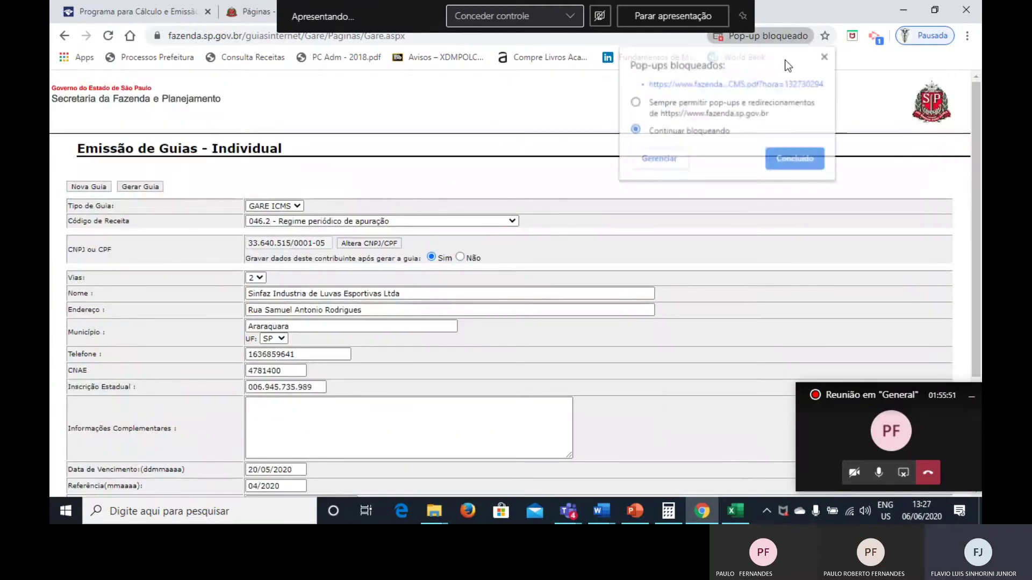
Open the blocked GareICMS.pdf maximized and review both 046-2 copies totalling 1.803,21.
click(741, 84)
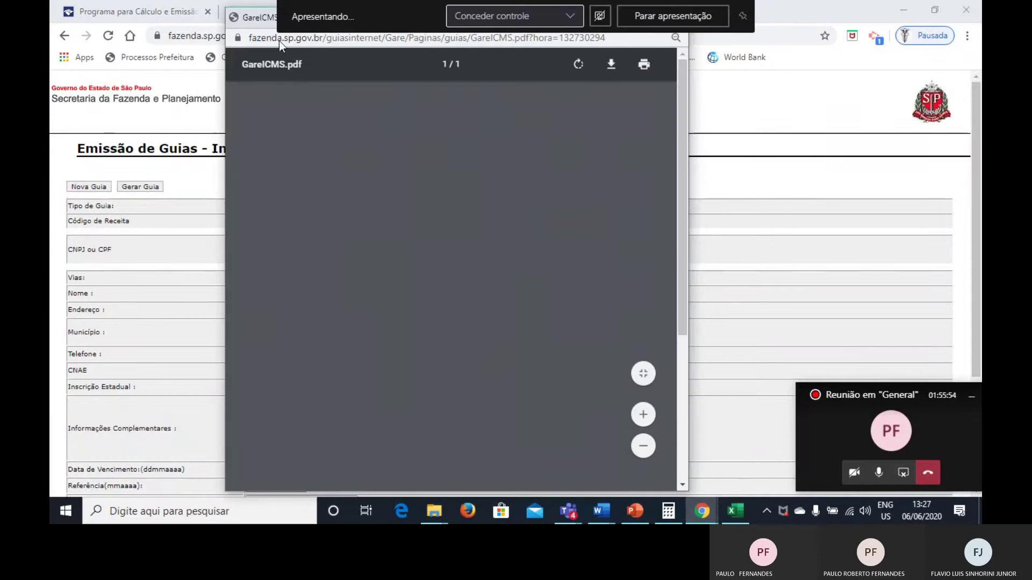
double_click(243, 13)
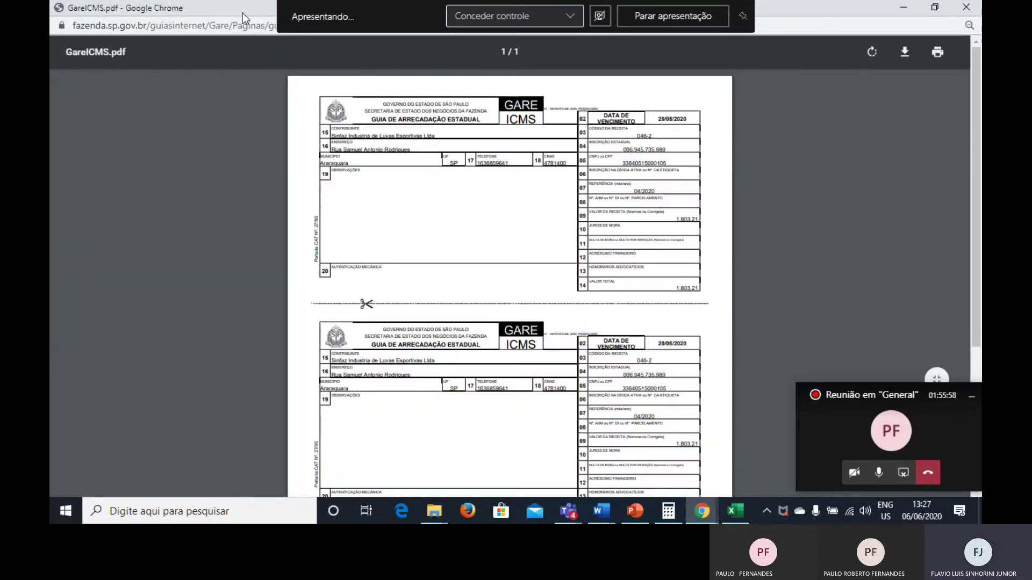
ctrl+scroll(494, 172, up, 2)
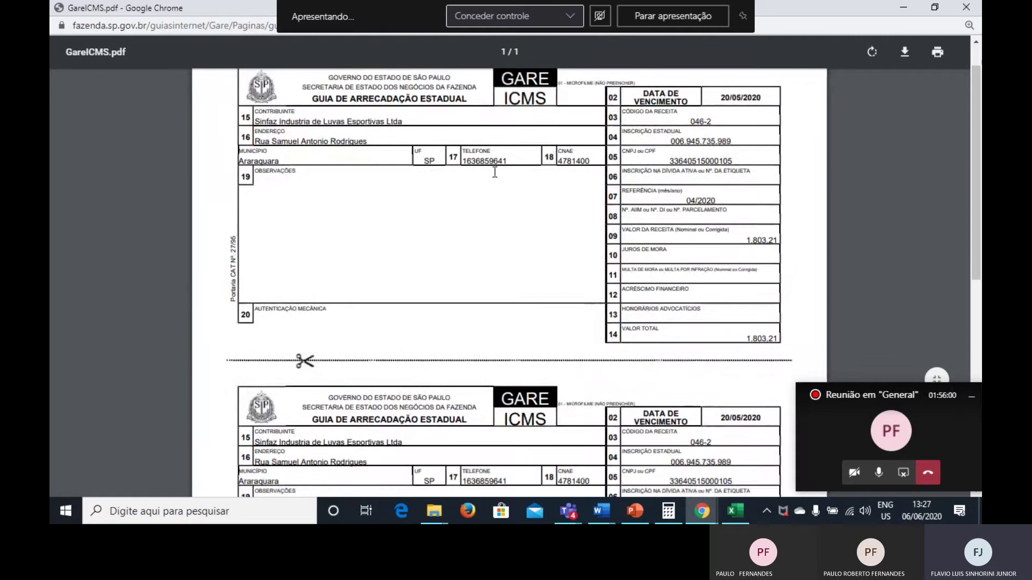
scroll(494, 172, up, 1)
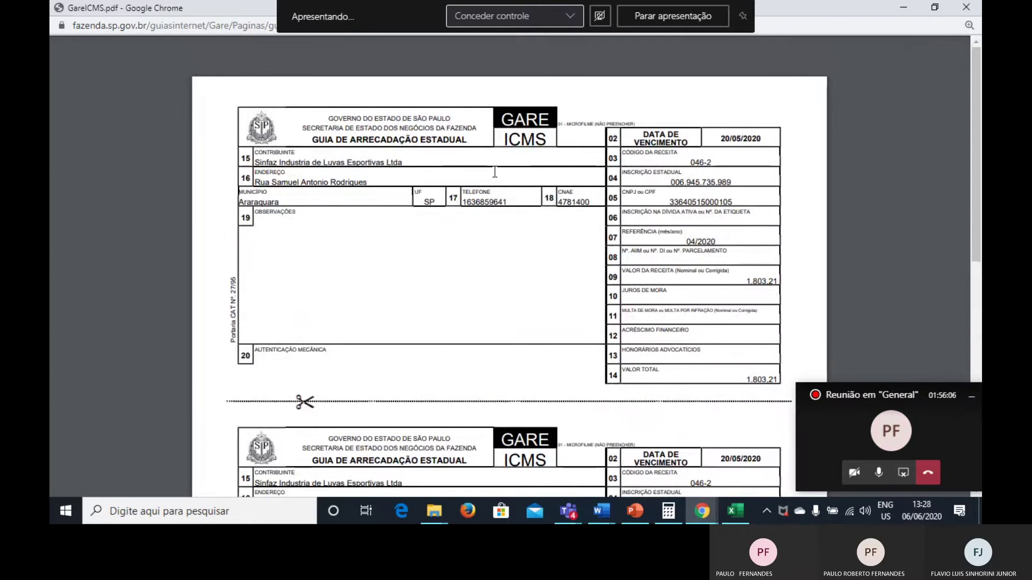
scroll(495, 172, down, 3)
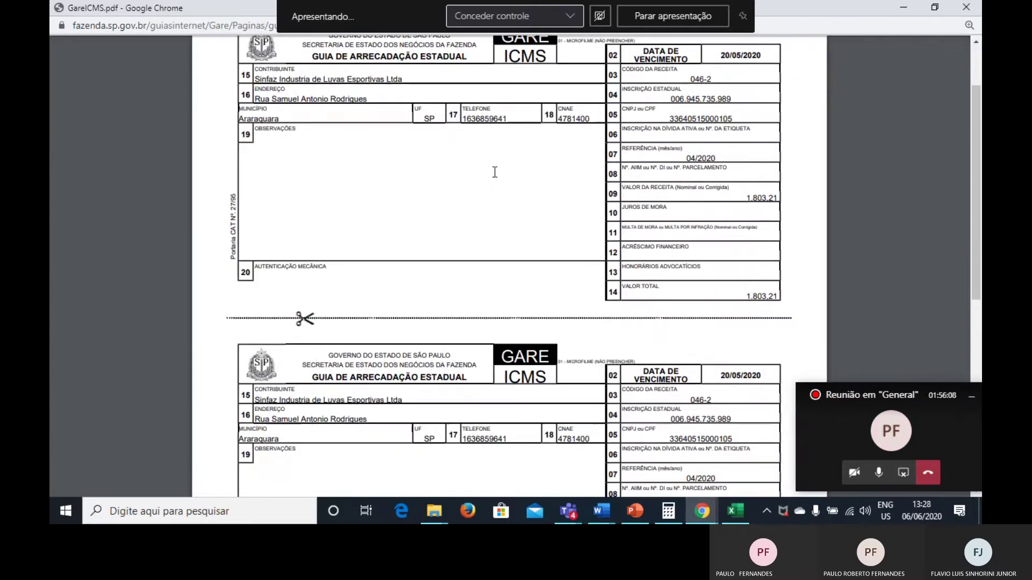
scroll(495, 172, down, 7)
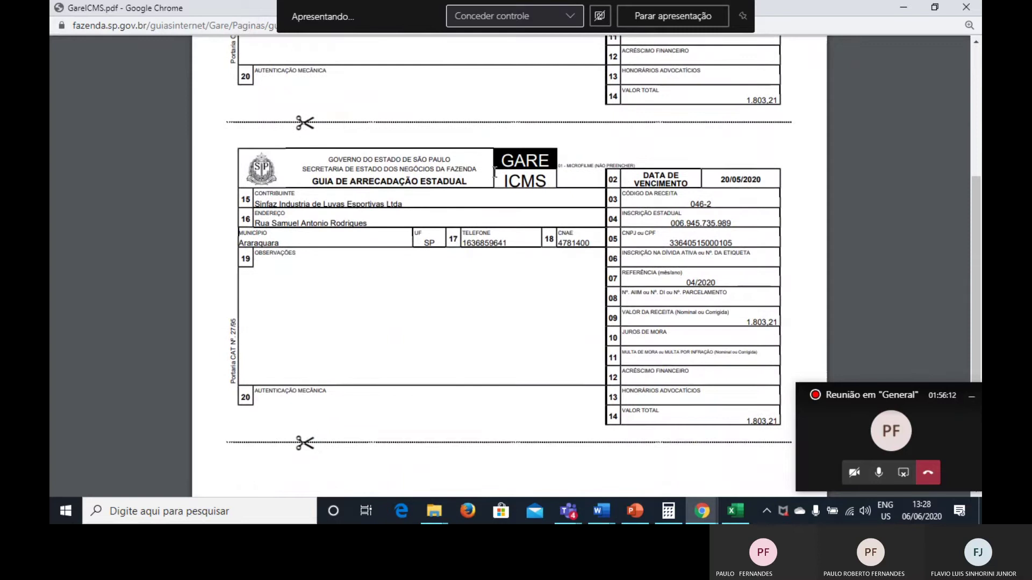
scroll(494, 172, up, 10)
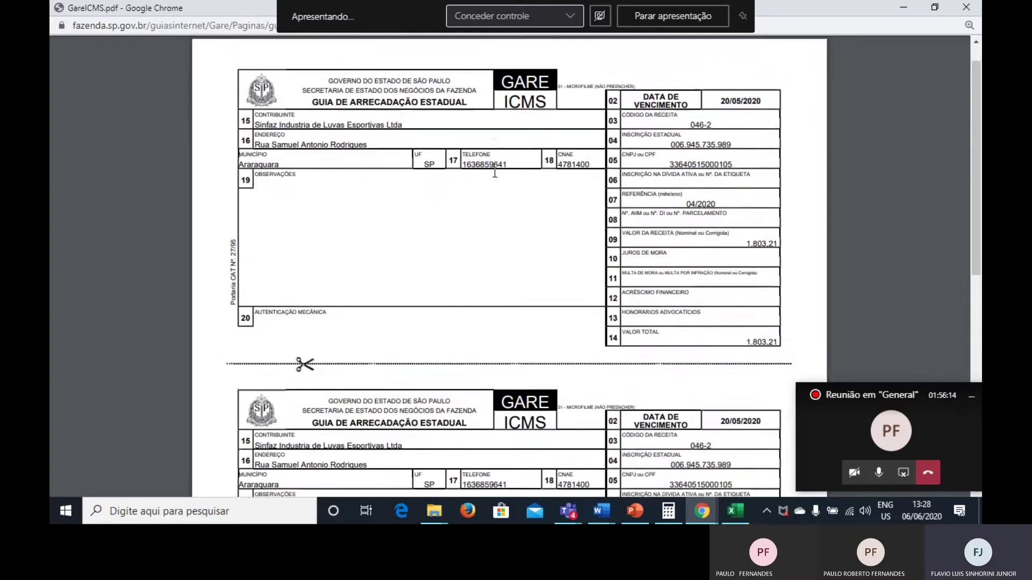
right_click(494, 173)
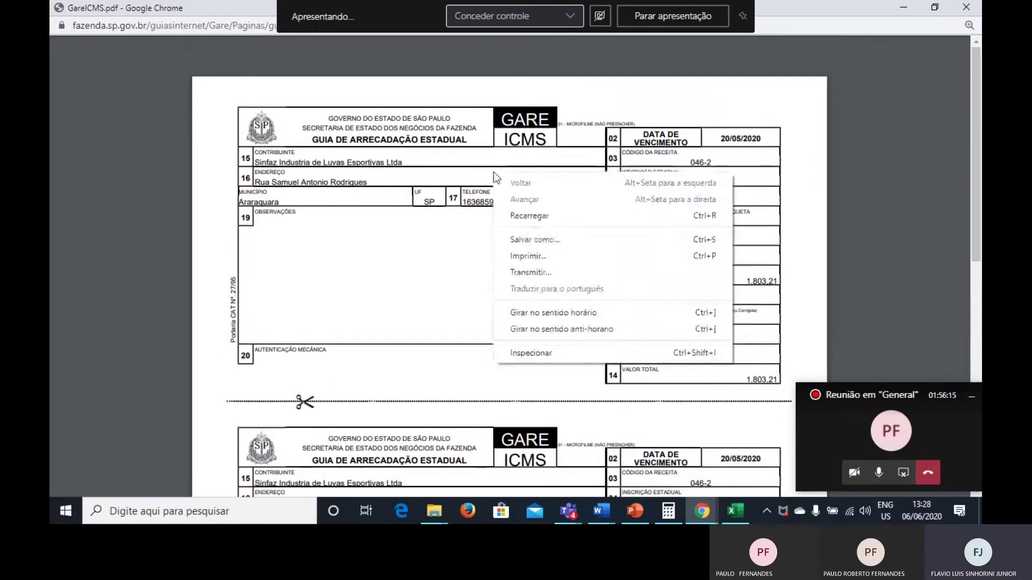
Save the PDF under the default name GareICMS in the Escrituração Fiscal folder.
click(537, 241)
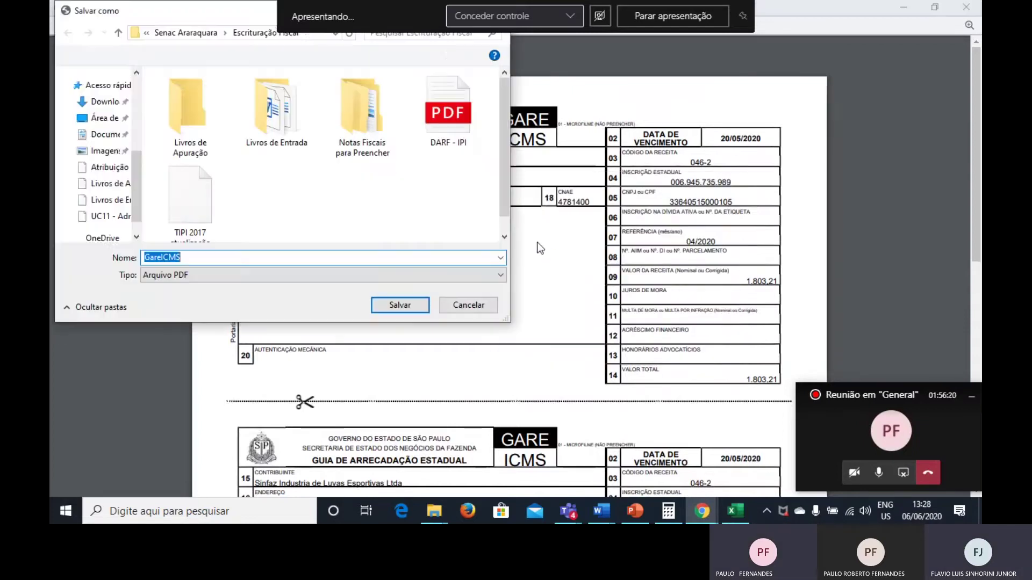
click(259, 256)
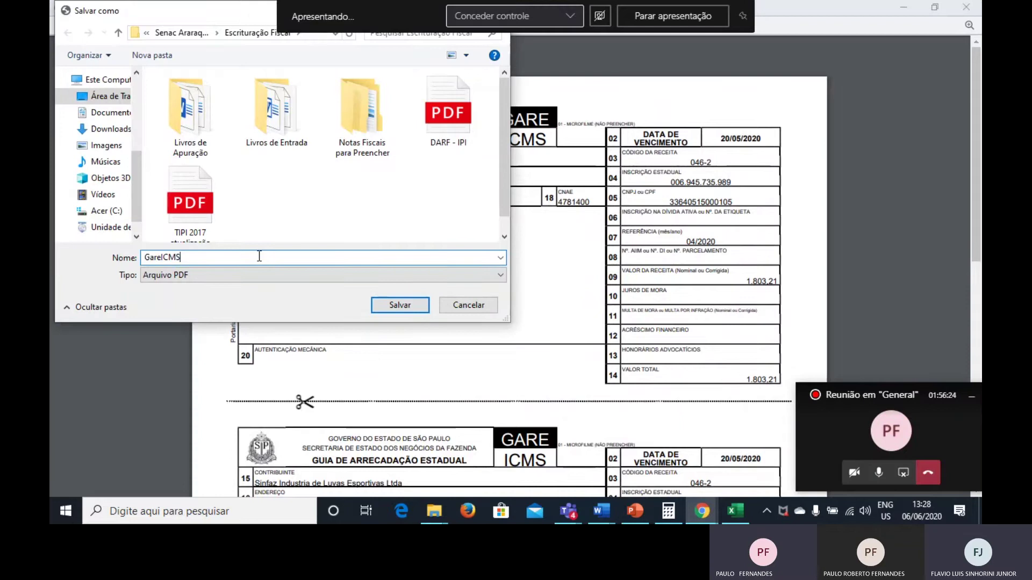
key(Return)
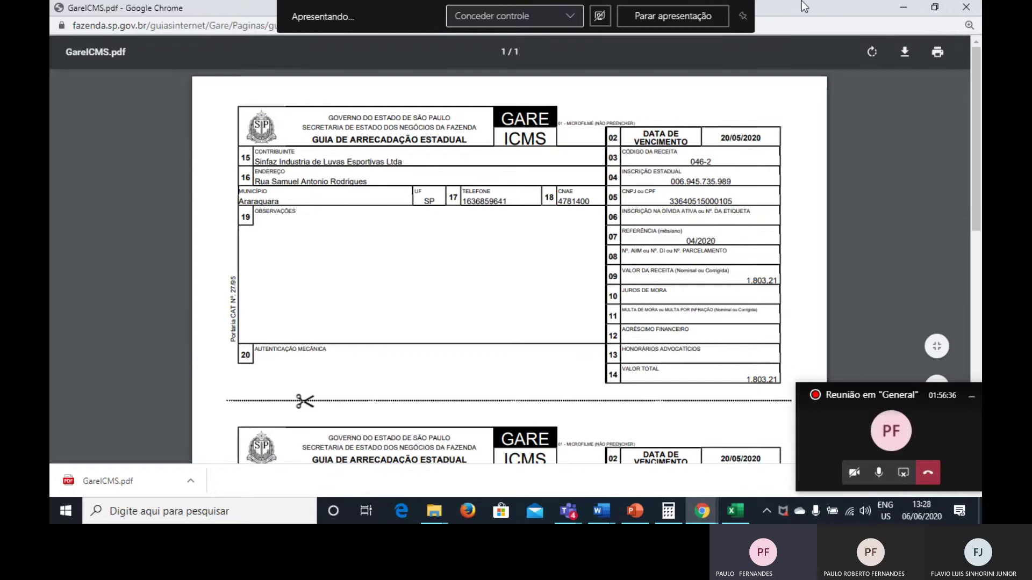
Minimize the GareICMS.pdf window to bring back the filled 046.2 form.
click(903, 7)
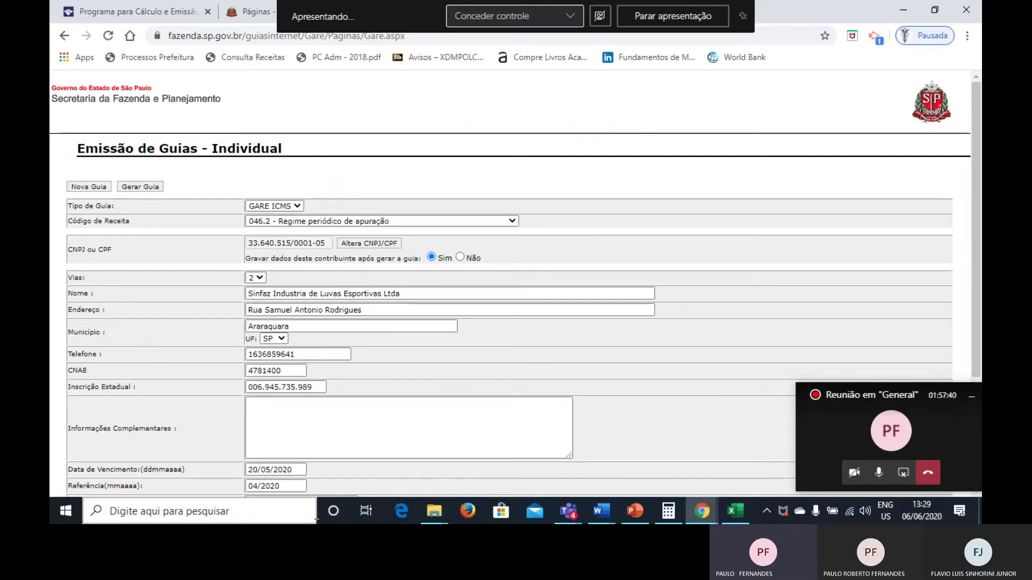
Switch the revenue code to 063.2 - Outros recolhimentos especiais, keeping due date 20/05/2020.
click(318, 225)
click(314, 249)
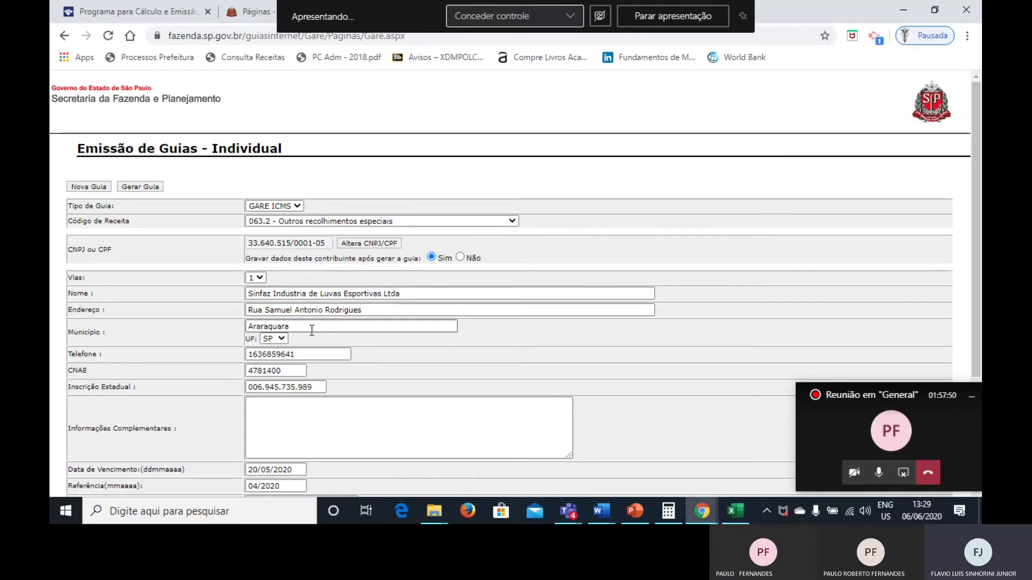
scroll(312, 331, down, 2)
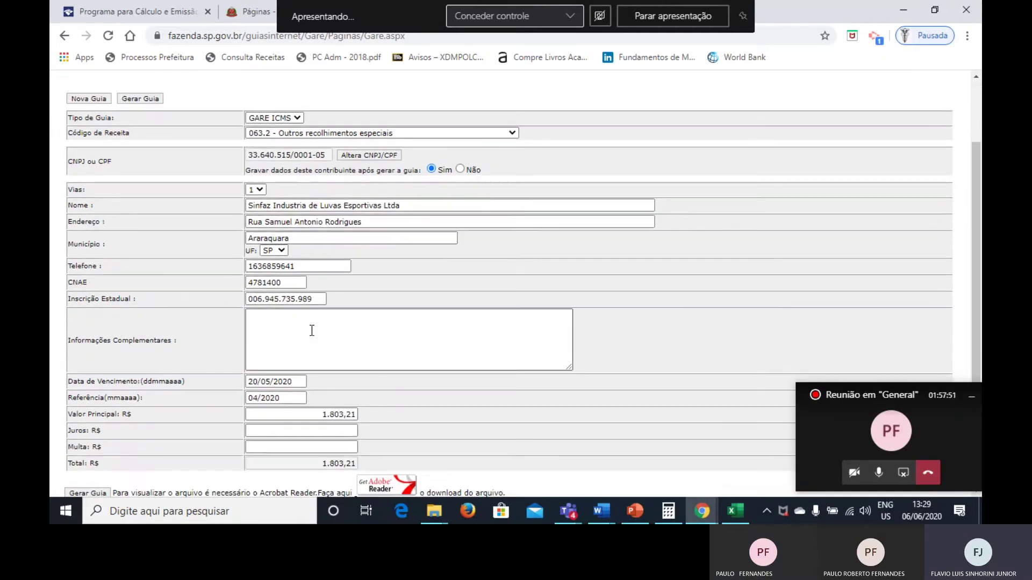
click(283, 382)
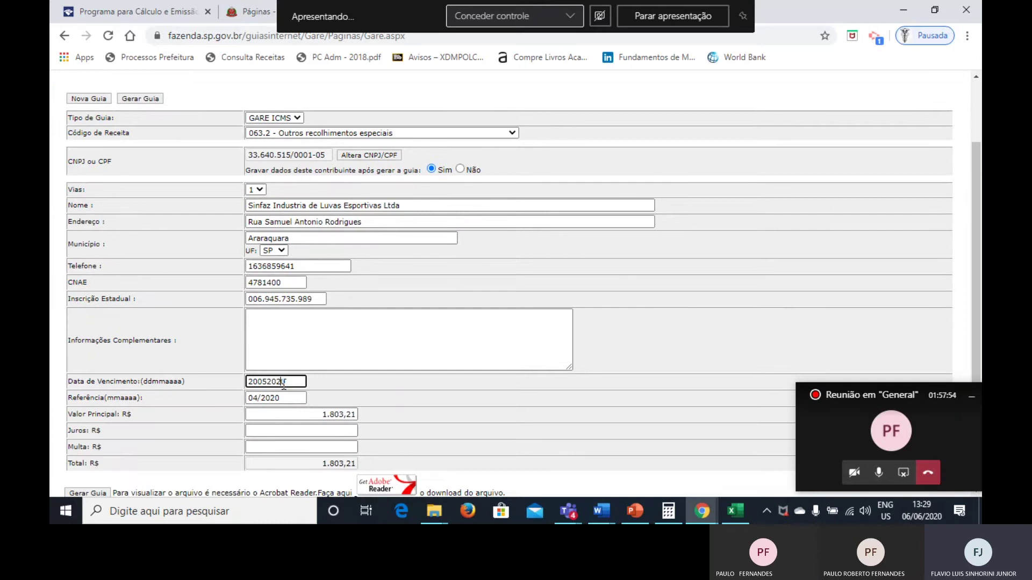
key(shift+Tab)
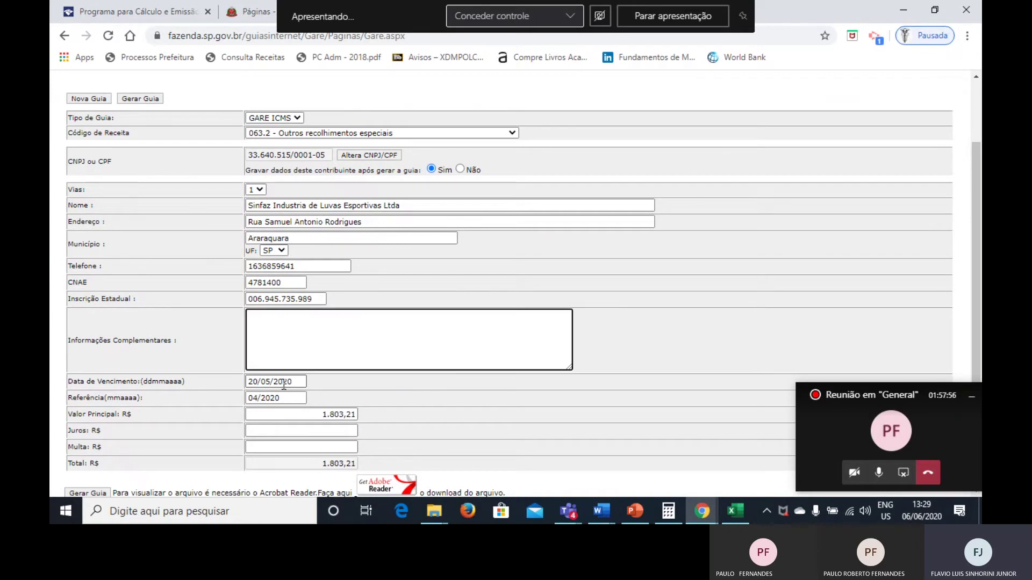
key(ctrl+shift+Tab)
key(ctrl+shift+Tab)
key(ctrl+shift+Tab)
key(ctrl+shift+Tab)
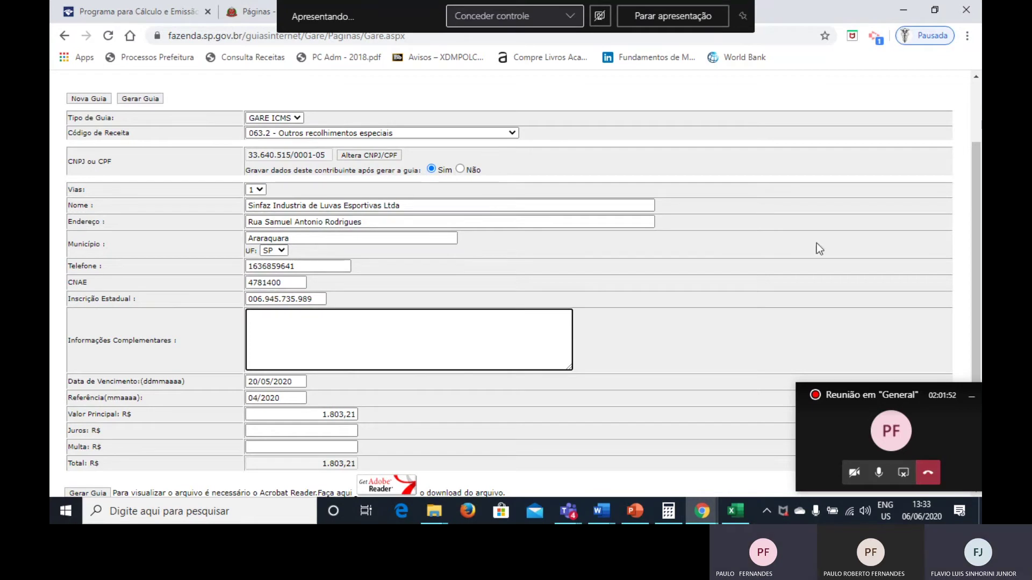
Scroll through the 063.2 form to review due 20/05/2020, reference 04/2020, value 1.803,21.
scroll(842, 316, down, 2)
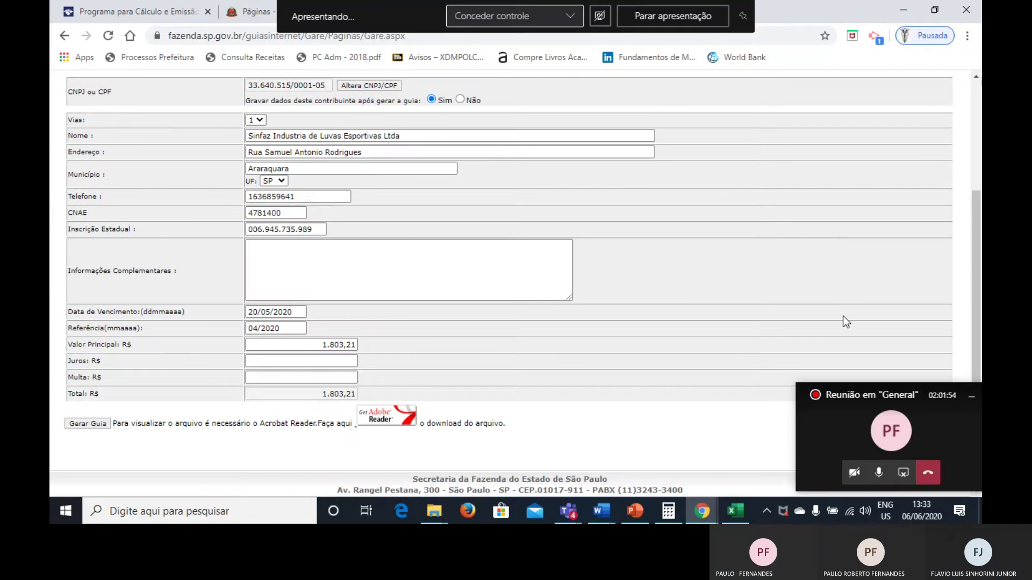
scroll(843, 316, up, 3)
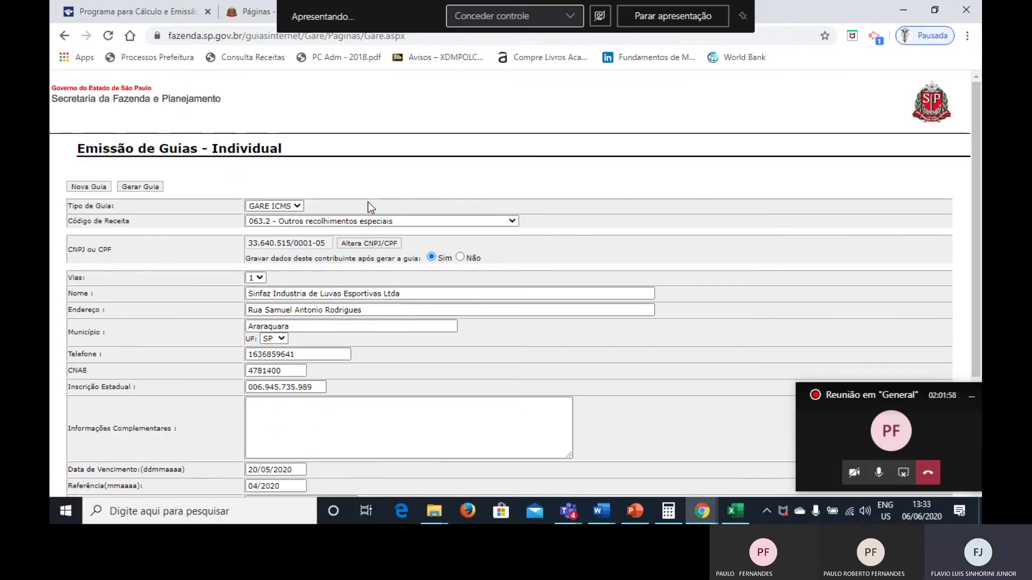
Switch back to the Escrituracao Fiscal deck at slide 68, Guia de Recolhimento ICMS.
key(alt+Tab)
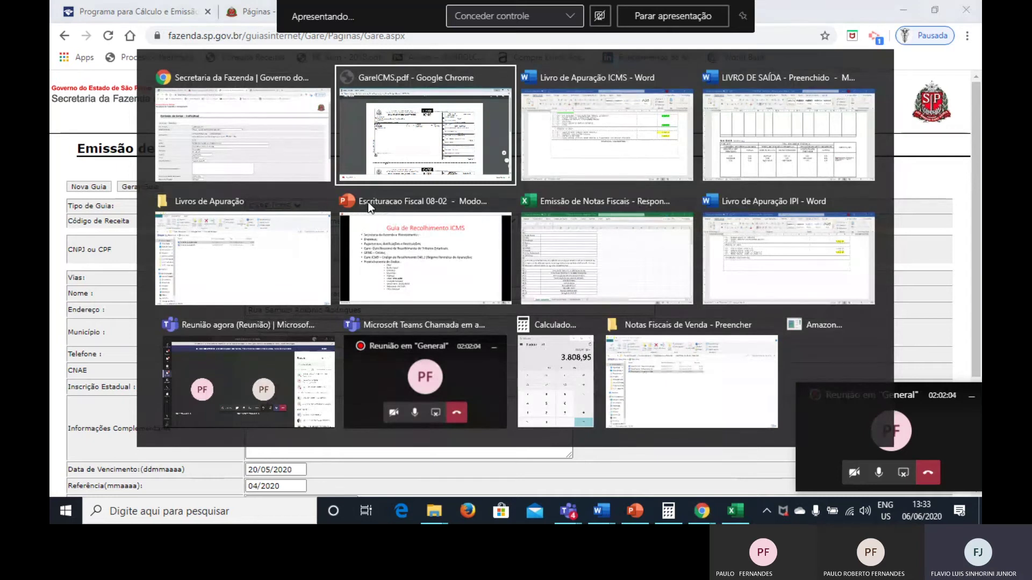
click(368, 201)
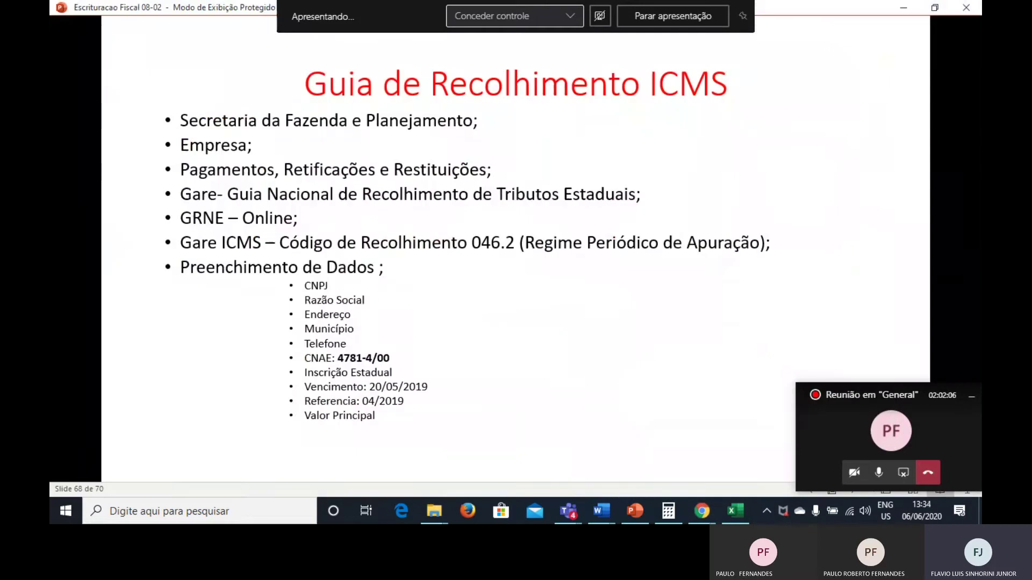